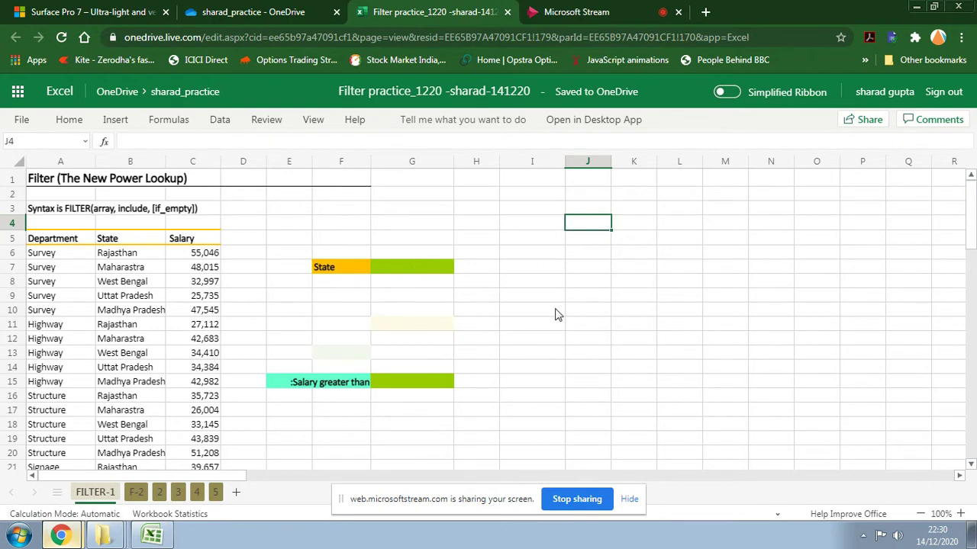
click(629, 499)
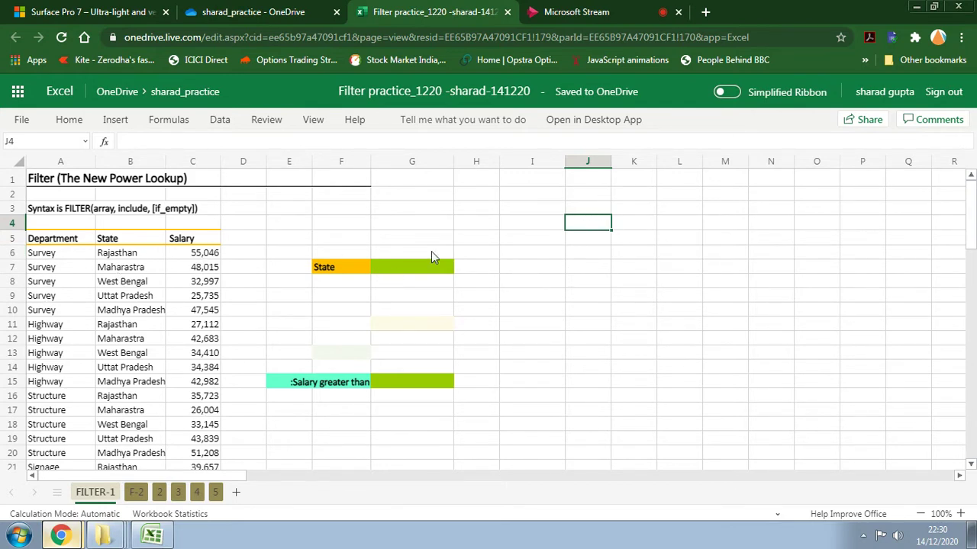
click(388, 273)
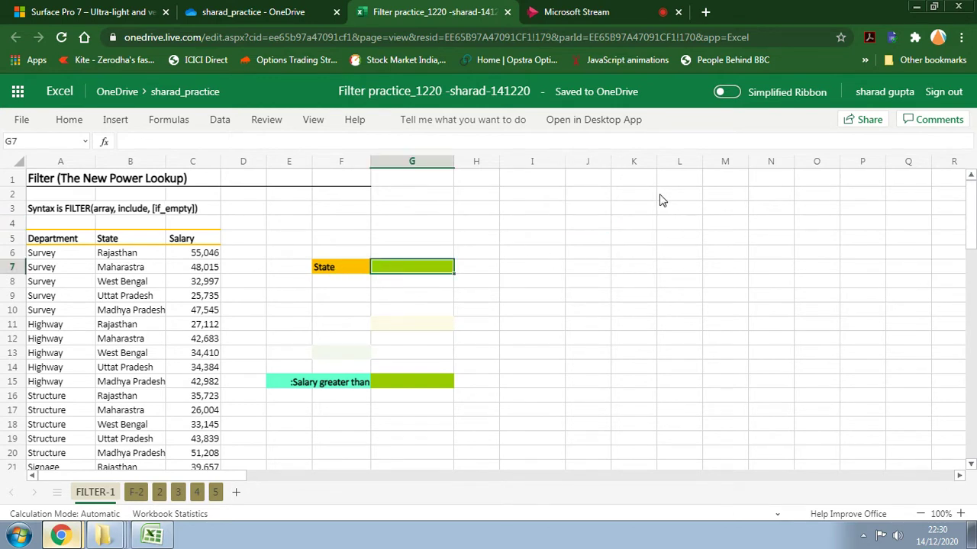
Enter =UNIQUE(B6:B29) in cell K2 to list the distinct states from the State column.
click(630, 196)
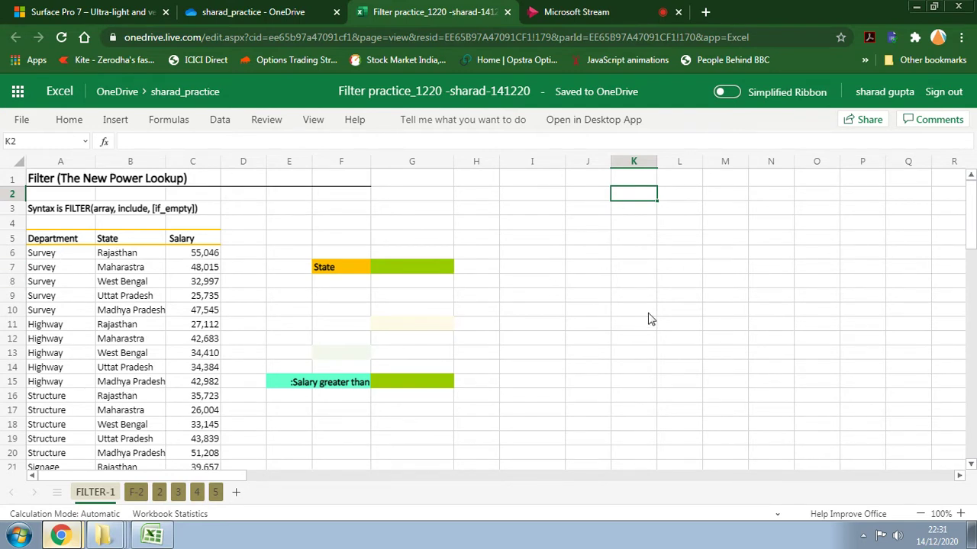
text(=uni)
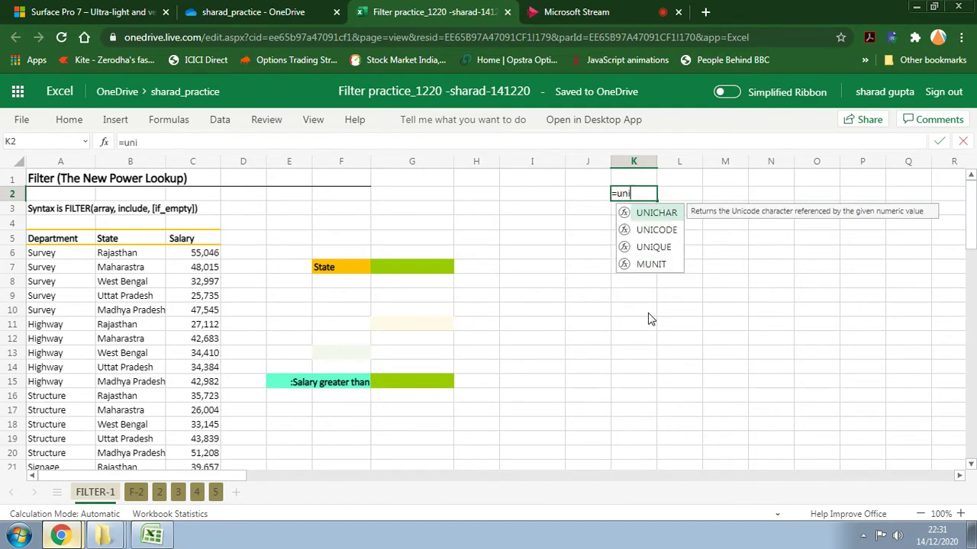
text(que)
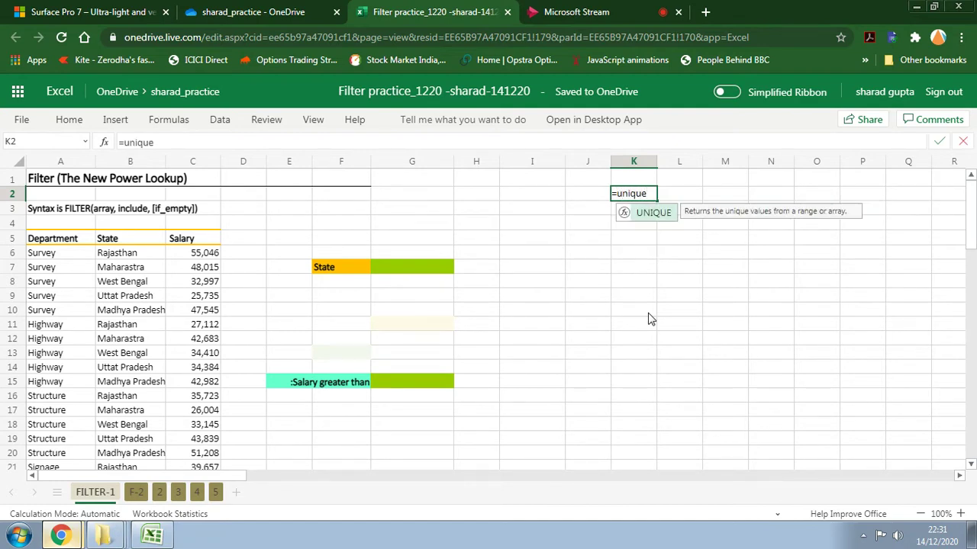
text(()
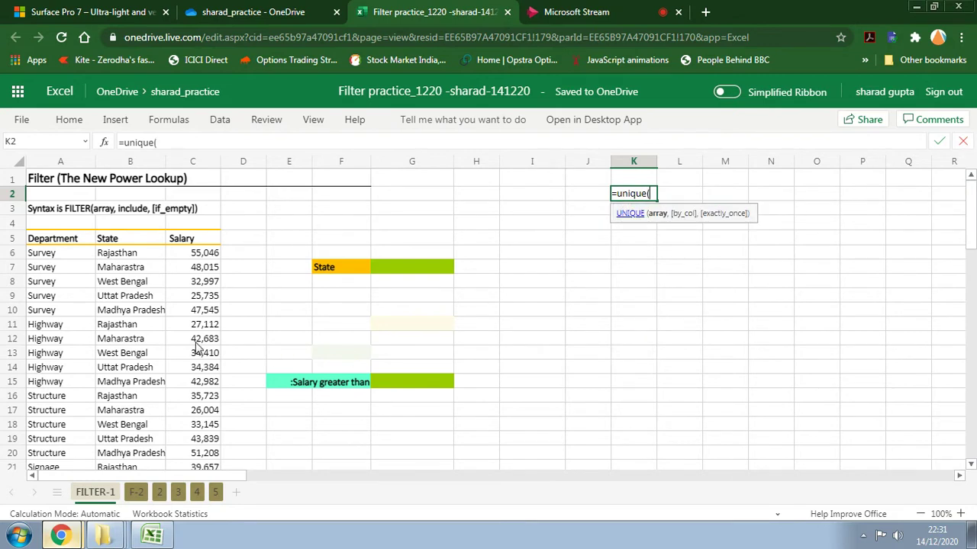
drag(114, 254, 139, 381)
scroll(481, 385, up, 5)
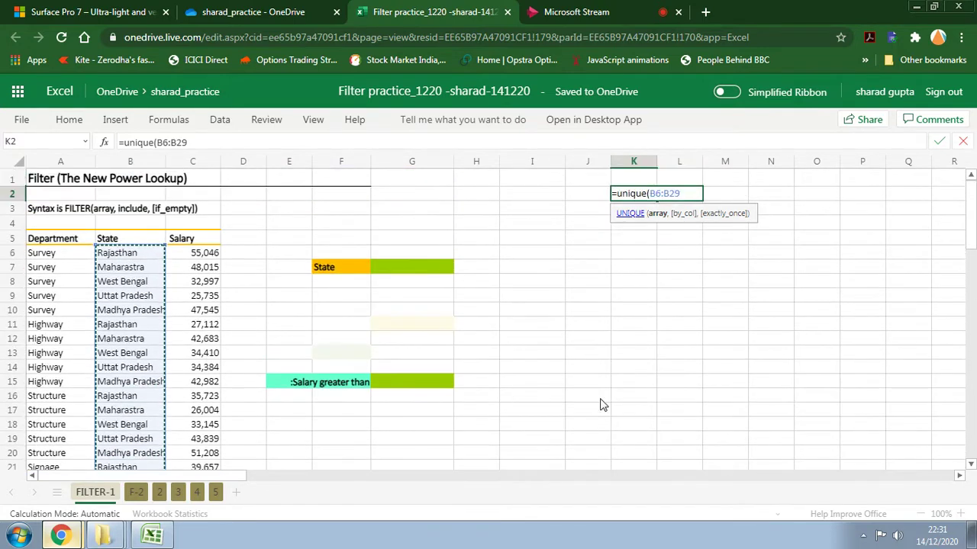
text())
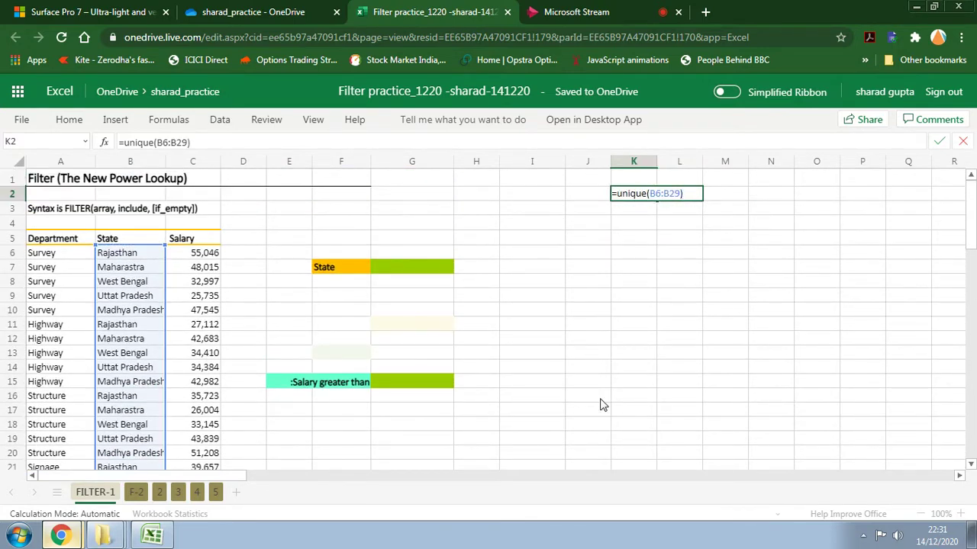
key(Return)
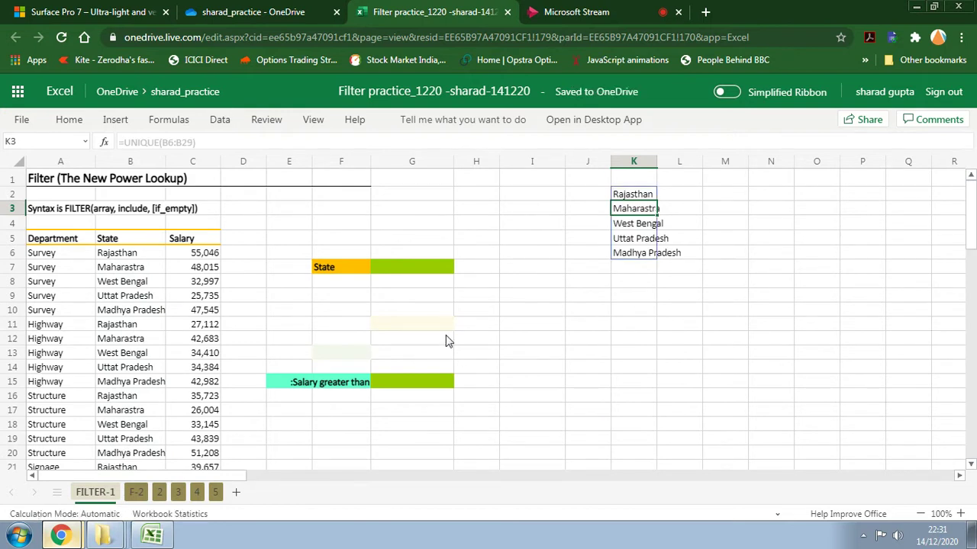
Add a list data validation with source =$K$2# to the State input cell G7 and choose Rajasthan from it.
click(426, 273)
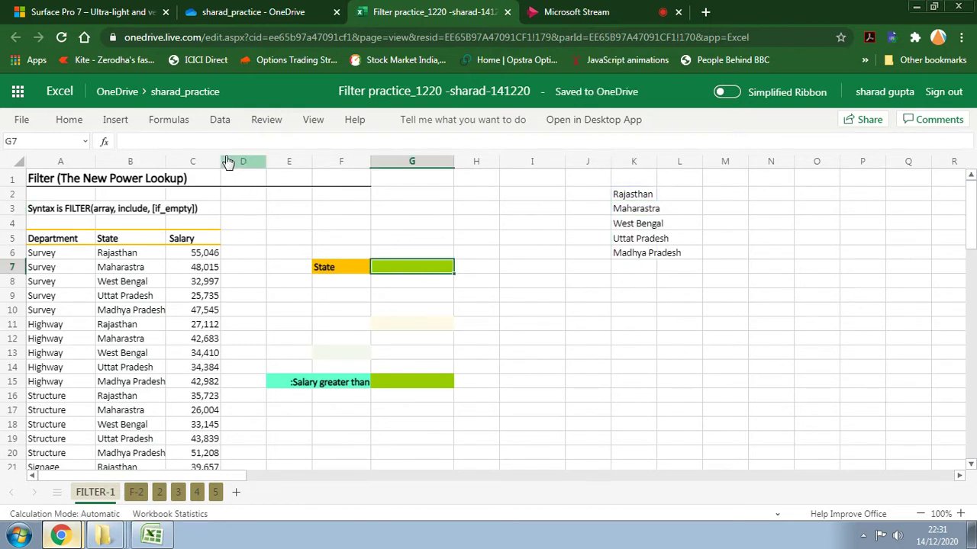
click(223, 125)
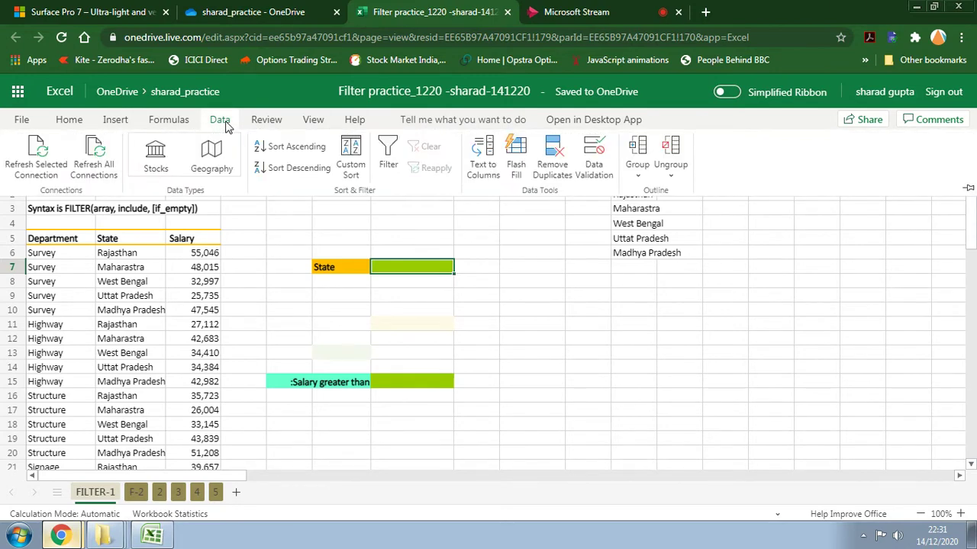
click(594, 160)
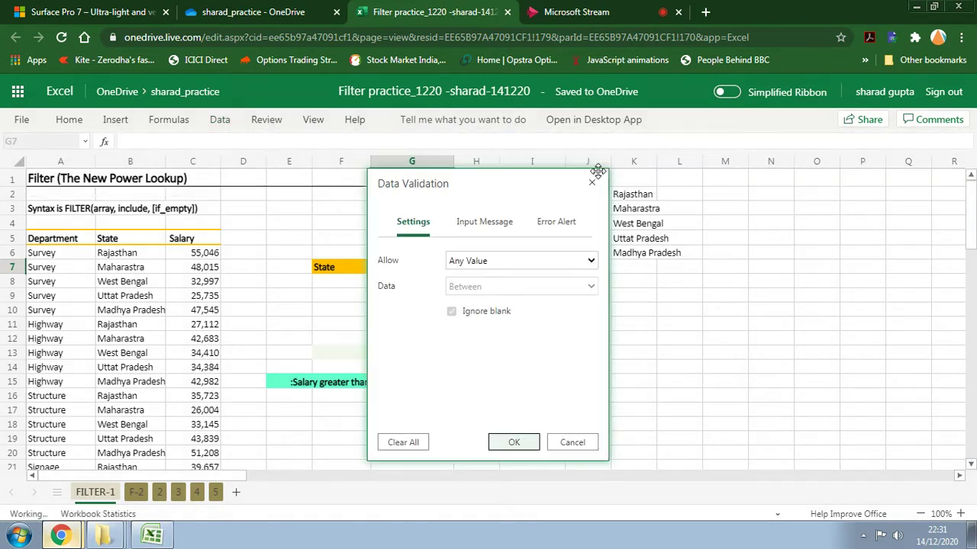
click(505, 262)
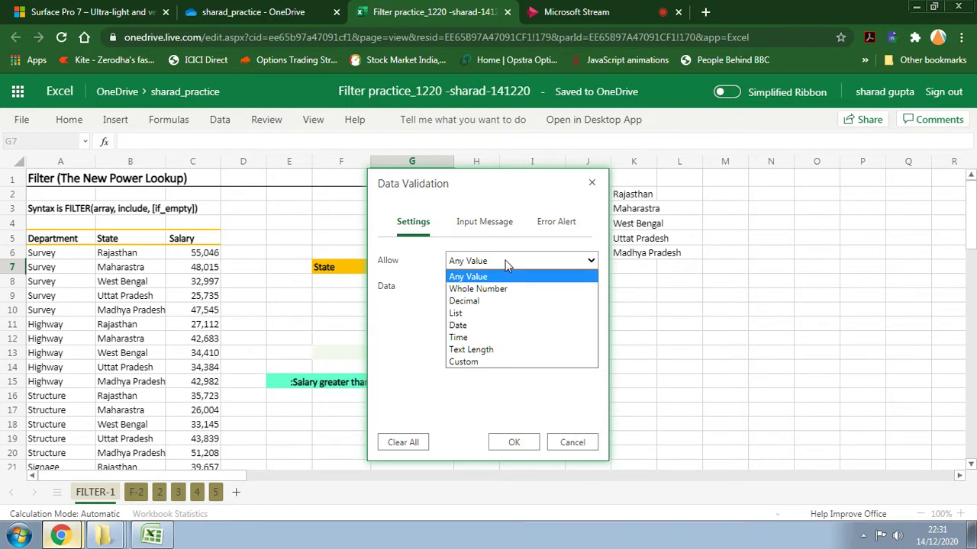
click(463, 312)
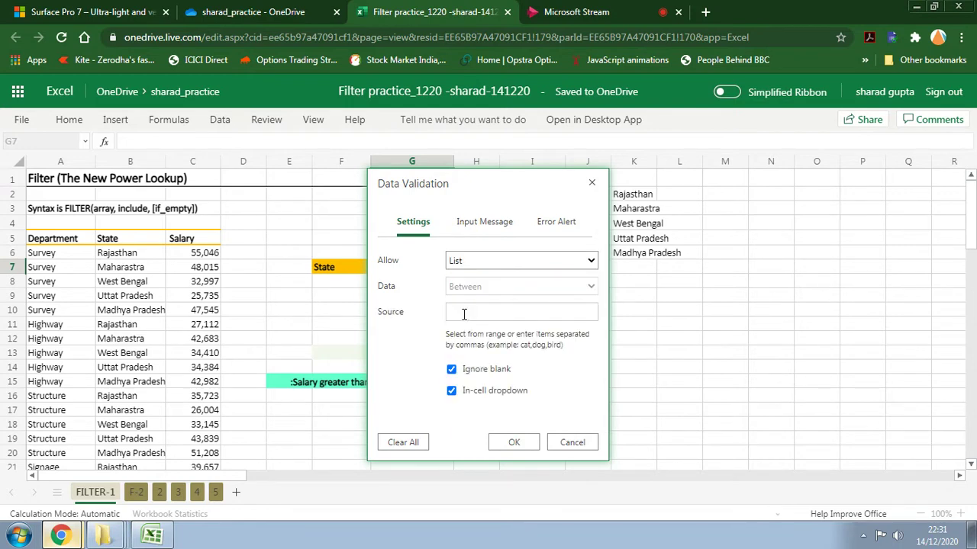
drag(501, 183, 392, 180)
click(627, 199)
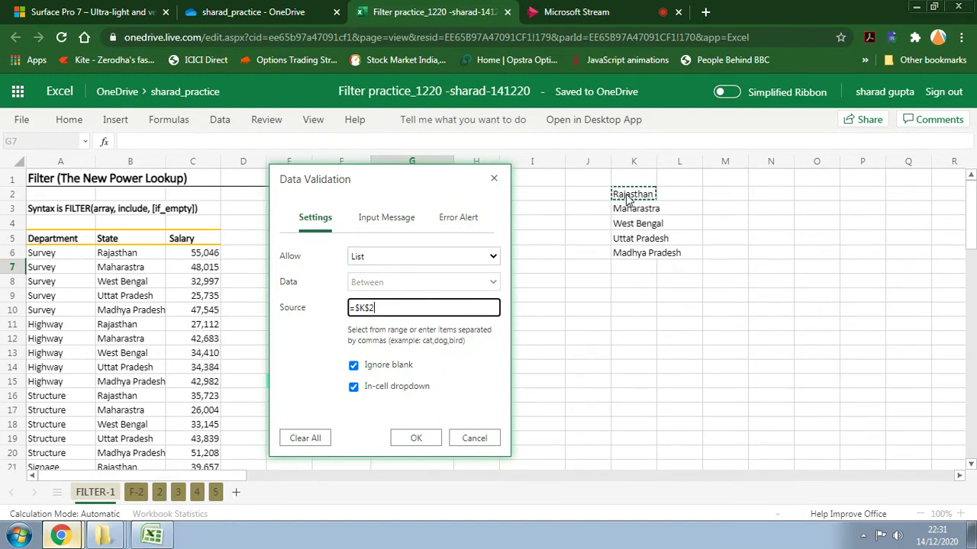
text(#)
click(417, 440)
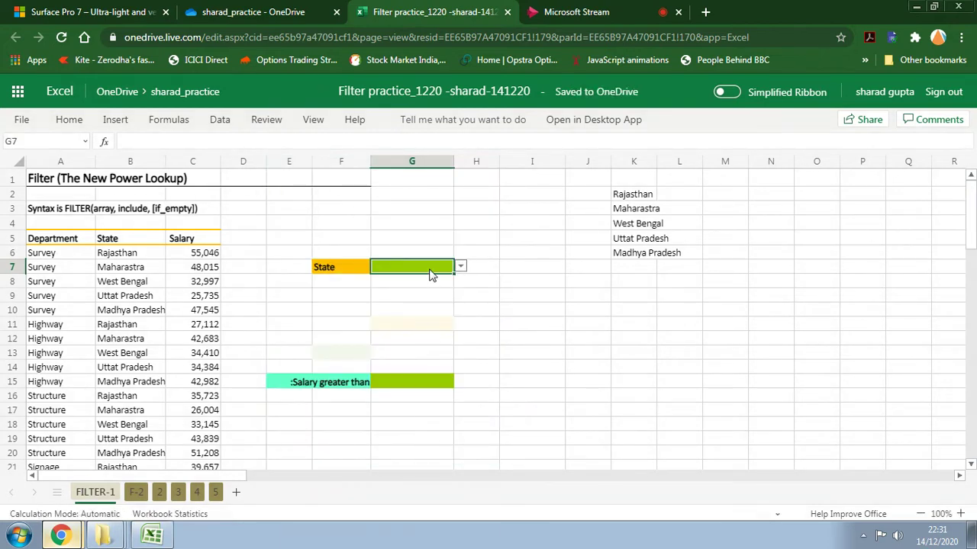
click(461, 267)
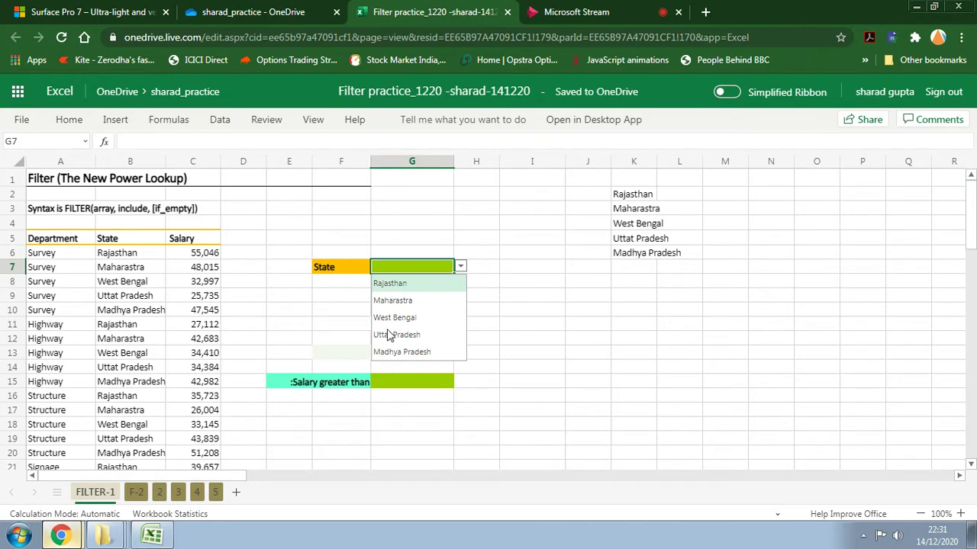
click(390, 285)
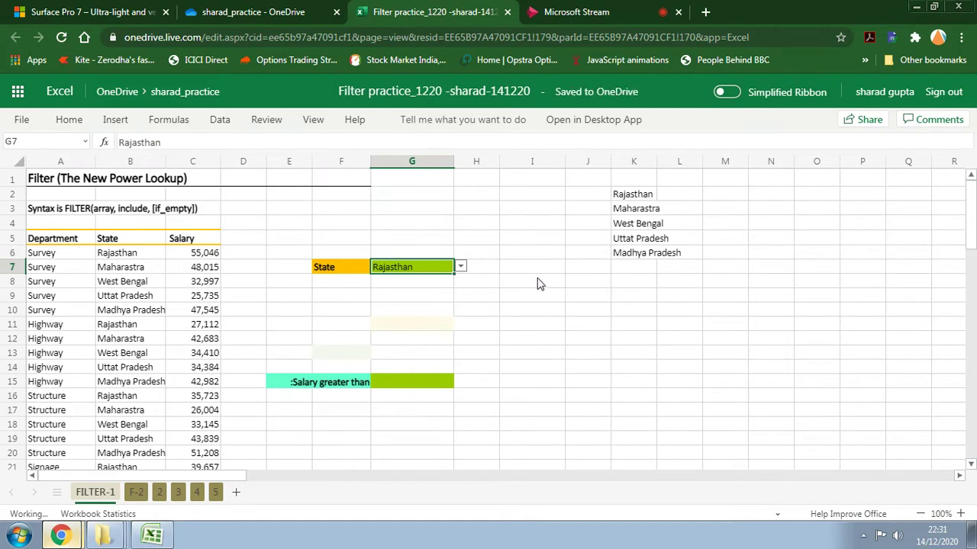
Fill cell J8 with a light orange theme colour.
click(578, 282)
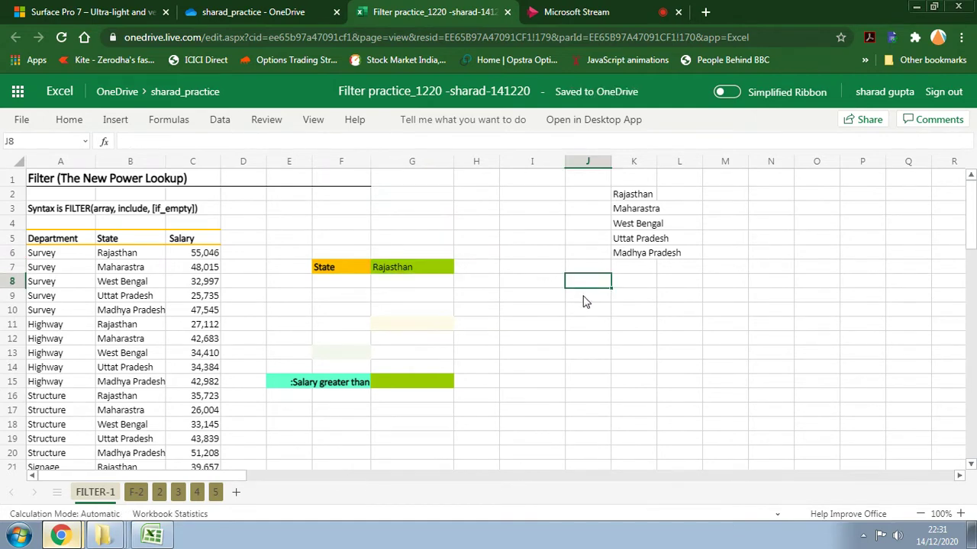
click(74, 122)
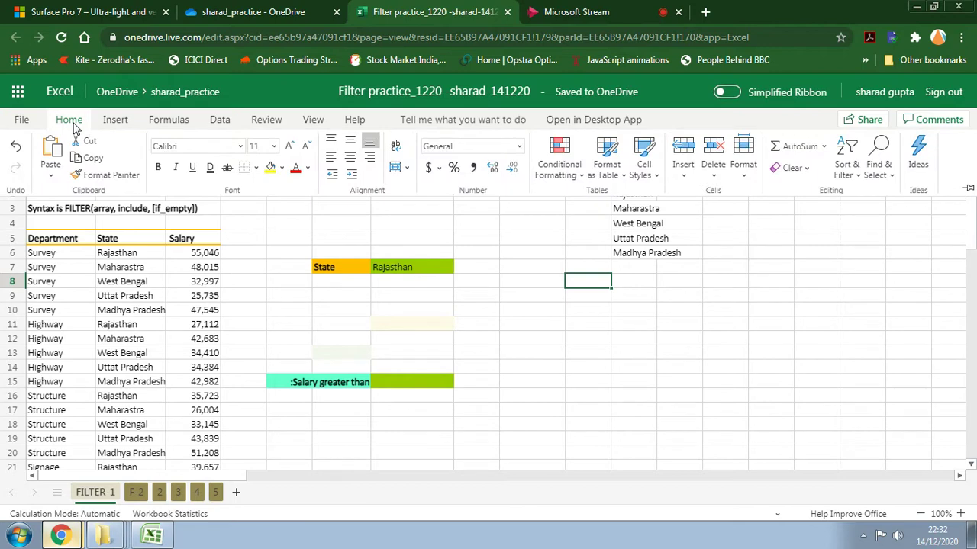
click(283, 171)
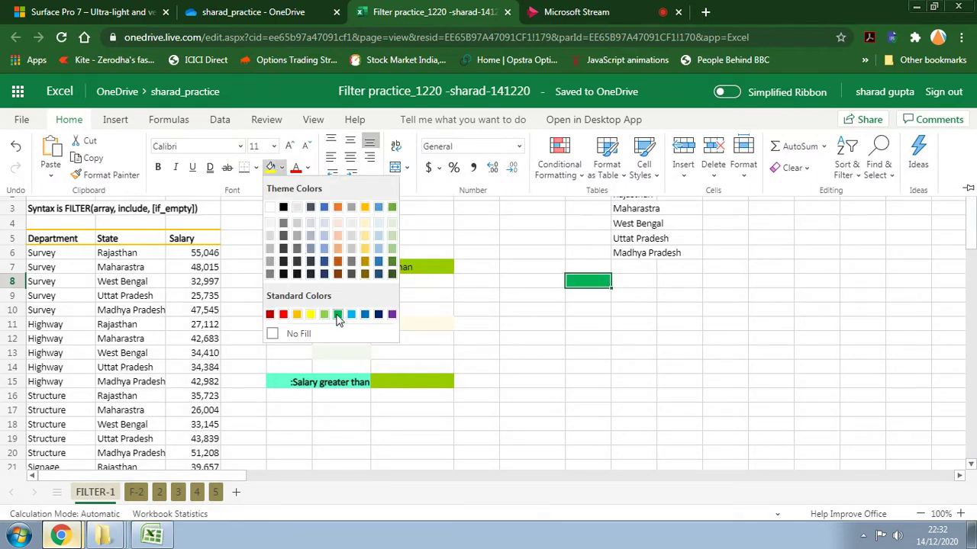
click(338, 249)
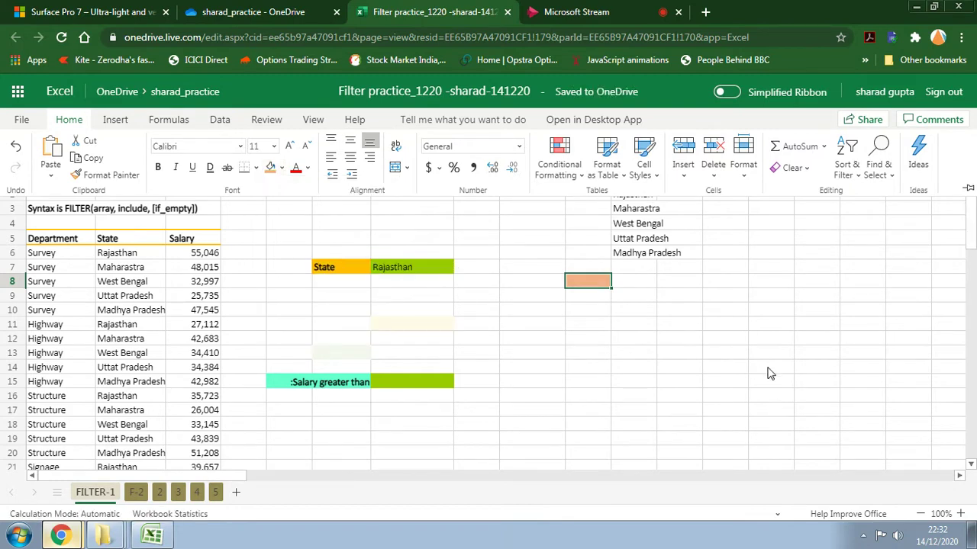
Enter =FILTER(A6:C29,B6:B29=G7,"None") in cell J8 to return the records for the selected state.
text(=)
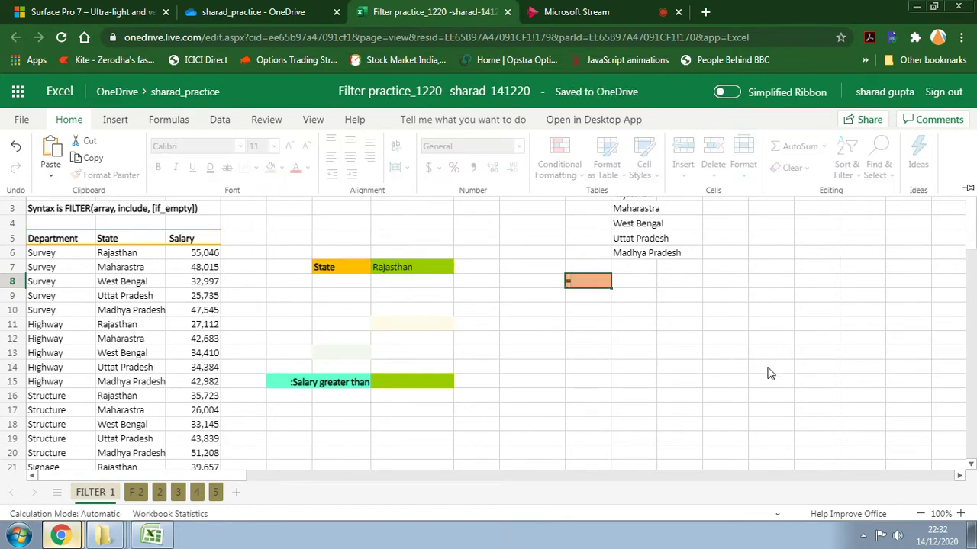
text(filter)
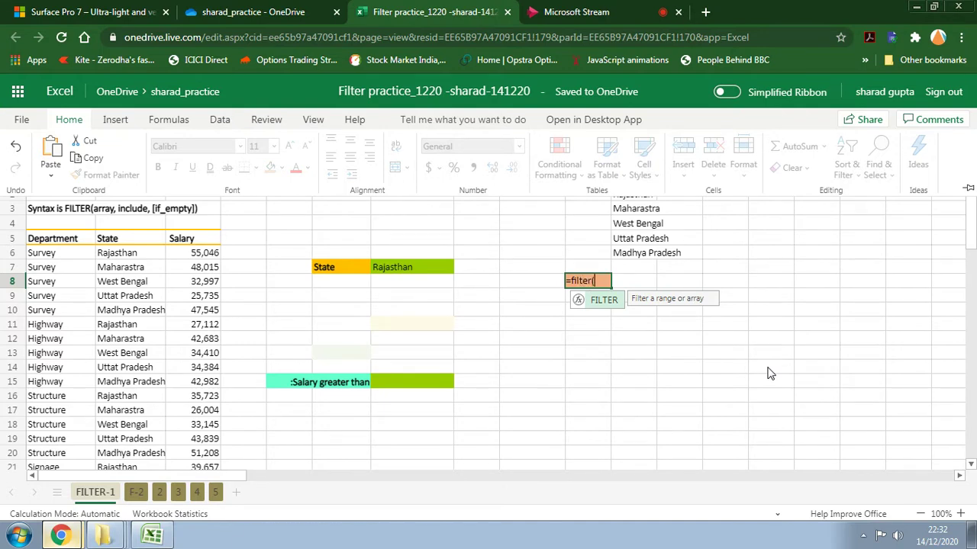
text(()
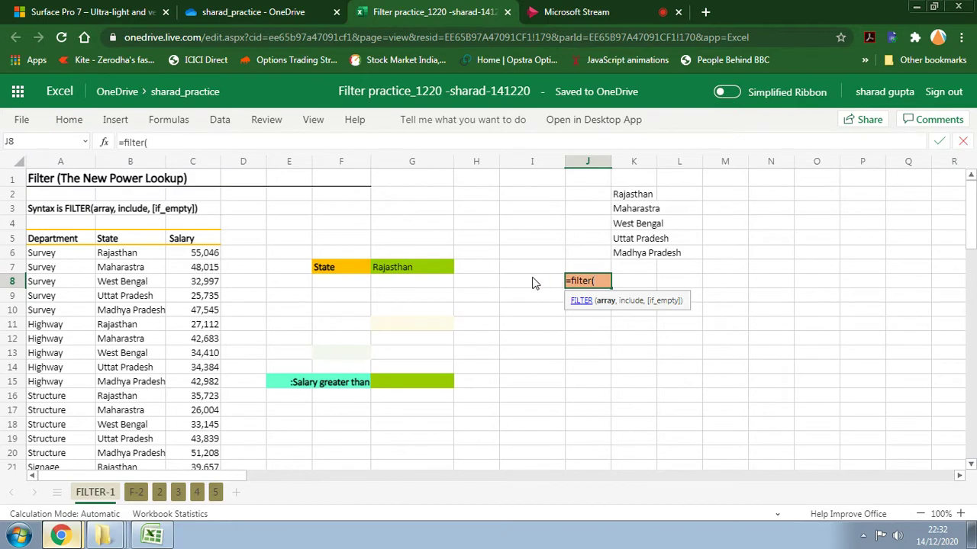
click(68, 254)
drag(68, 254, 197, 392)
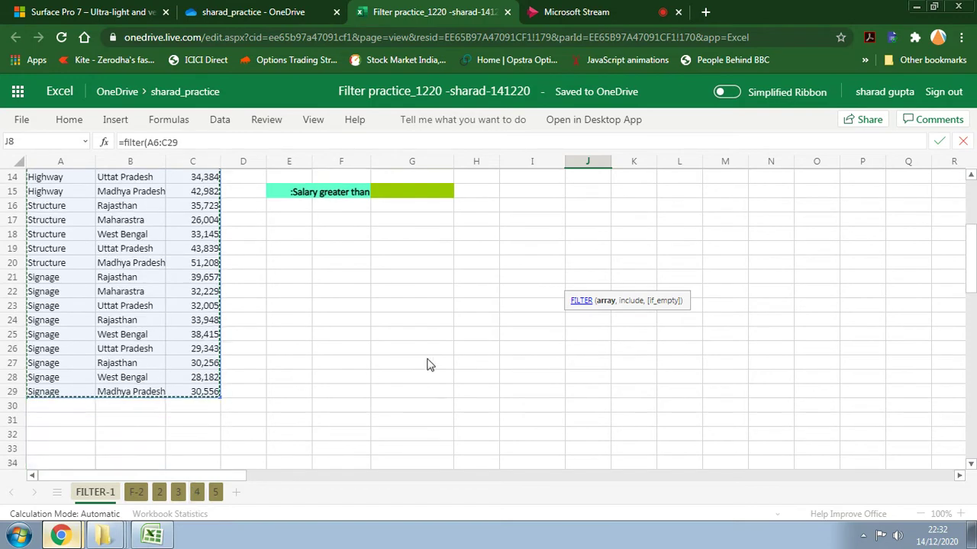
scroll(458, 386, up, 5)
text(,)
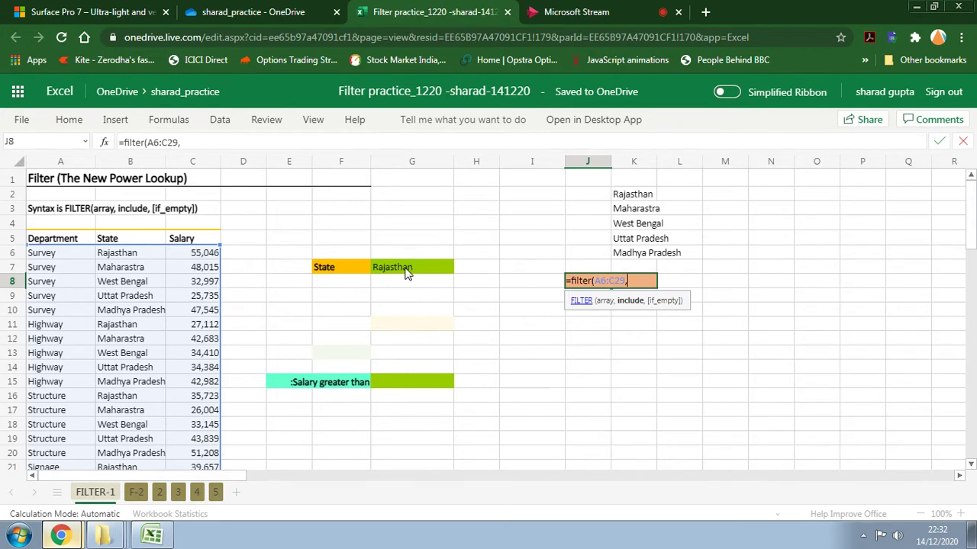
drag(143, 255, 130, 283)
drag(131, 412, 128, 462)
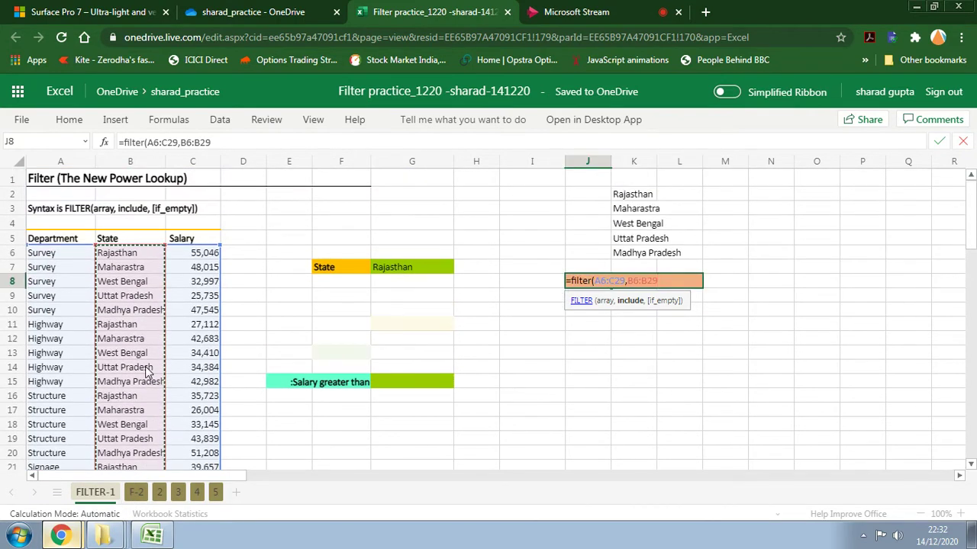
text(=)
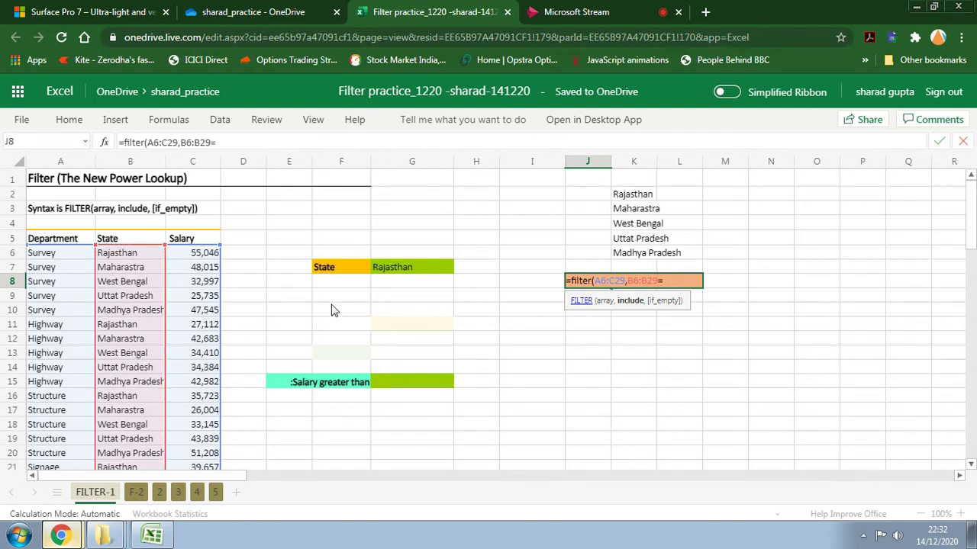
click(423, 270)
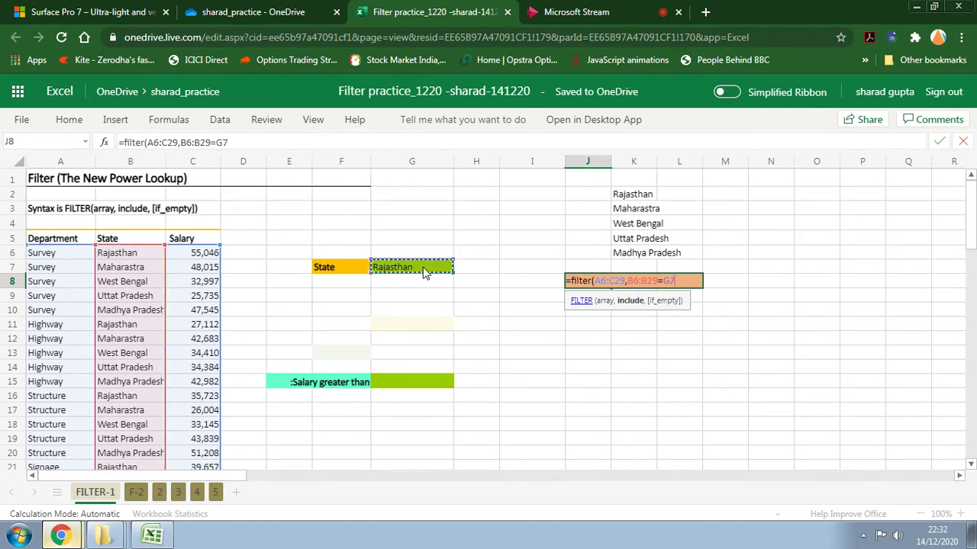
text(,)
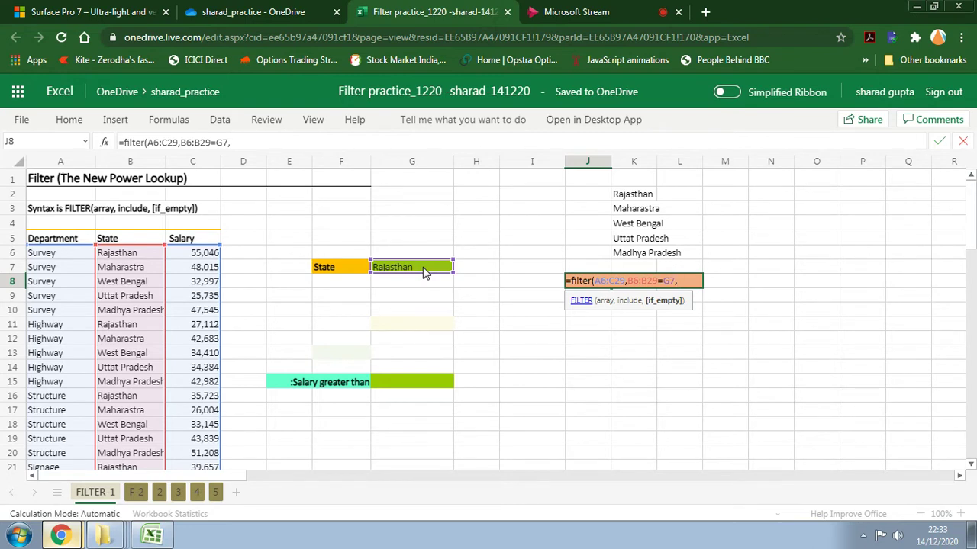
text("None)
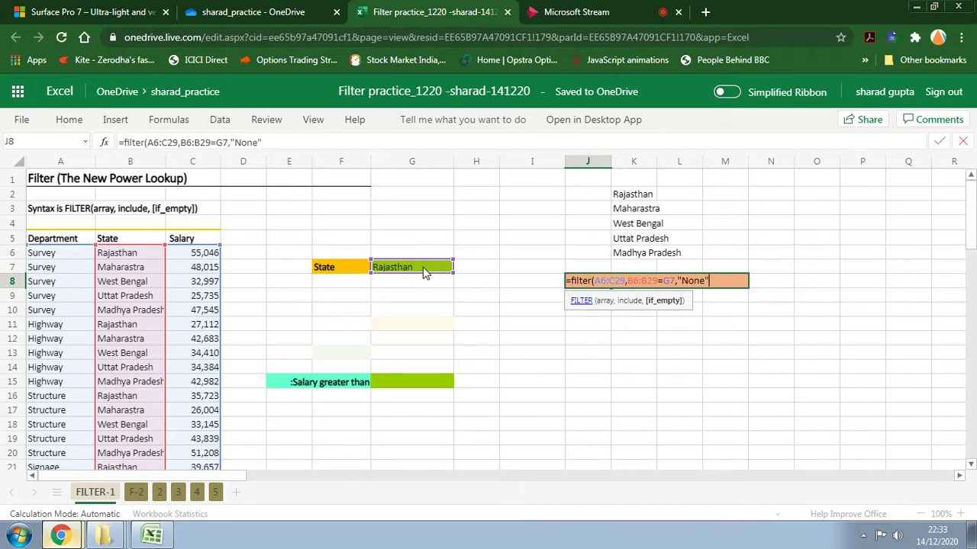
text())
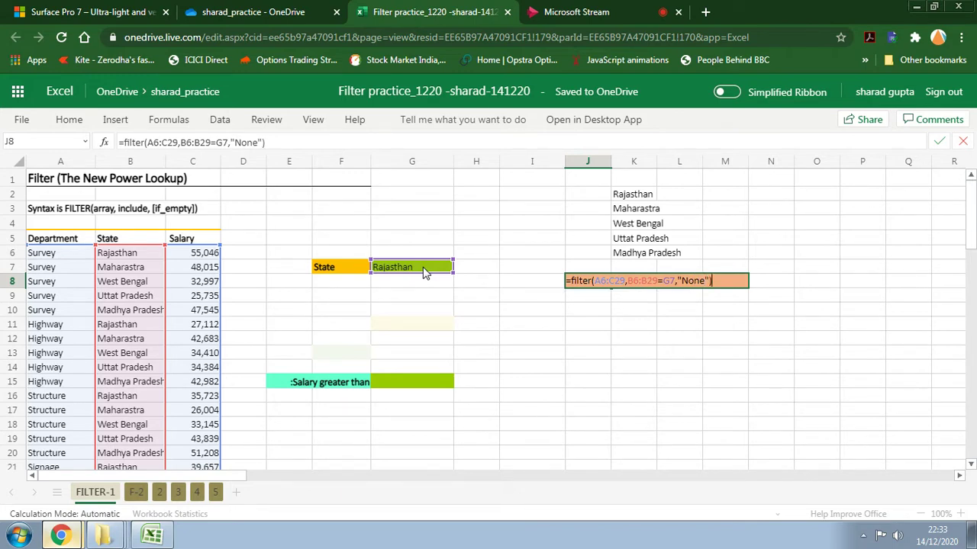
key(Return)
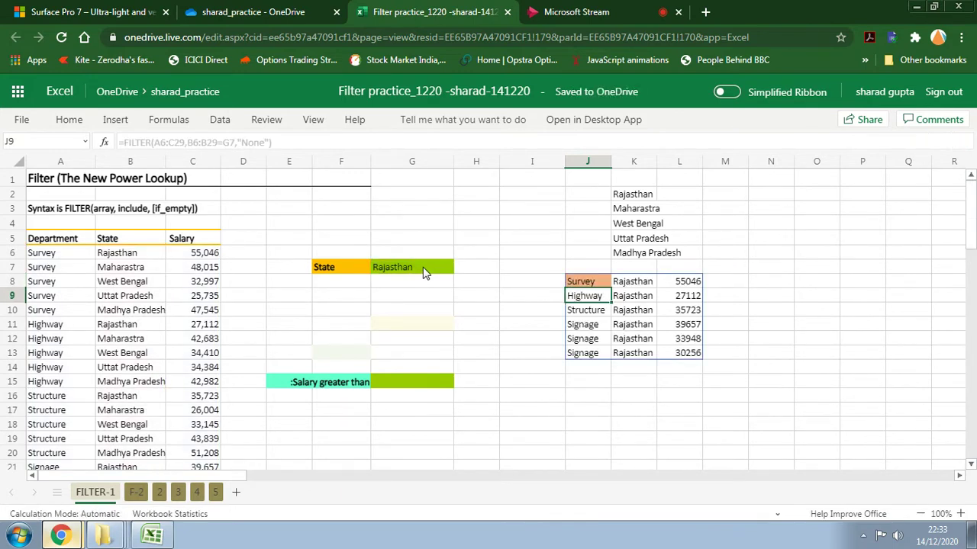
click(634, 396)
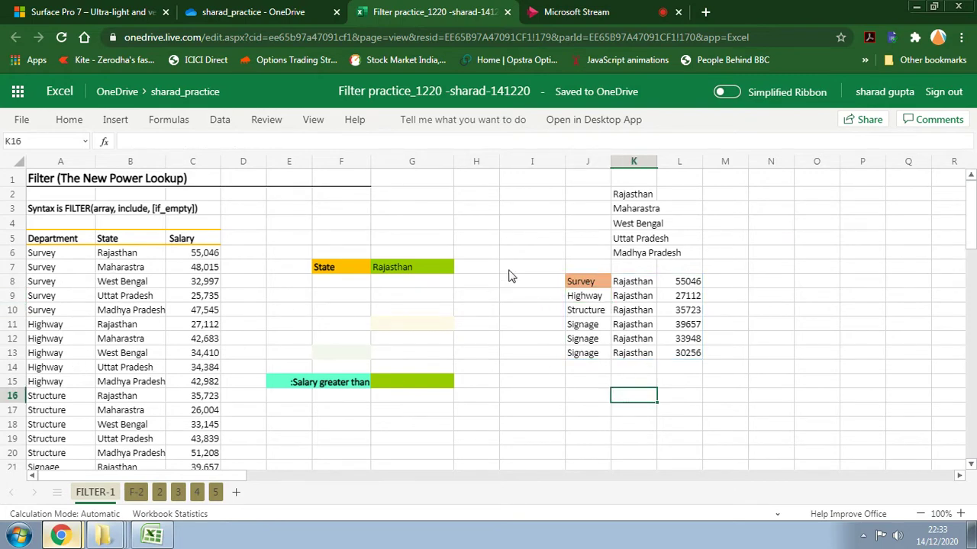
Choose Maharastra in the State input cell G7 and widen column K of the filtered results.
click(436, 272)
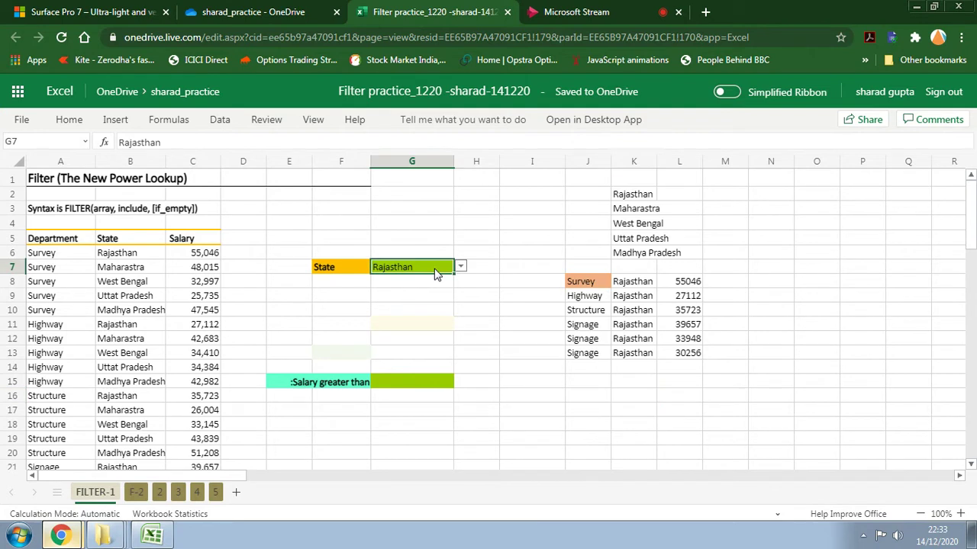
click(459, 268)
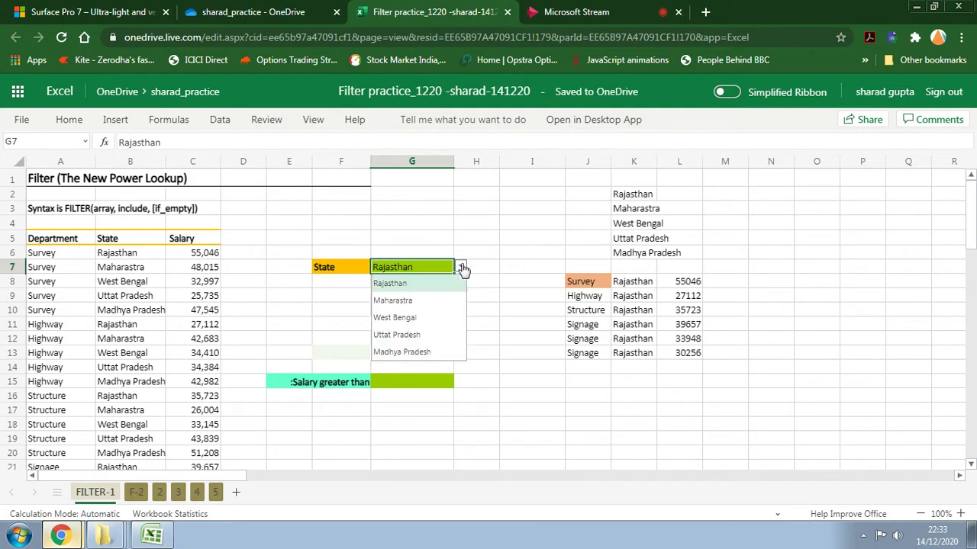
click(388, 303)
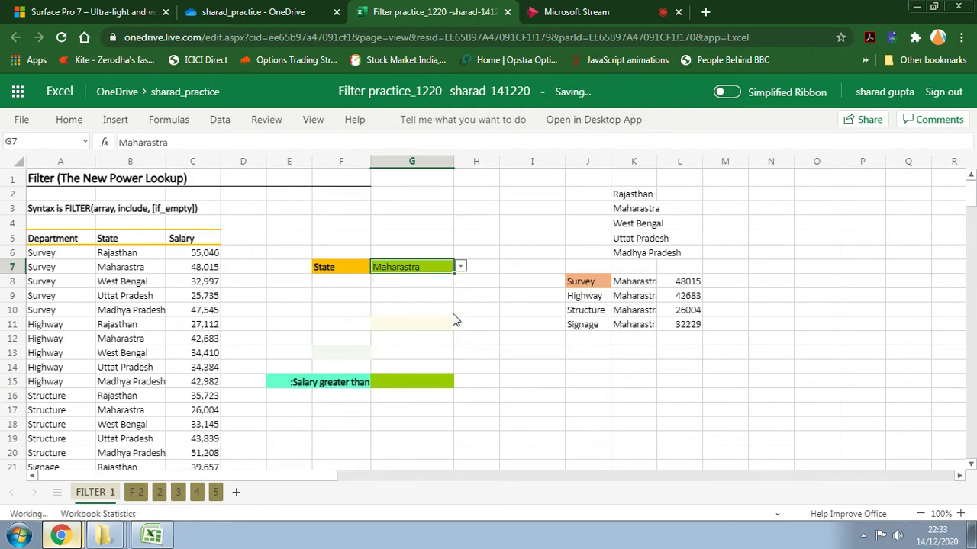
drag(656, 161, 682, 169)
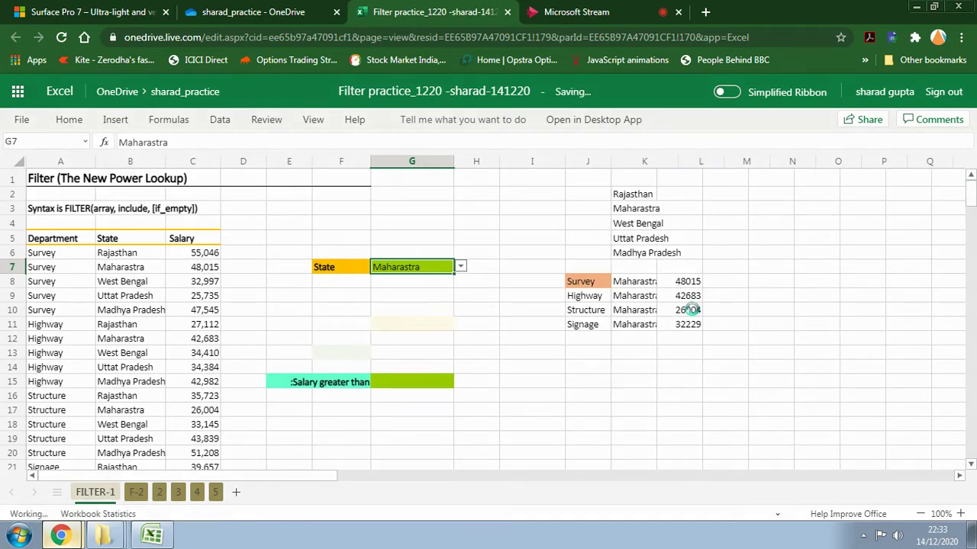
click(512, 332)
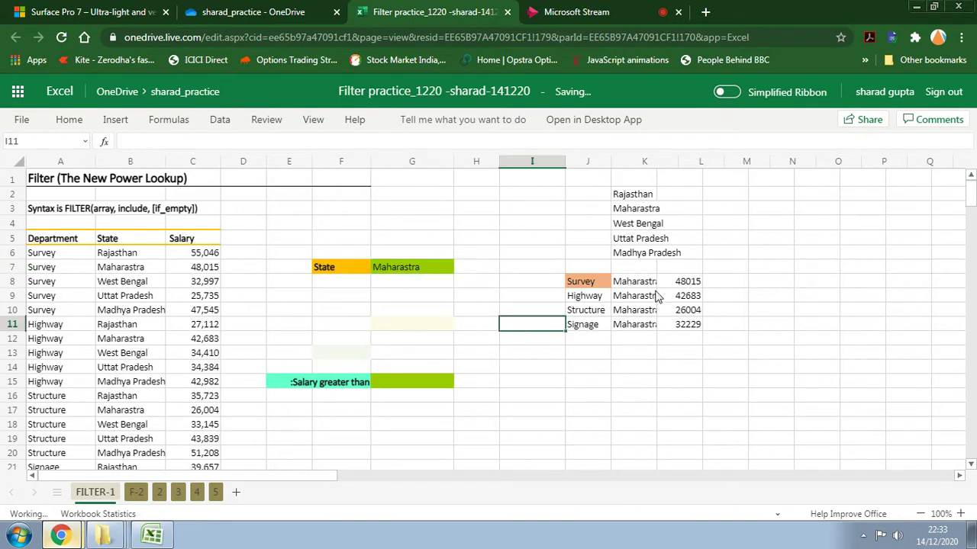
Test the State drop-down in cell G7 with West Bengal, finishing with Uttat Pradesh selected.
click(418, 267)
click(461, 266)
click(405, 318)
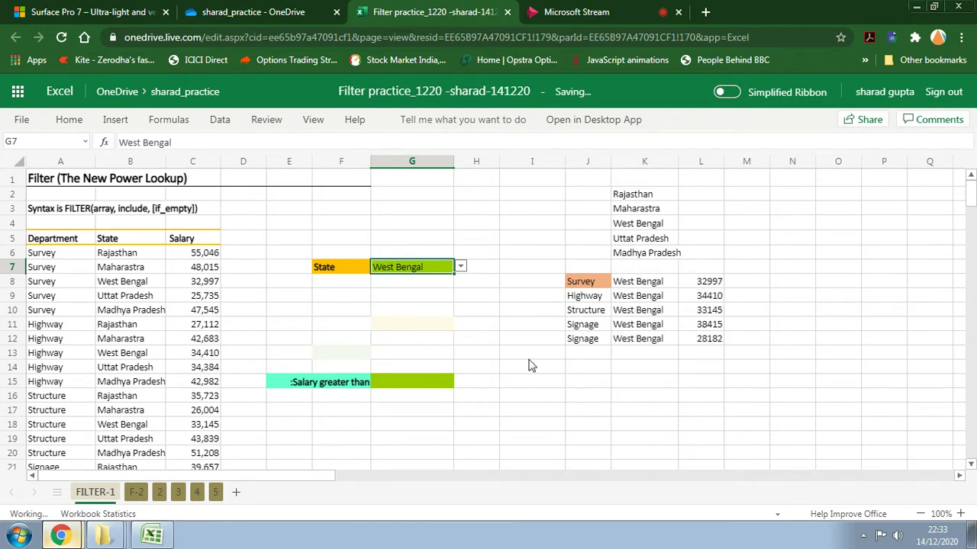
click(461, 266)
click(402, 338)
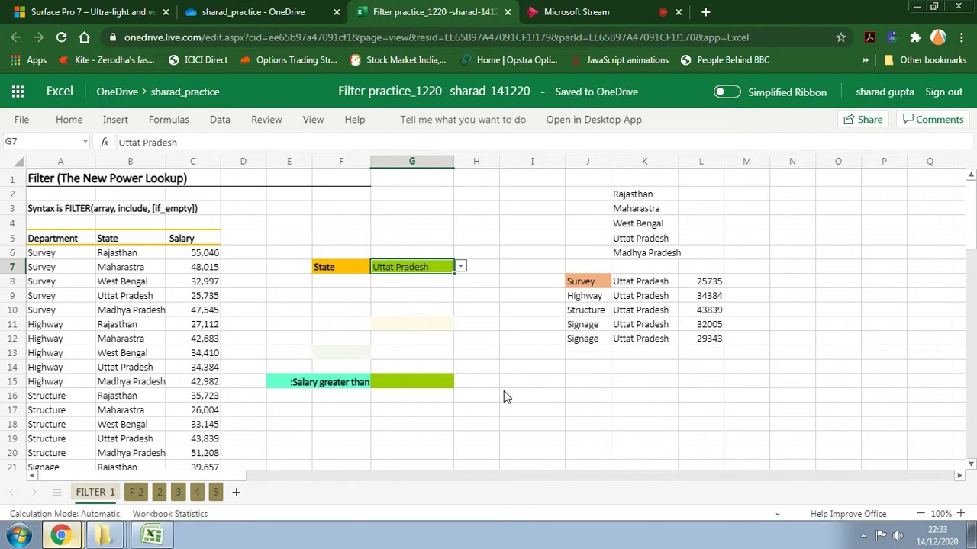
click(659, 386)
Enter 35000 as the "Salary greater than" criterion in cell G15.
click(430, 389)
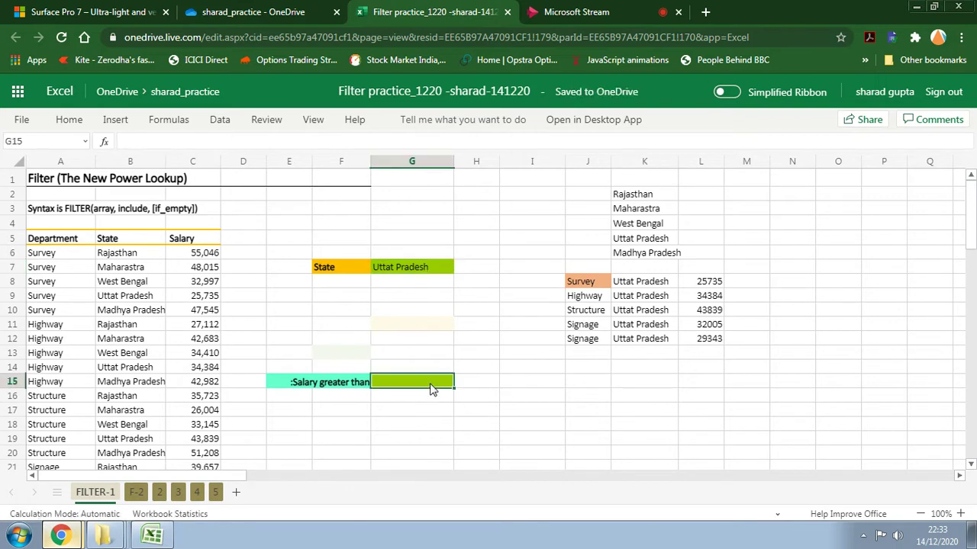
scroll(431, 389, down, 2)
scroll(643, 344, up, 2)
text(35000)
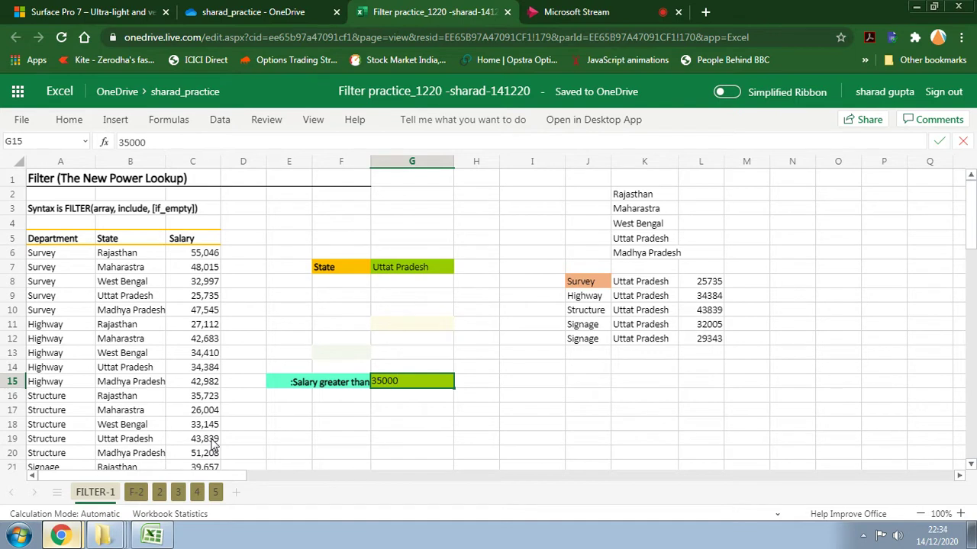
key(Return)
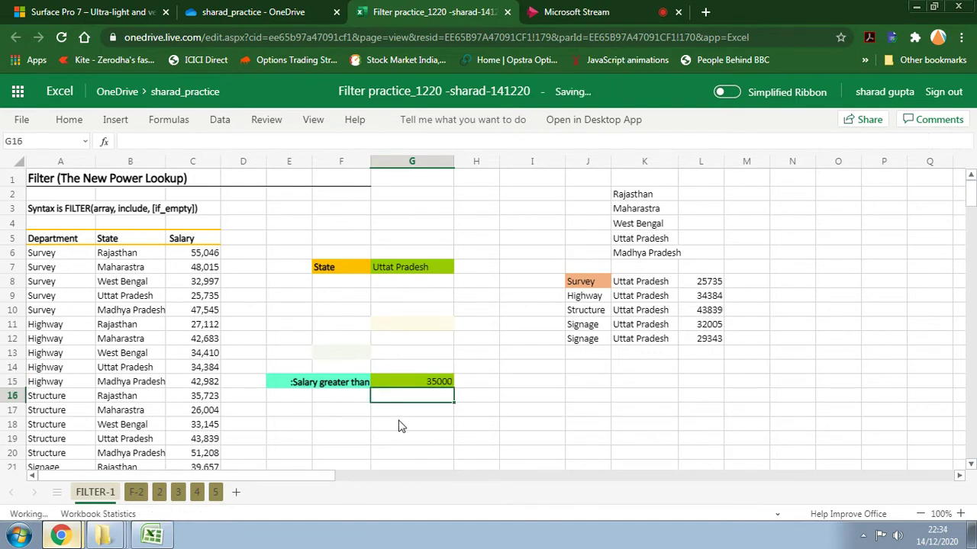
Fill cell J15 with the same light orange colour as cell J8.
click(581, 409)
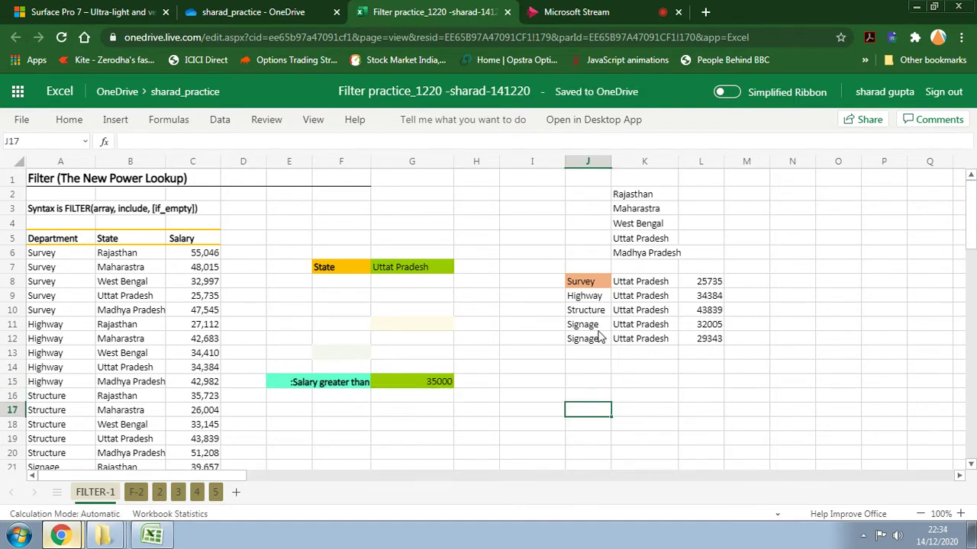
click(583, 395)
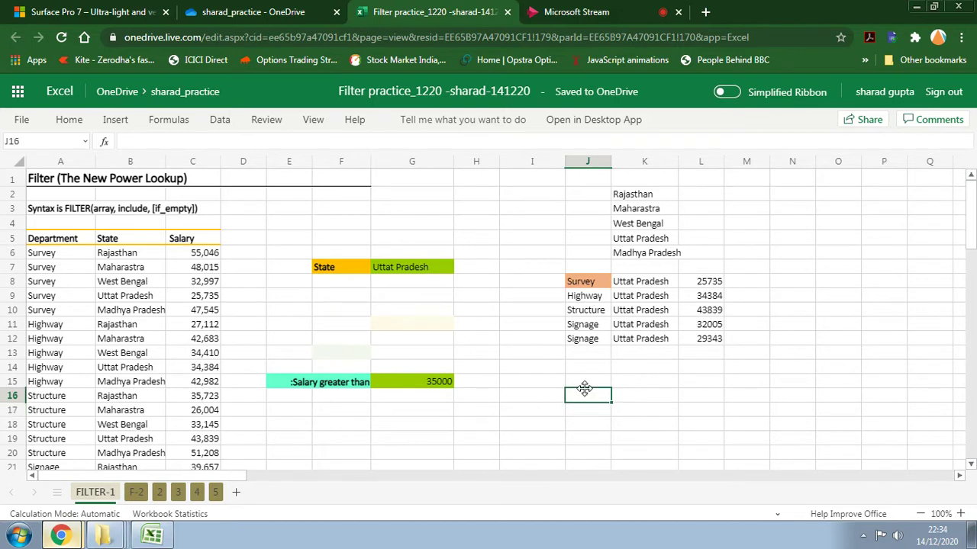
click(585, 384)
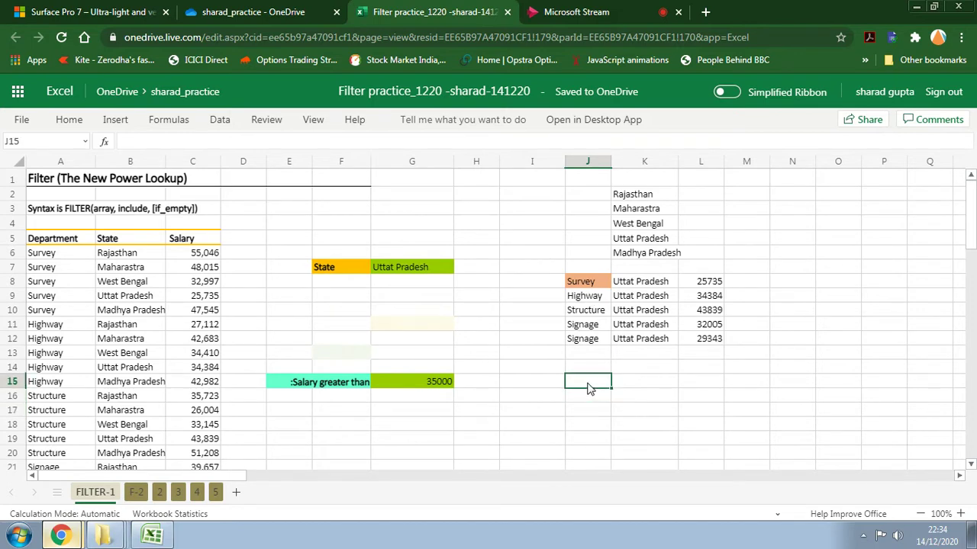
click(68, 120)
click(270, 167)
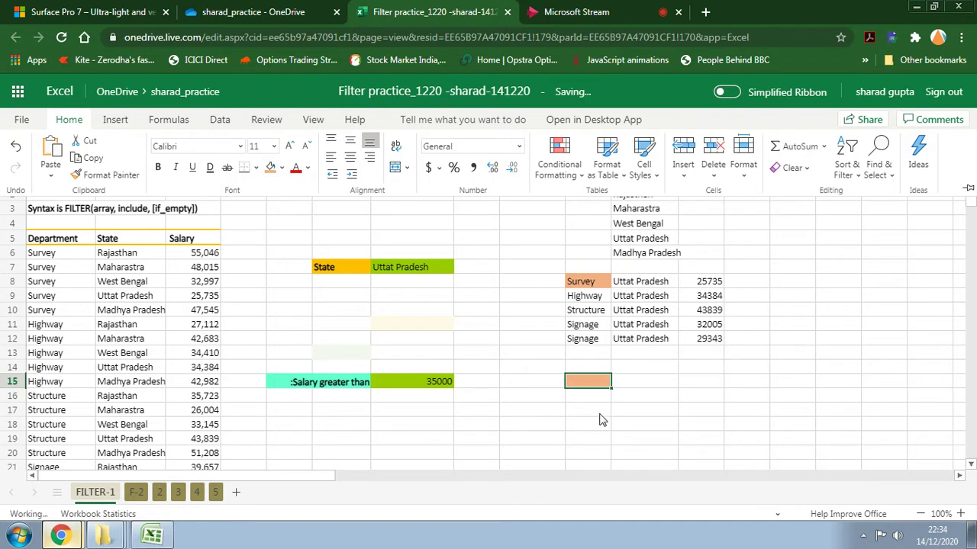
Enter =FILTER(A6:C29,C6:C29>=G15,"None") in cell J15 to return the records meeting the salary criterion.
text(=)
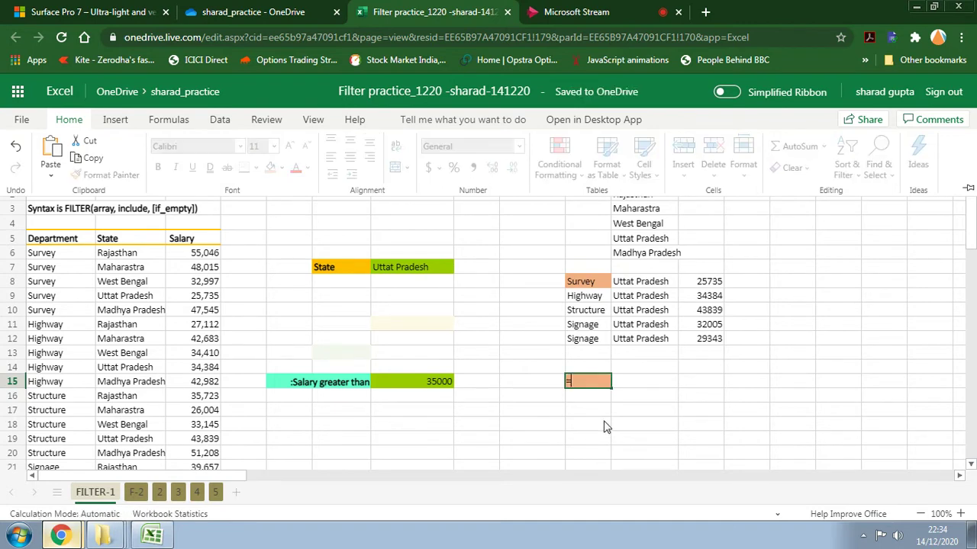
text(filter()
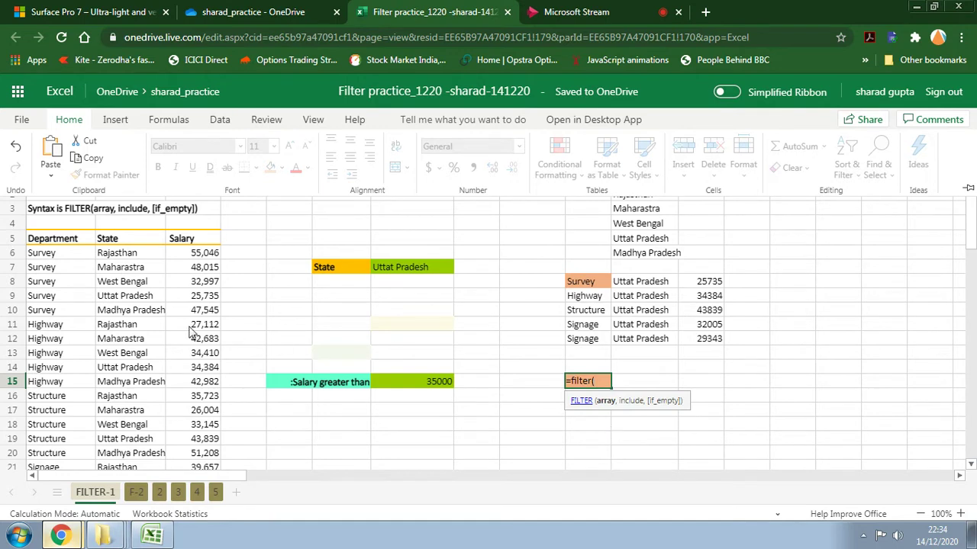
drag(59, 257, 192, 396)
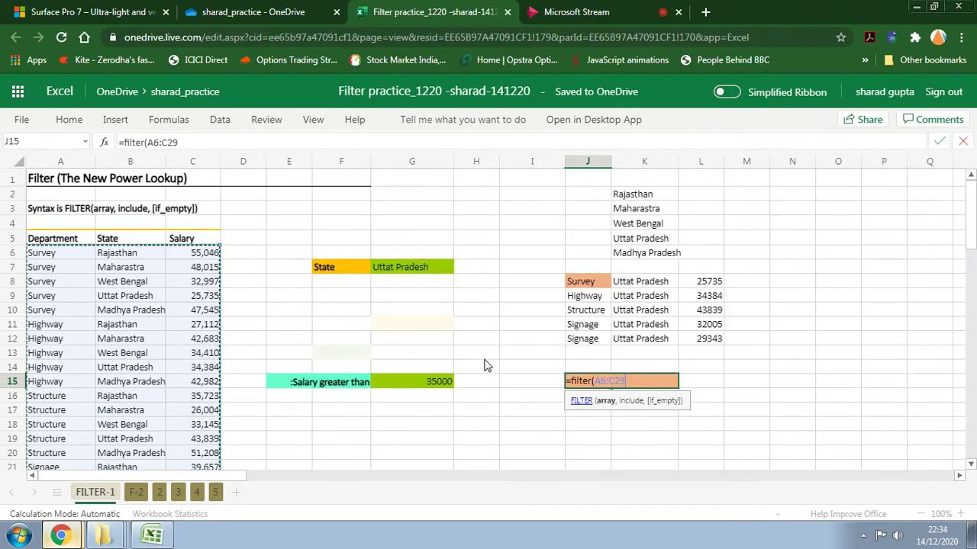
text(,)
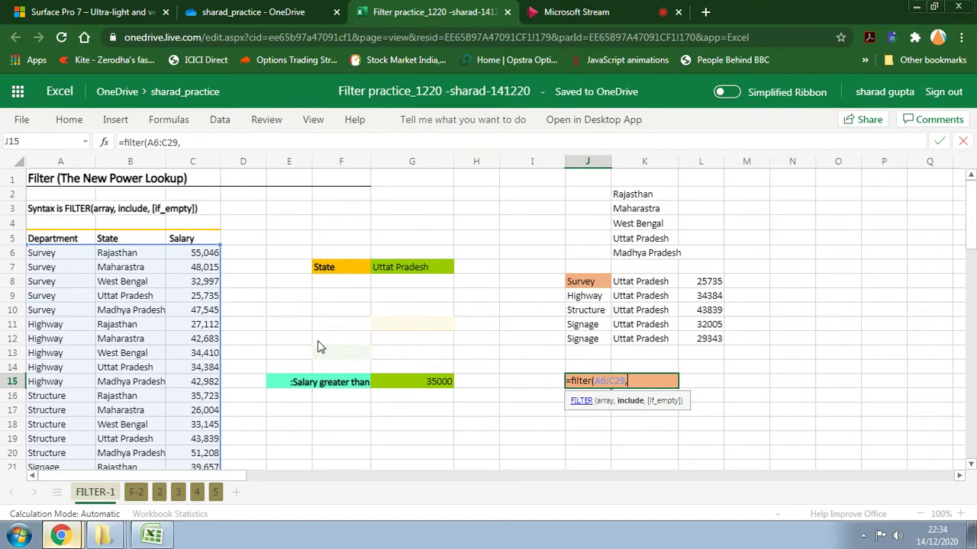
drag(202, 258, 196, 398)
text(>)
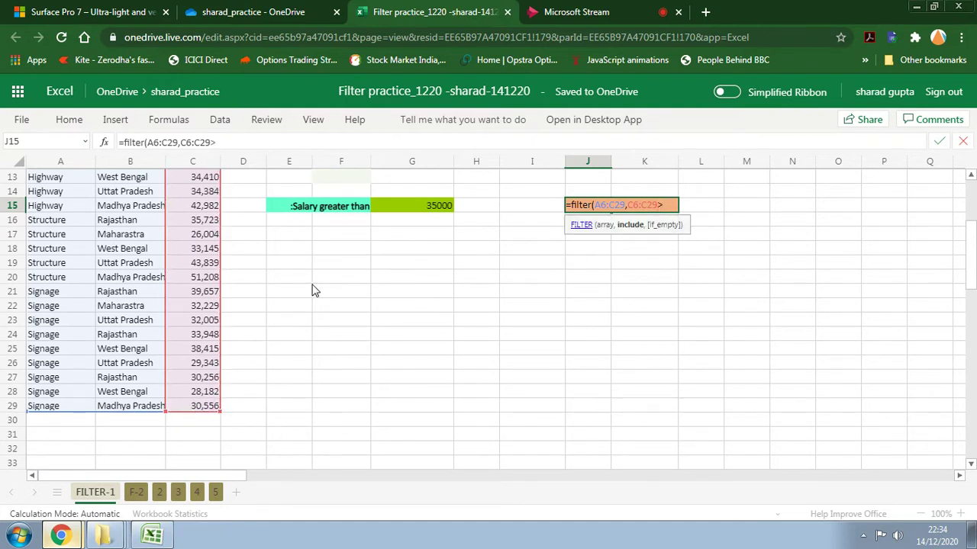
click(420, 211)
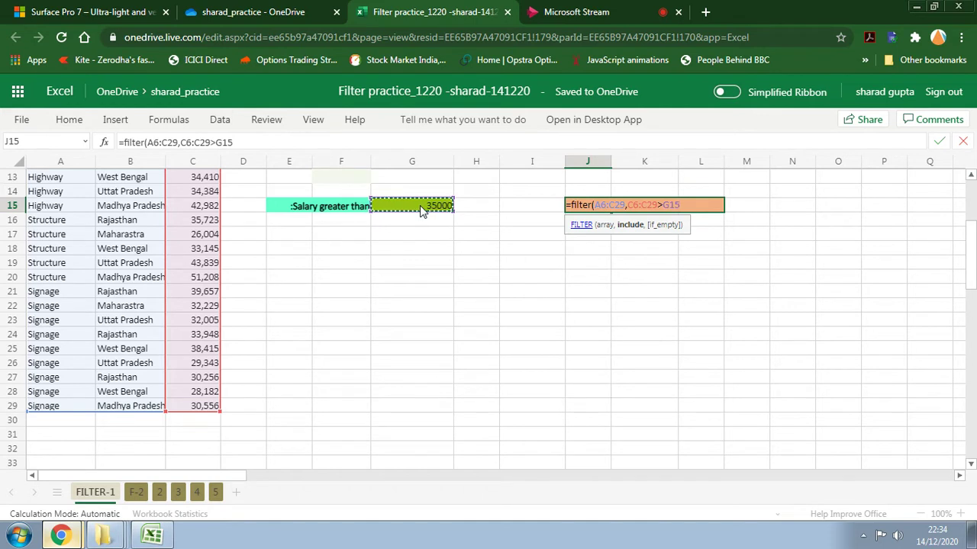
click(218, 144)
text(=)
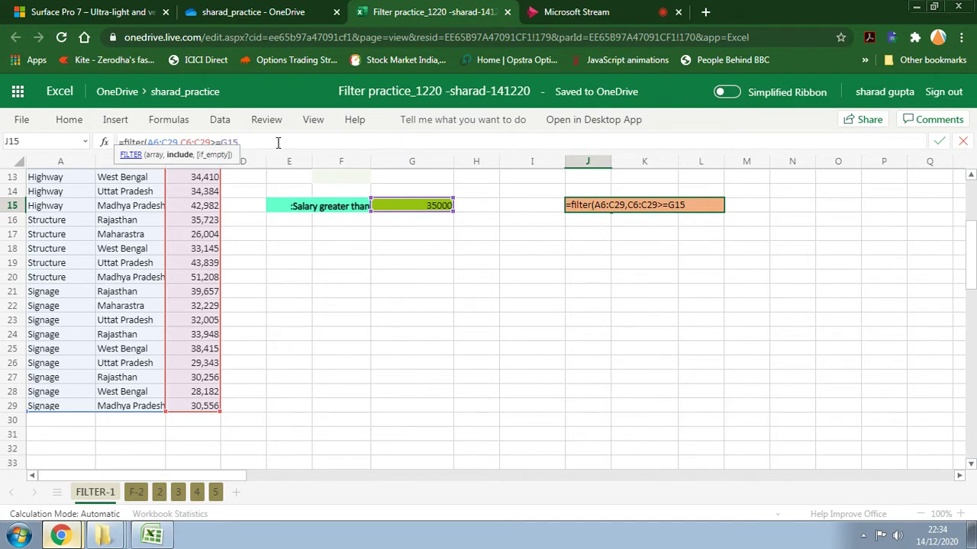
text(,"None)
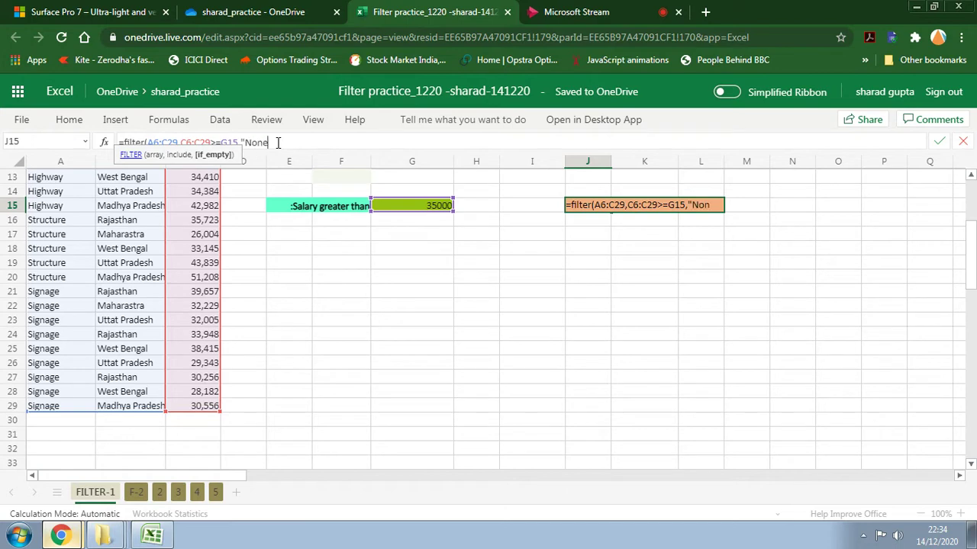
text("))
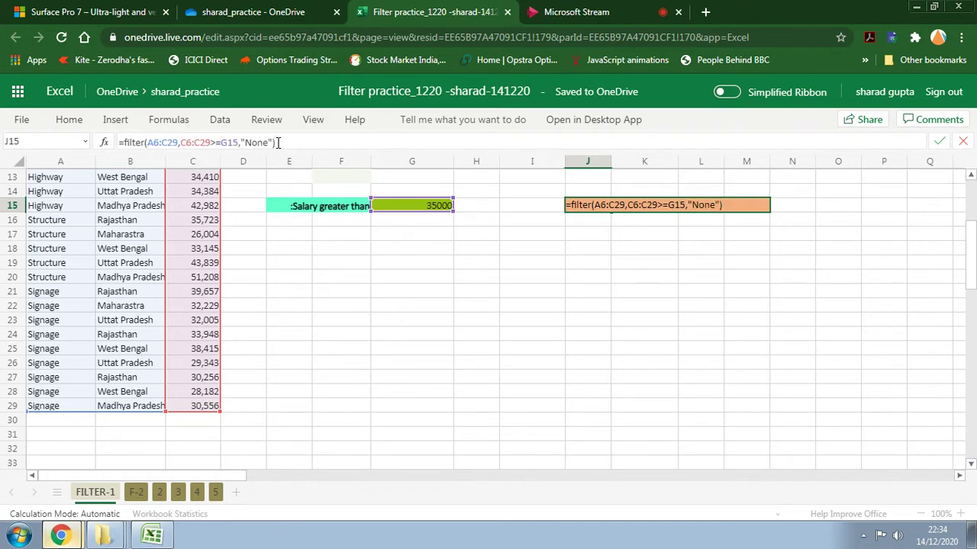
key(Return)
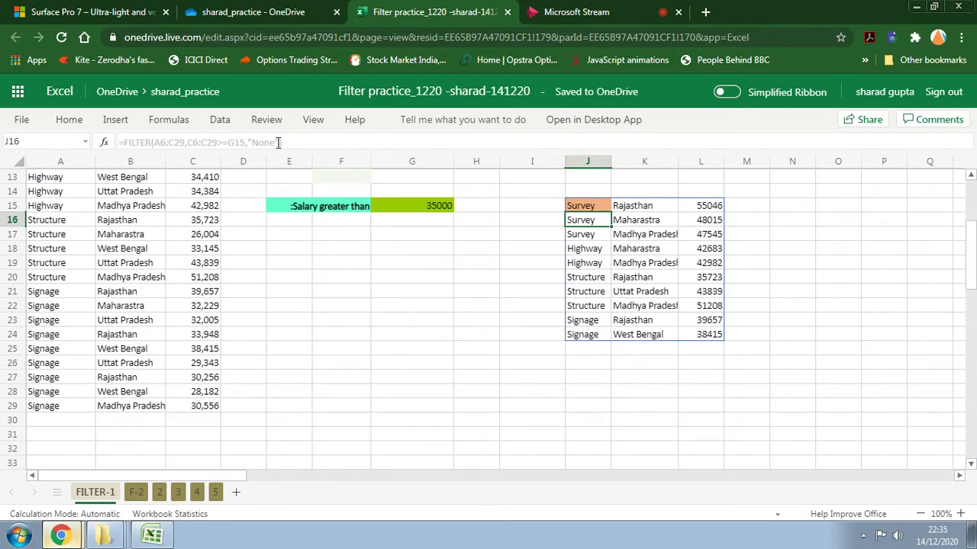
click(532, 379)
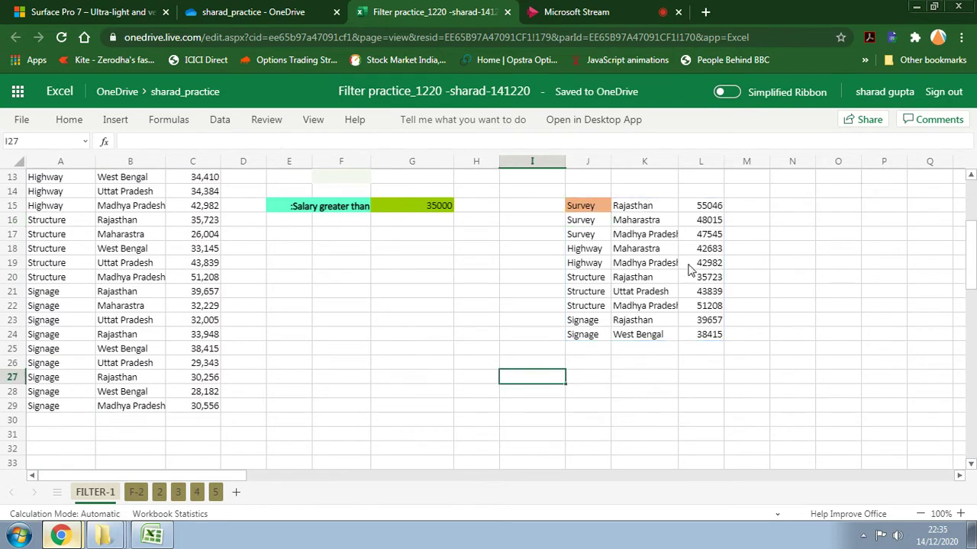
Set the salary criterion in cell G15 to 20000 and check the filtered records.
click(412, 214)
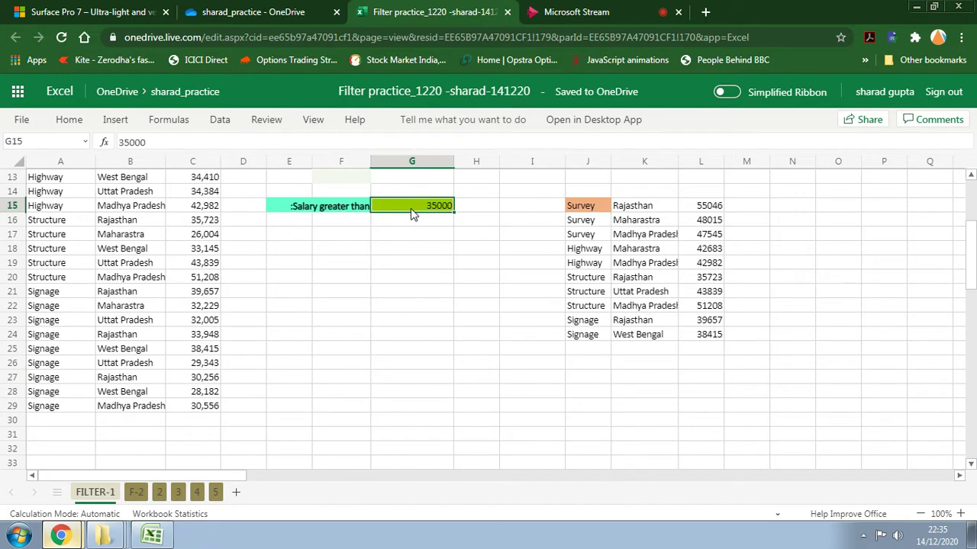
text(2)
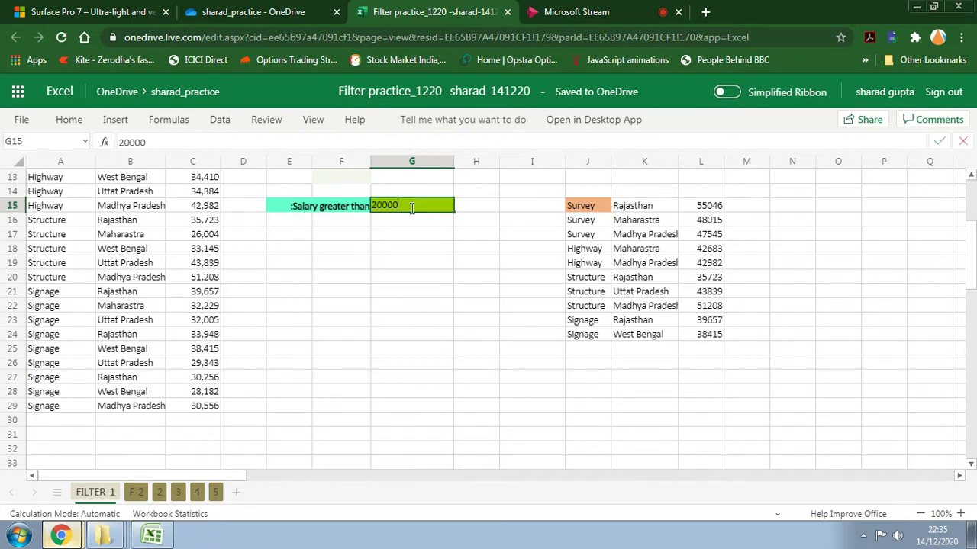
key(Return)
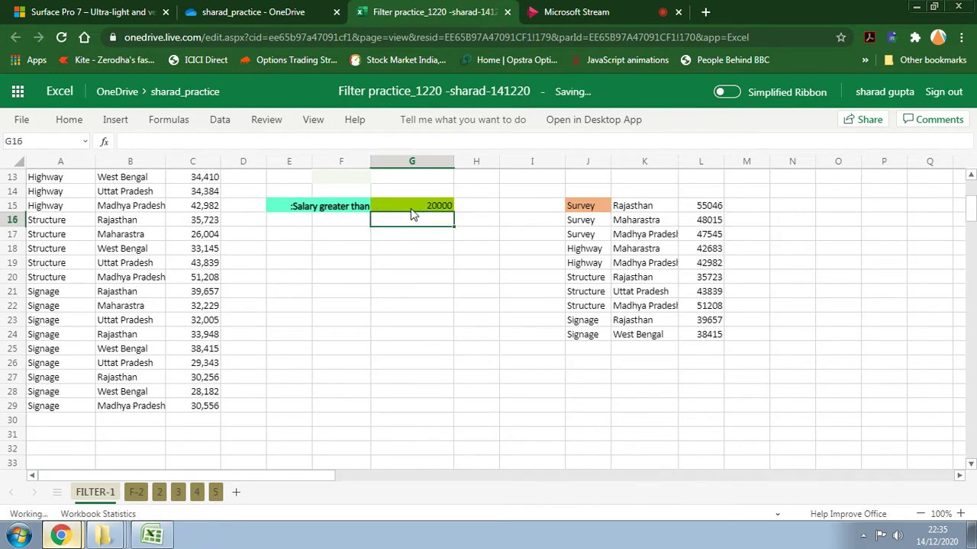
scroll(765, 322, down, 3)
scroll(765, 322, up, 5)
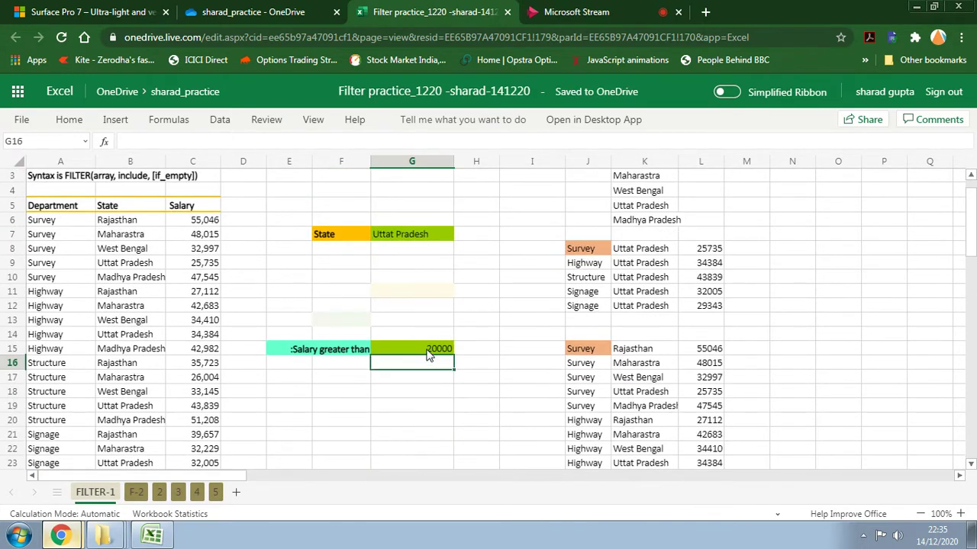
Set the salary criterion in cell G15 back to 35000 and review the filtered records.
click(429, 351)
text(3500)
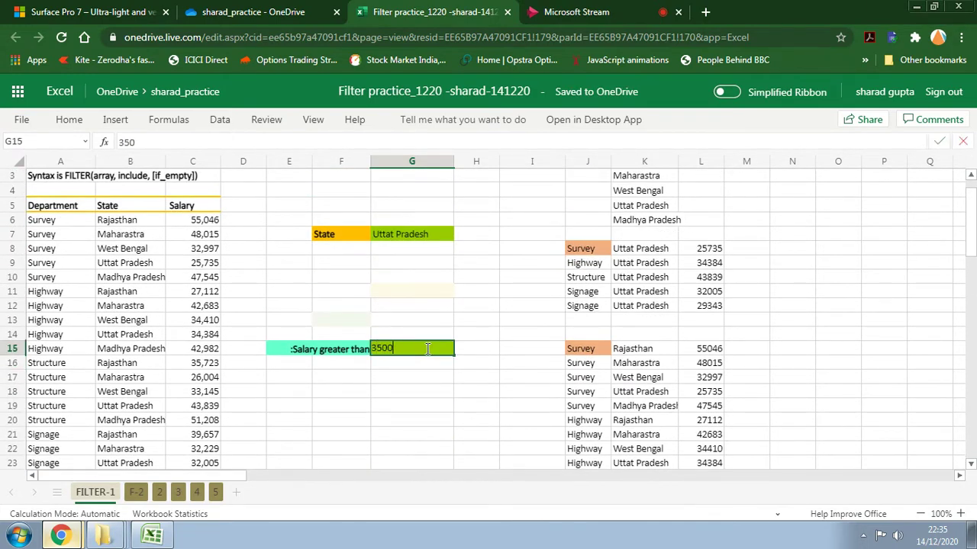
text(0)
key(Return)
scroll(631, 371, down, 7)
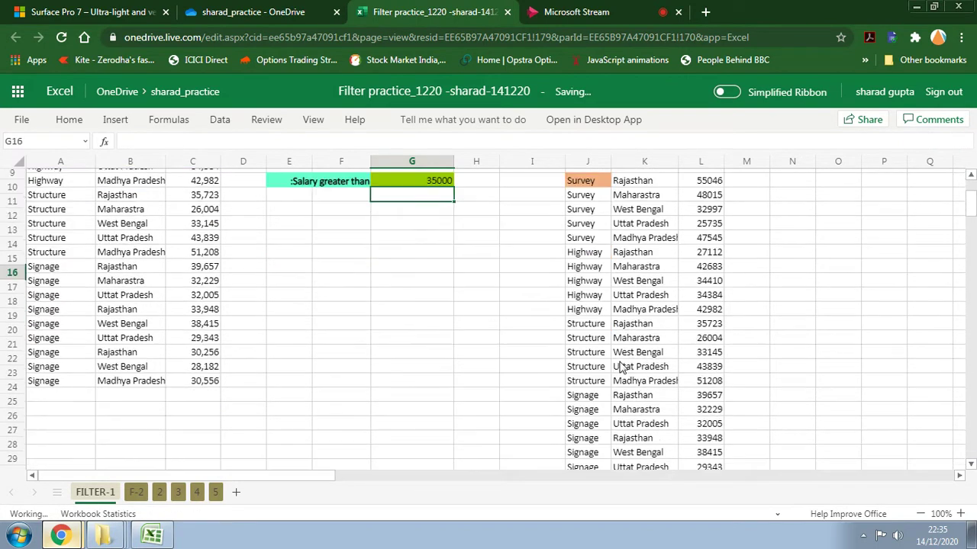
scroll(488, 305, up, 5)
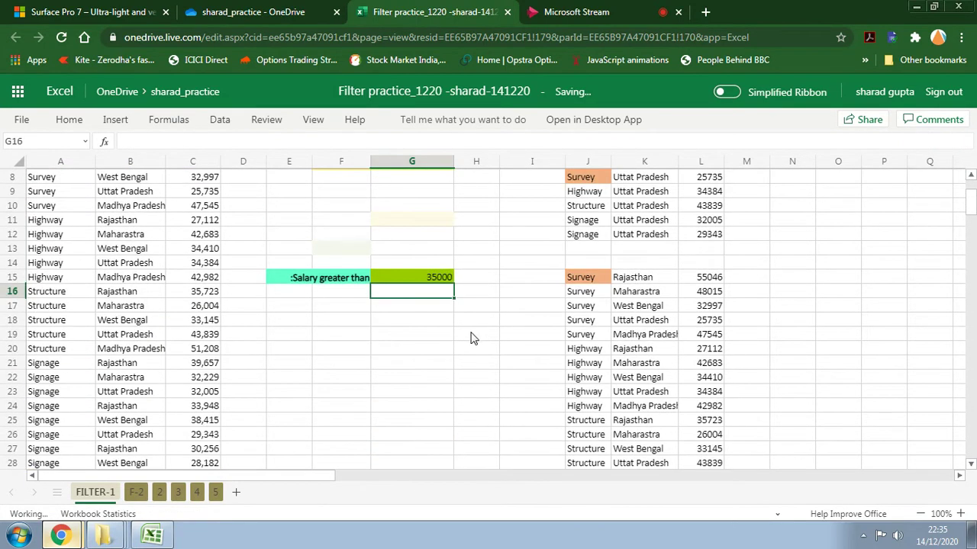
click(477, 335)
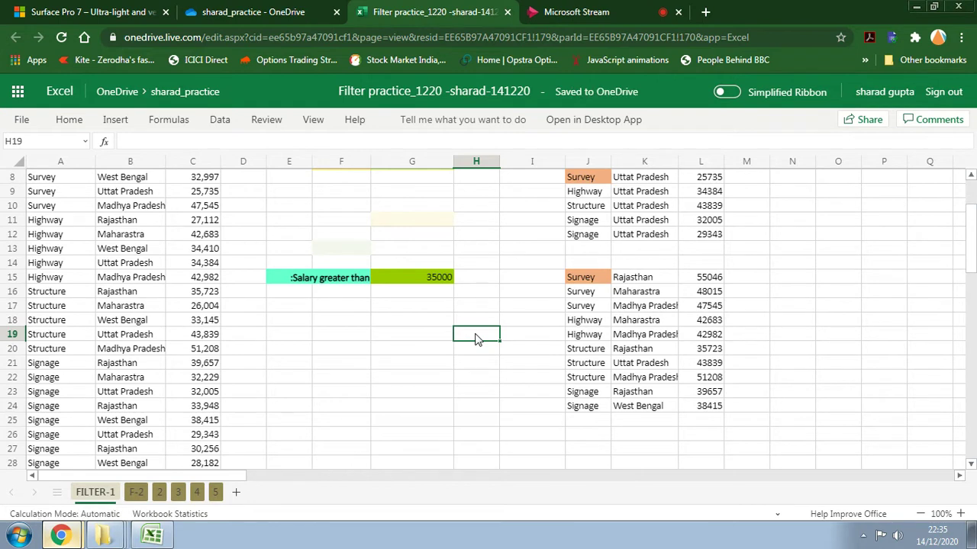
Enter 21321321 in cell K26, below the salary filter results.
click(643, 437)
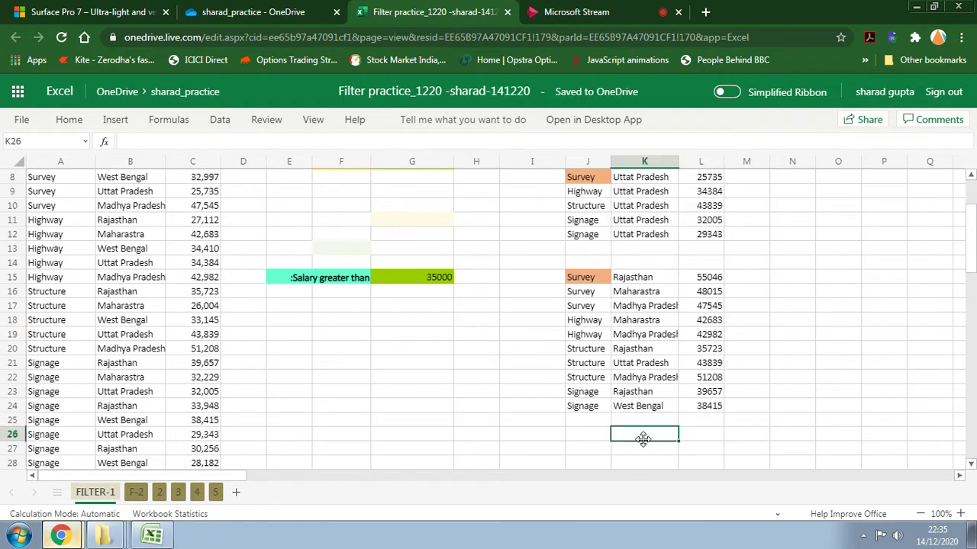
text(21321321)
click(469, 372)
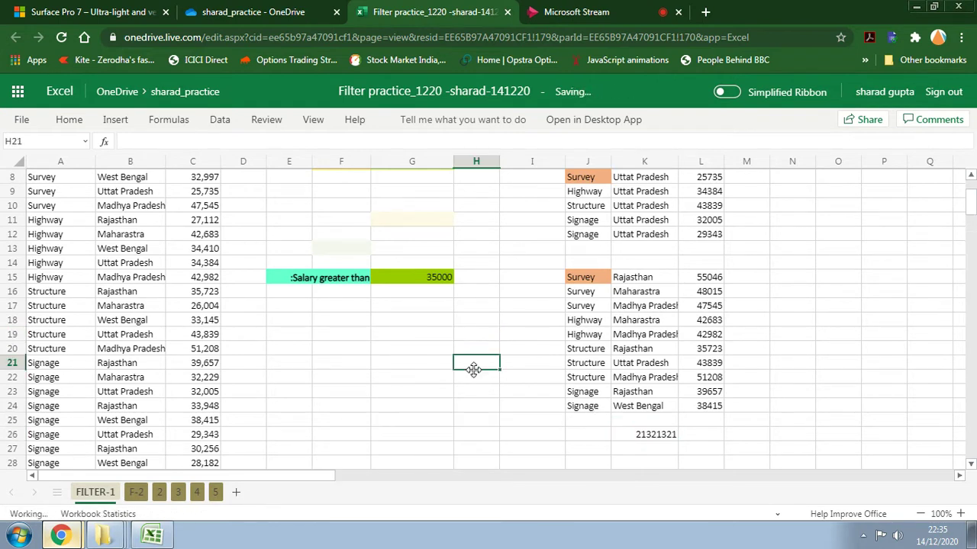
Set the salary criterion in cell G15 to 20000 while cell K26 is still occupied.
click(427, 280)
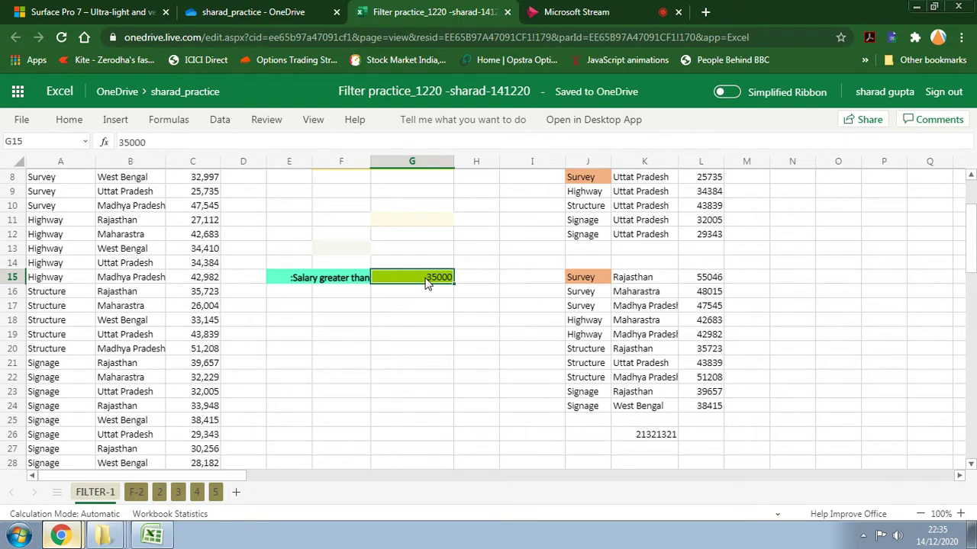
text(200)
key(Return)
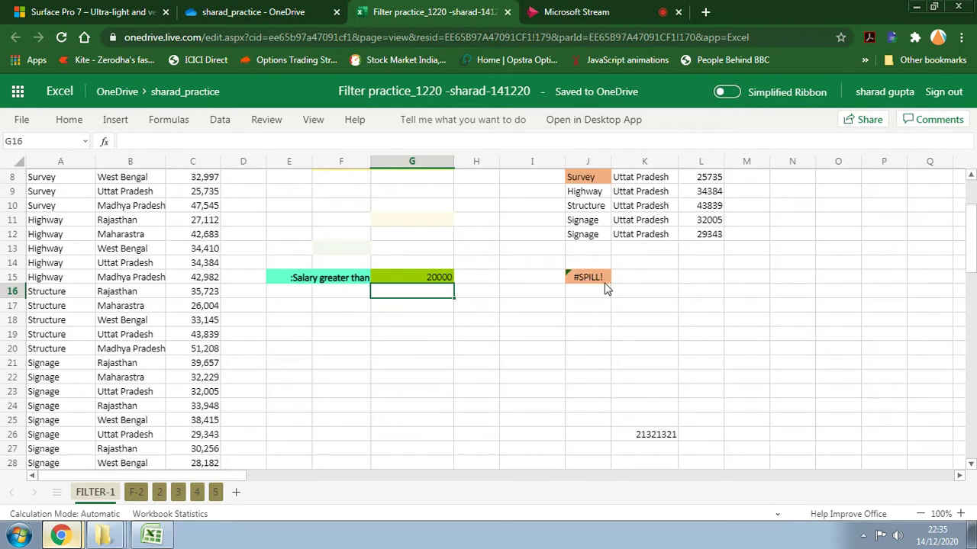
Clear cell K26 so the salary filter results can spill, and review the full list of records.
click(651, 439)
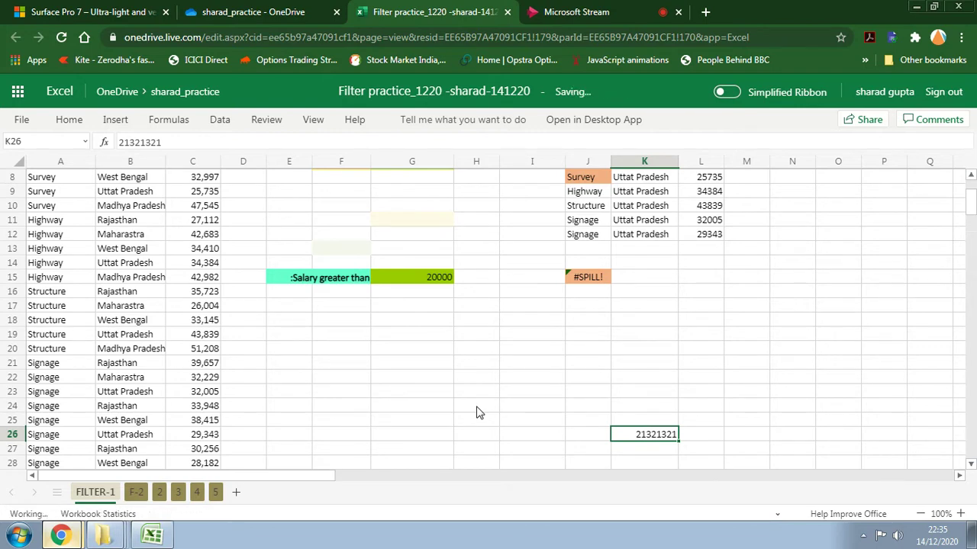
key(Delete)
scroll(481, 397, down, 6)
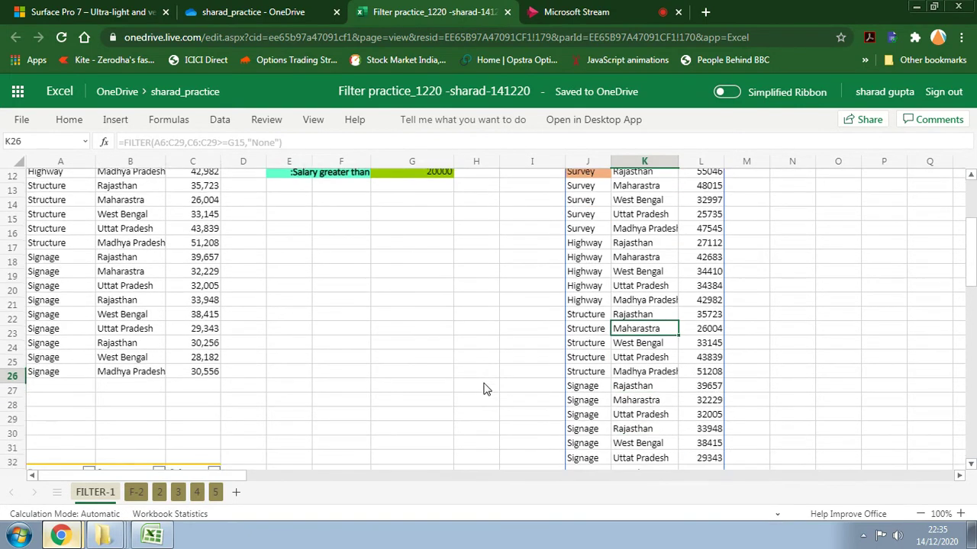
scroll(667, 399, up, 4)
scroll(399, 298, up, 5)
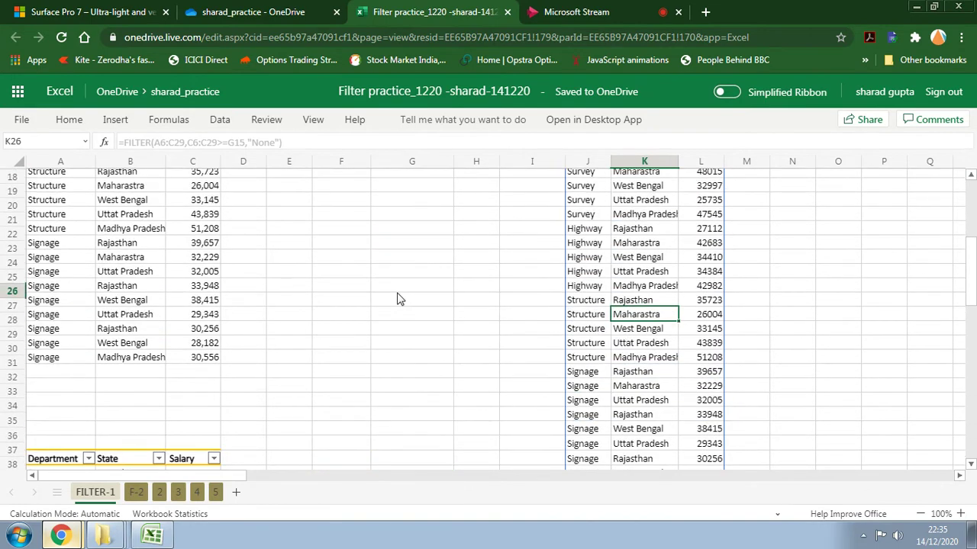
Set the salary criterion in cell G15 to 35000 and review the filtered records below cell J15.
click(429, 351)
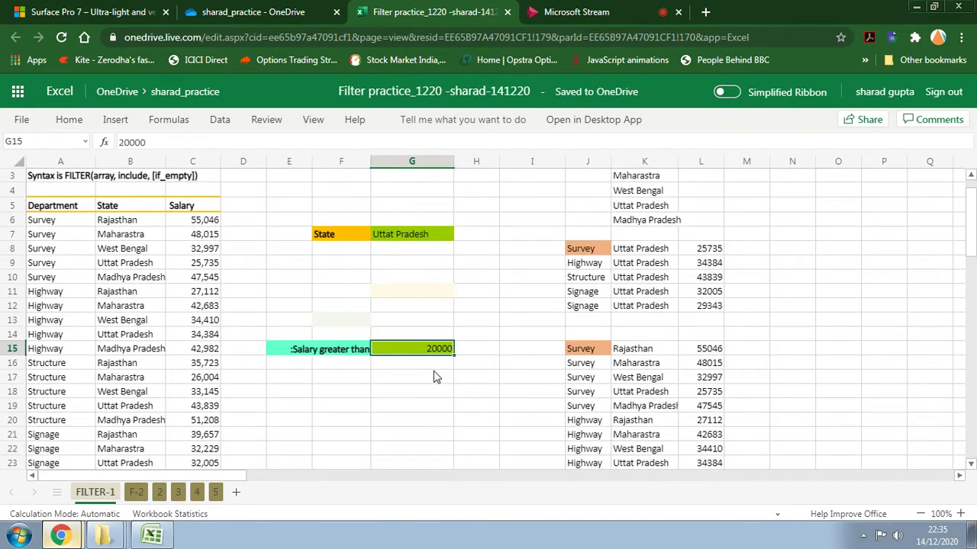
text(35)
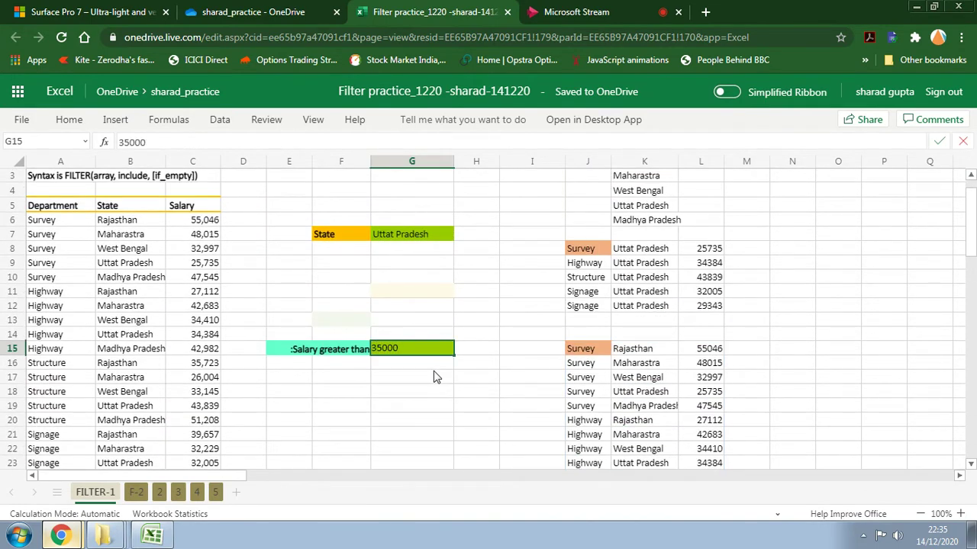
key(Return)
scroll(435, 370, down, 4)
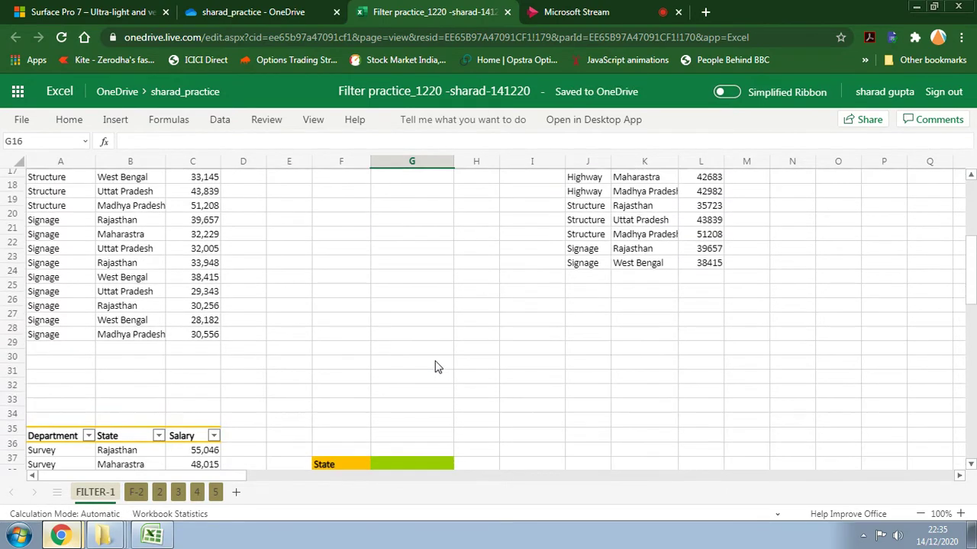
scroll(435, 367, up, 1)
scroll(434, 359, down, 1)
scroll(435, 363, up, 2)
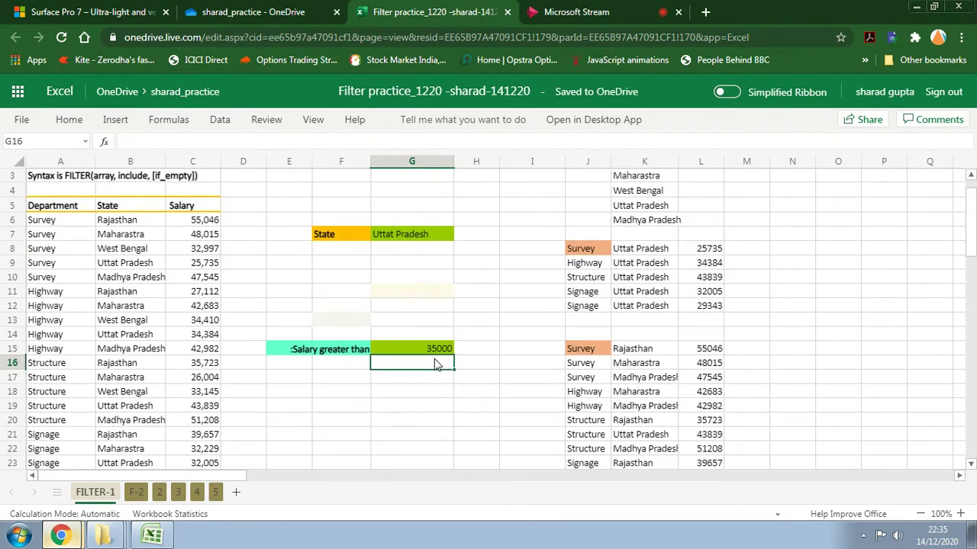
scroll(425, 371, down, 6)
scroll(553, 402, up, 10)
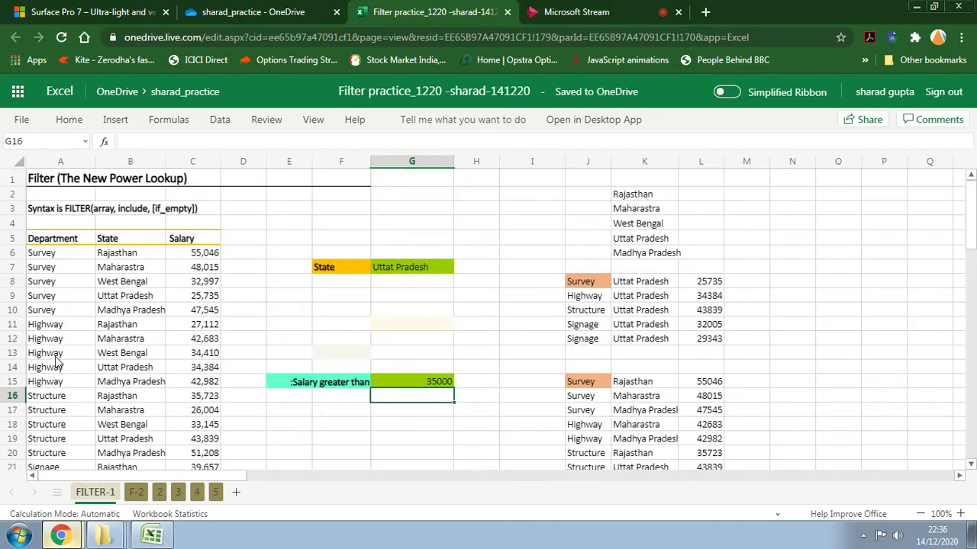
Compare the plain data range in A5:C29, including the empty row 30 beneath it, with the formatted table starting at row 36.
scroll(57, 366, down, 14)
scroll(90, 347, up, 6)
scroll(90, 345, up, 9)
scroll(93, 350, down, 13)
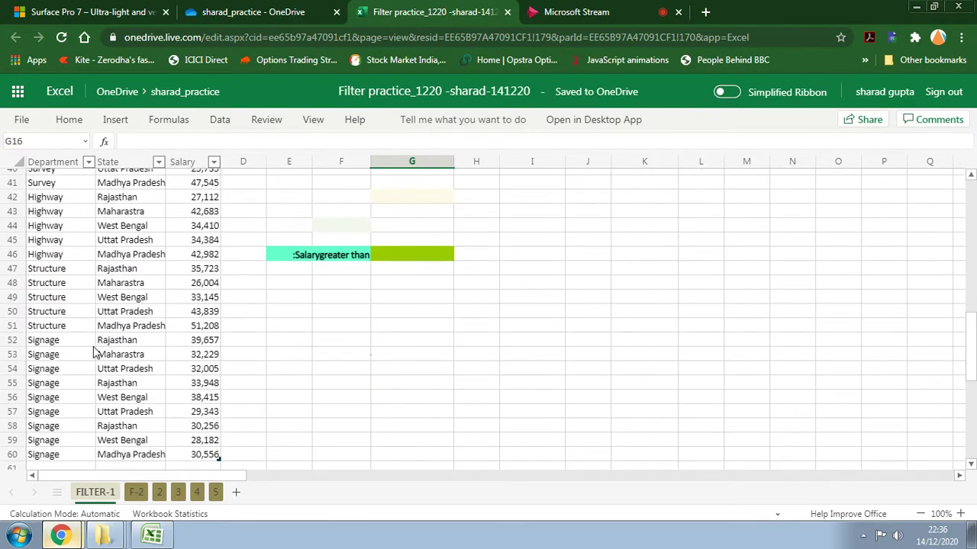
click(91, 342)
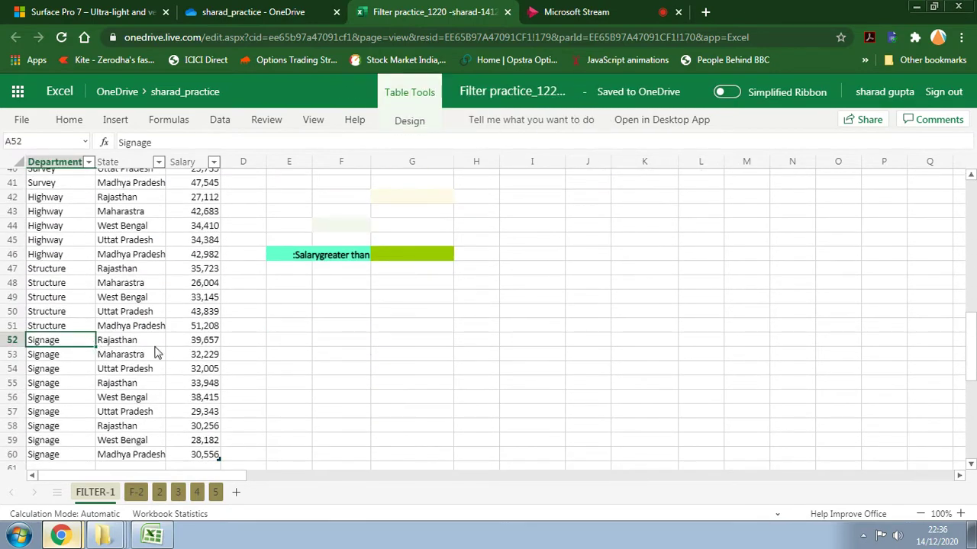
scroll(155, 352, up, 3)
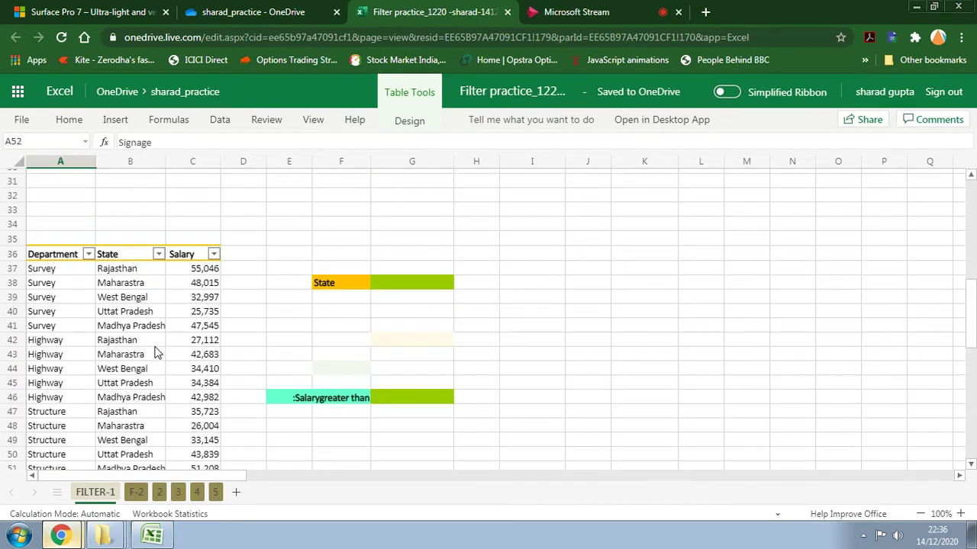
scroll(155, 353, up, 10)
scroll(86, 351, down, 5)
drag(46, 382, 216, 383)
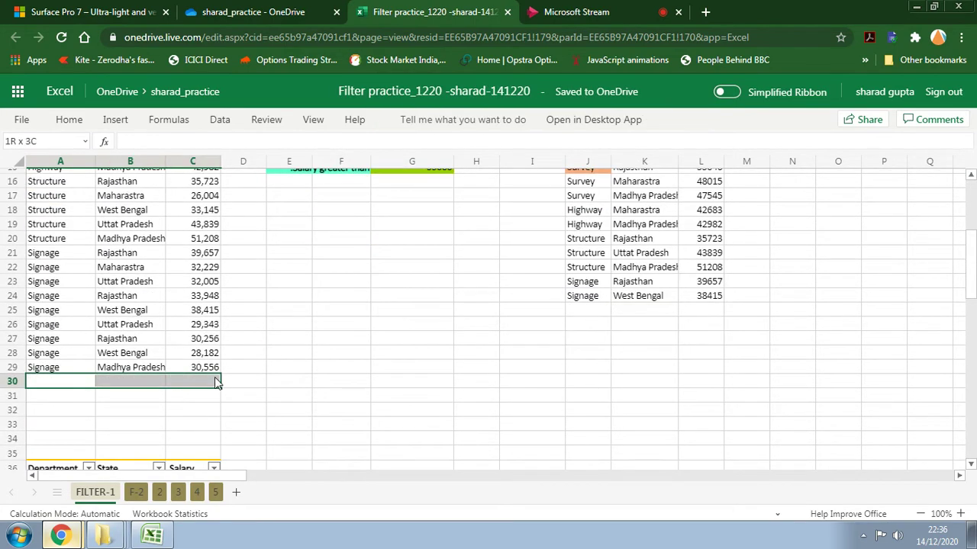
scroll(262, 392, up, 5)
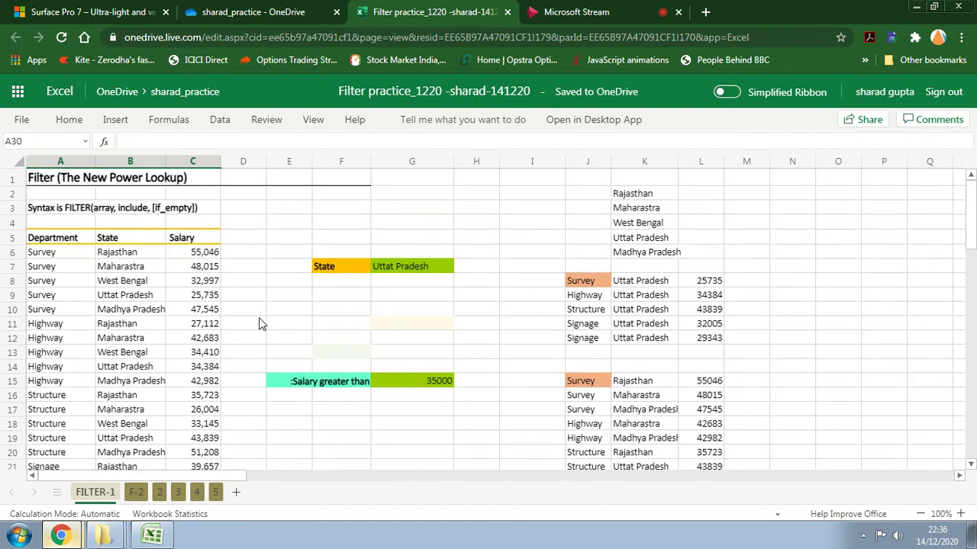
scroll(259, 324, down, 6)
scroll(258, 324, down, 10)
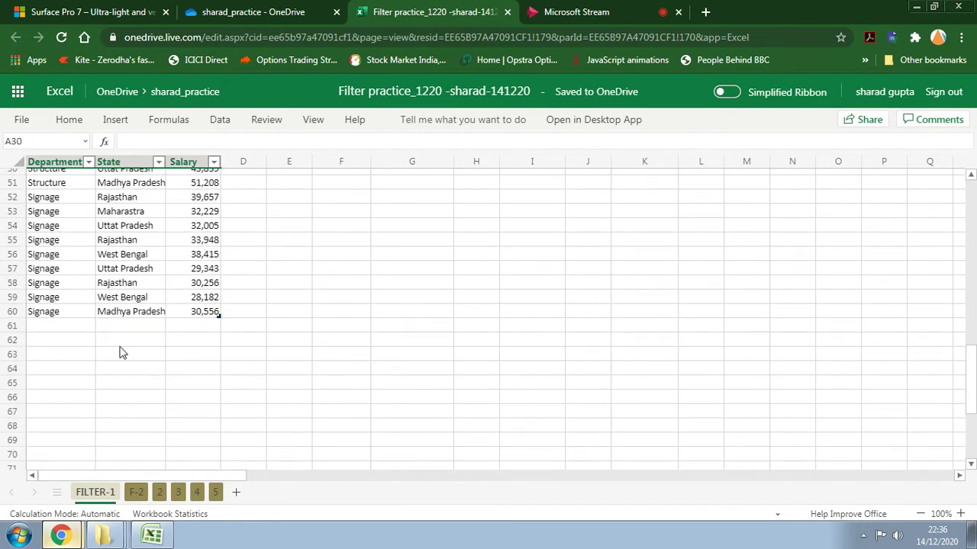
scroll(229, 322, up, 7)
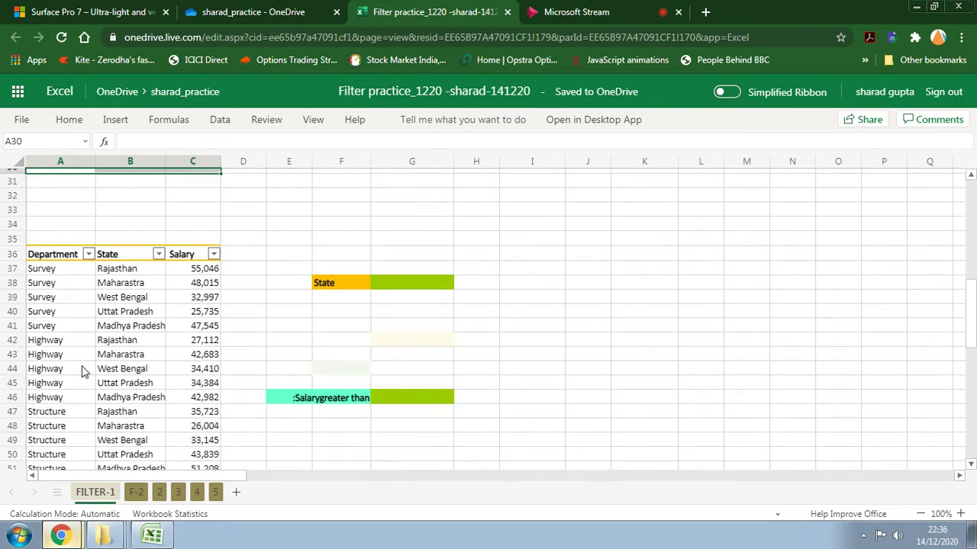
Rename the department, state and salary table starting at row 36 as dableDept.
click(77, 371)
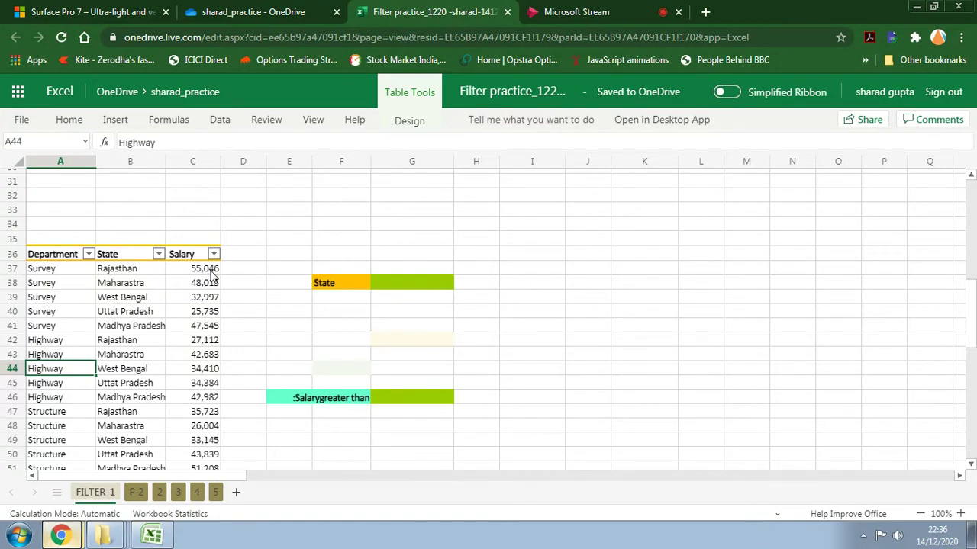
click(40, 327)
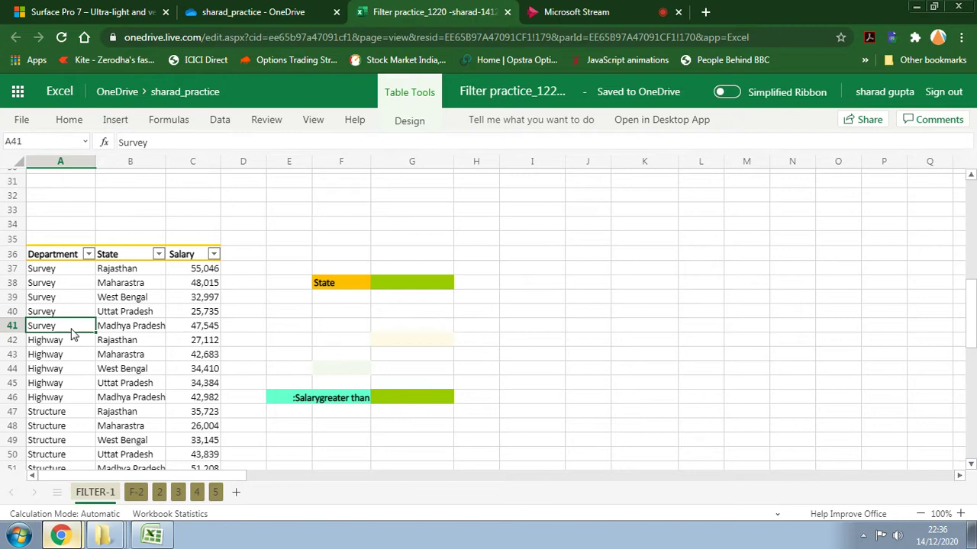
click(122, 369)
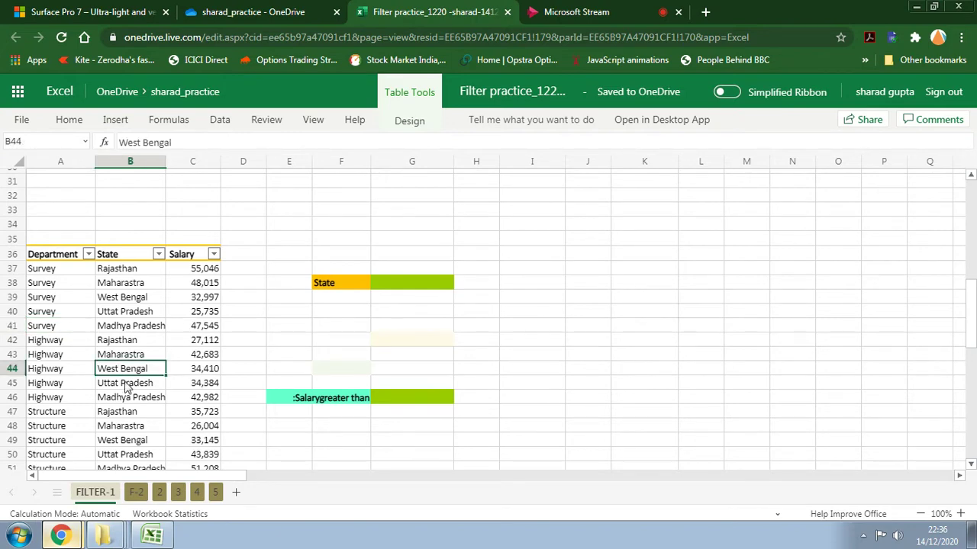
click(116, 121)
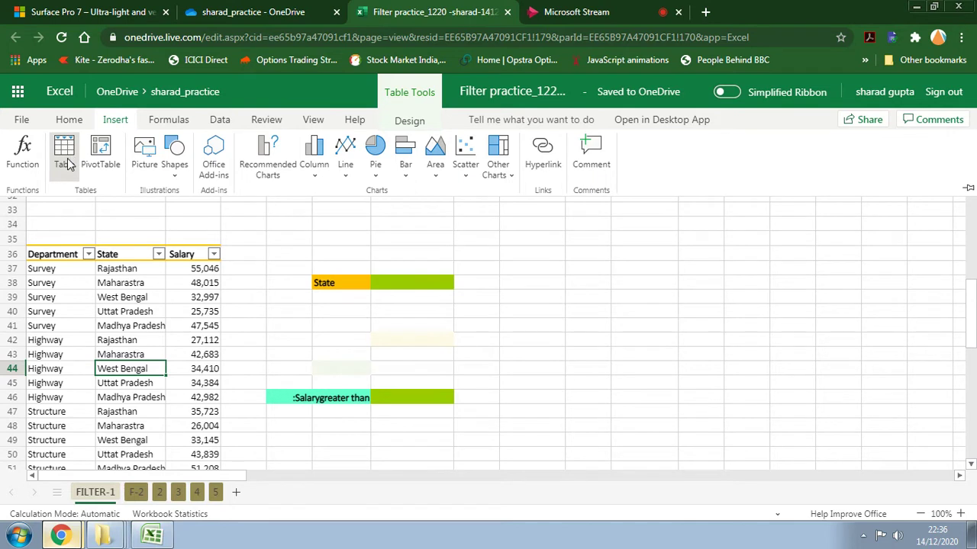
click(412, 125)
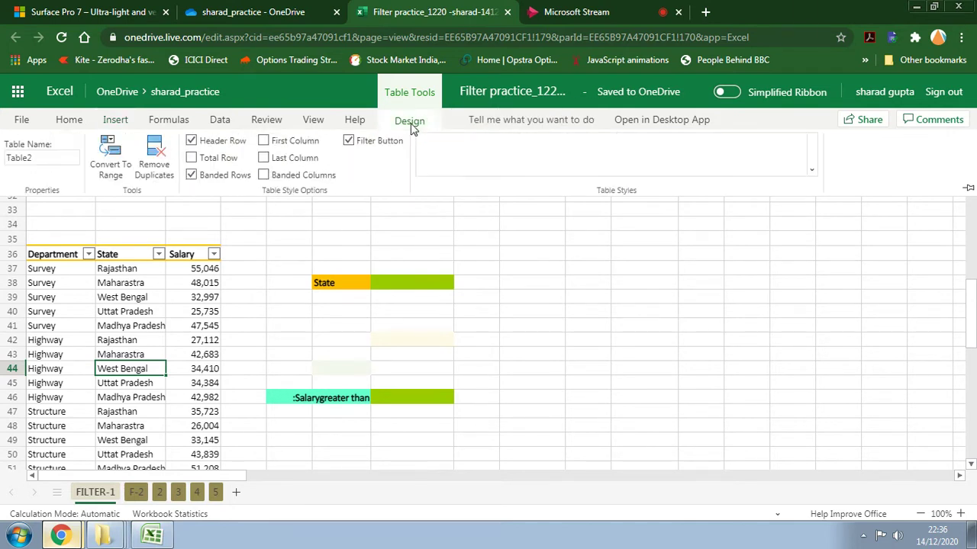
click(44, 158)
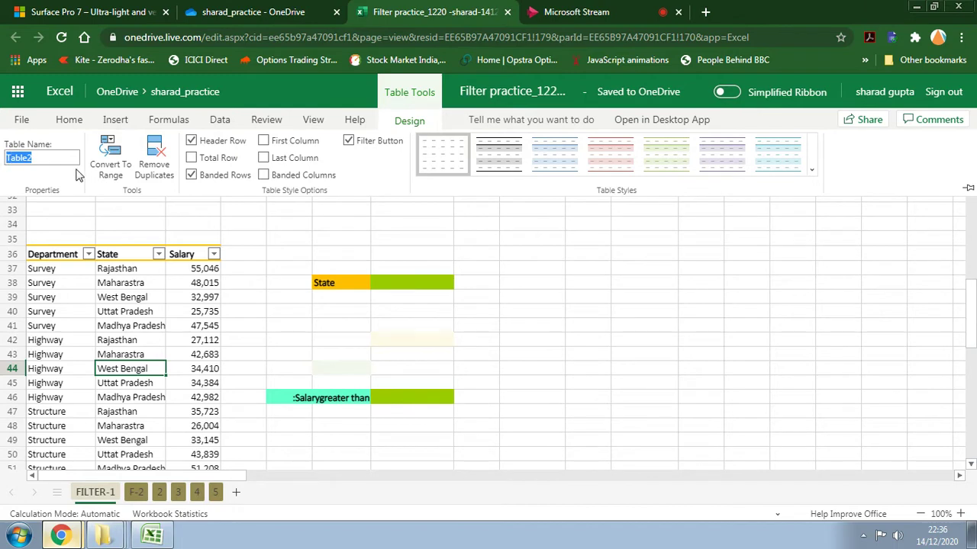
text(dableDept)
key(Return)
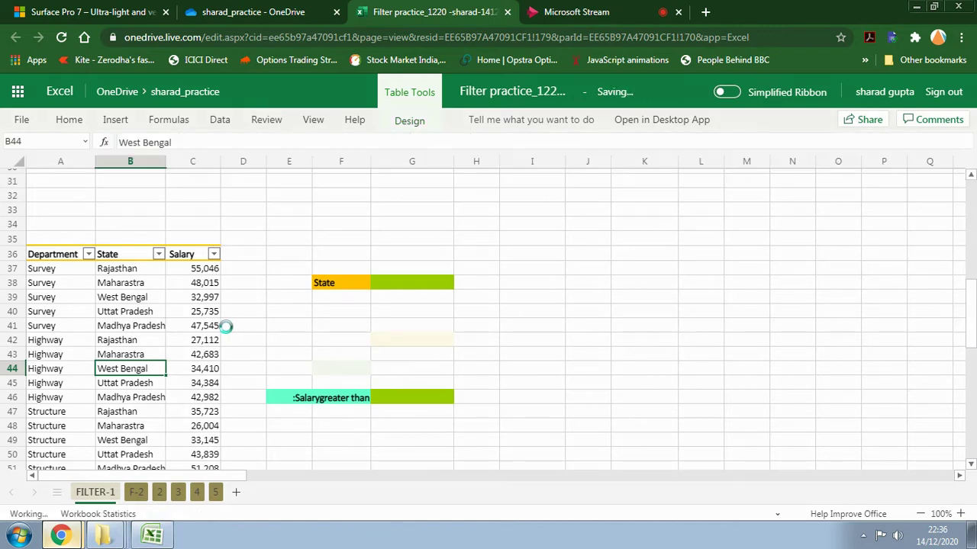
Copy the state drop-down from cell G7 into cell G38 and check its list of states.
click(388, 284)
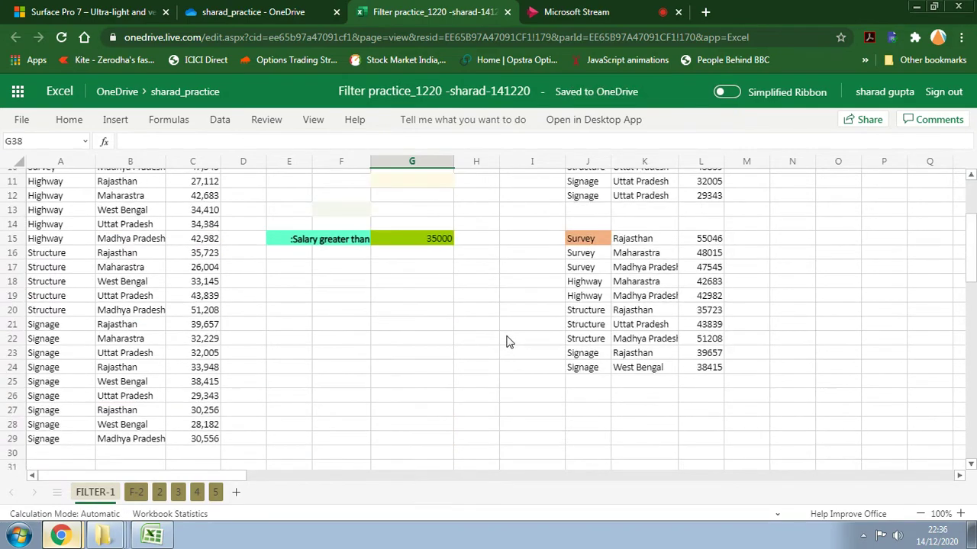
scroll(425, 255, up, 4)
click(418, 274)
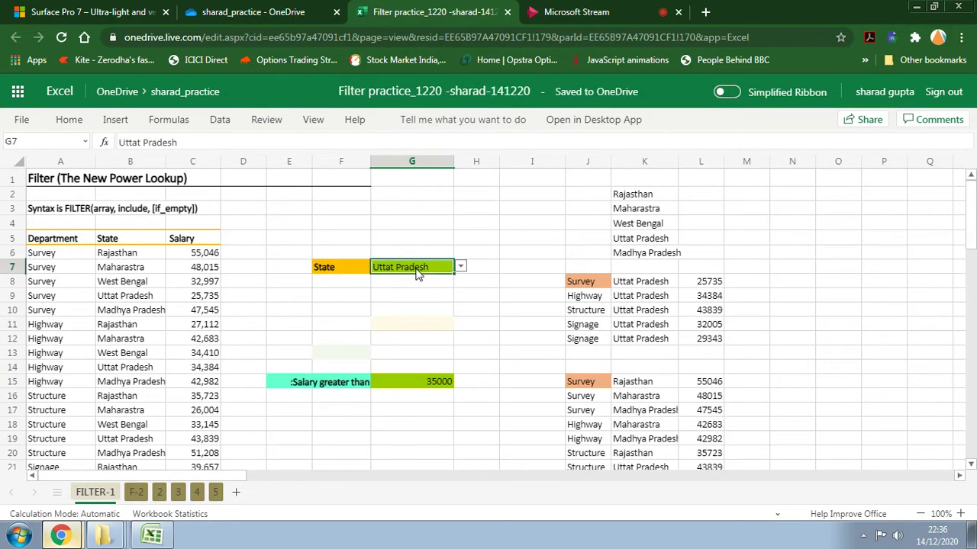
scroll(427, 328, down, 10)
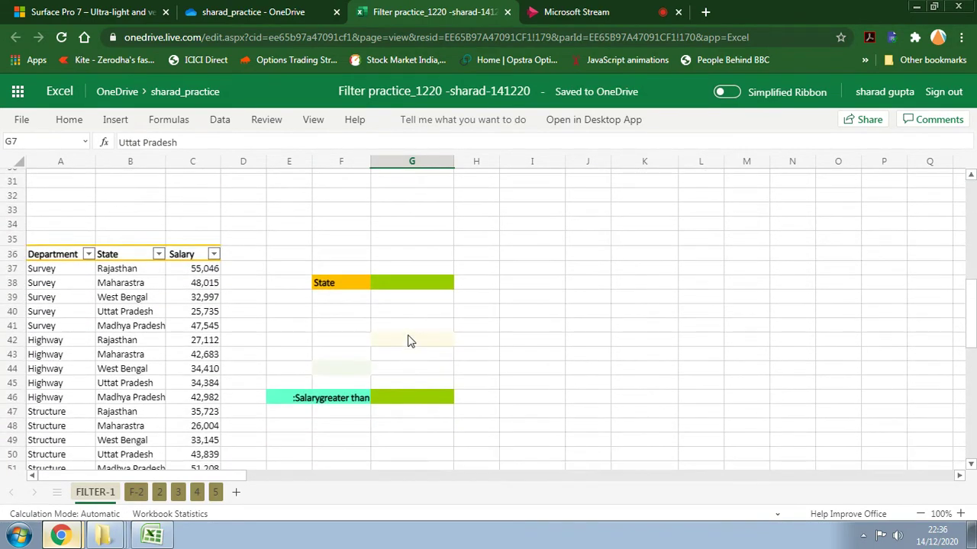
click(411, 288)
key(ctrl+v)
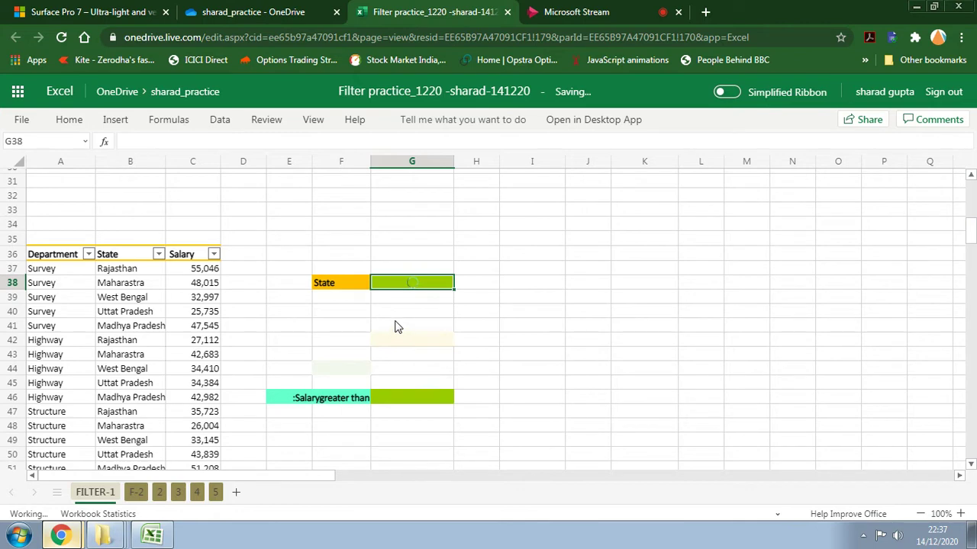
click(416, 312)
click(438, 287)
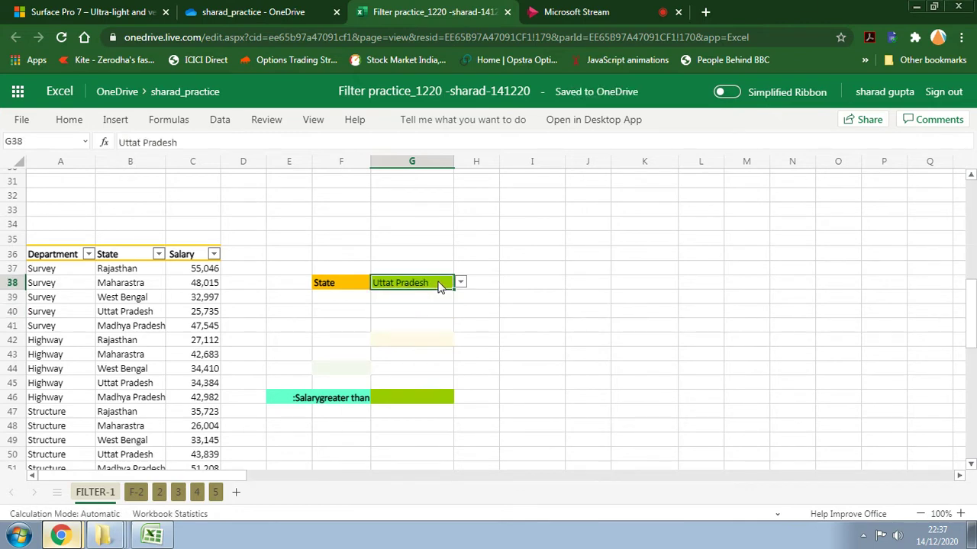
click(460, 283)
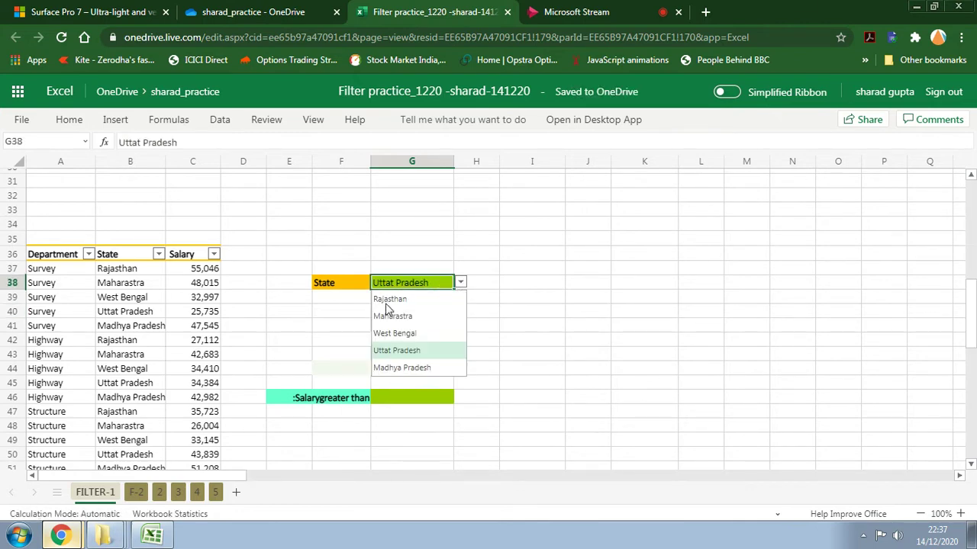
click(595, 269)
Apply the light orange fill to cell J38, marking where the lower table's state filter formula goes.
click(559, 284)
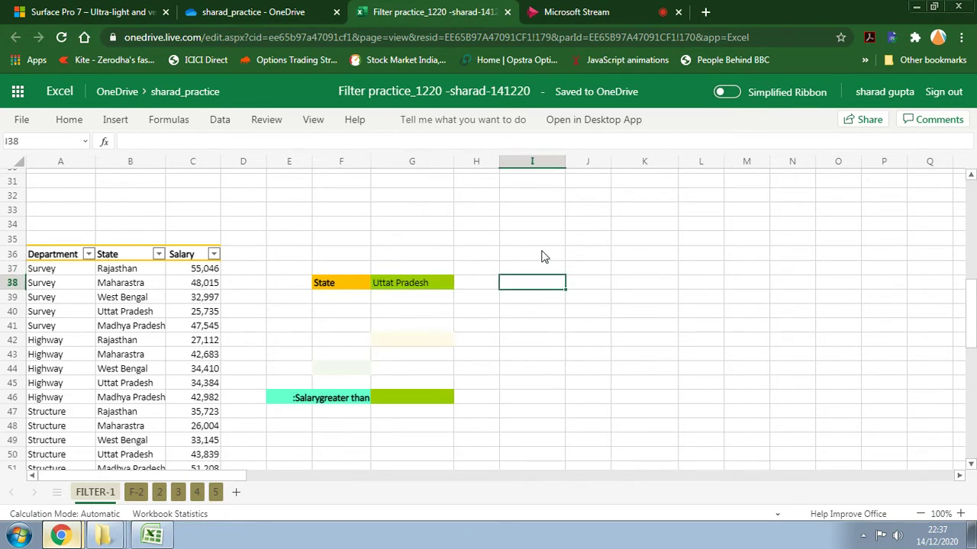
click(543, 255)
scroll(551, 277, up, 5)
scroll(554, 289, down, 5)
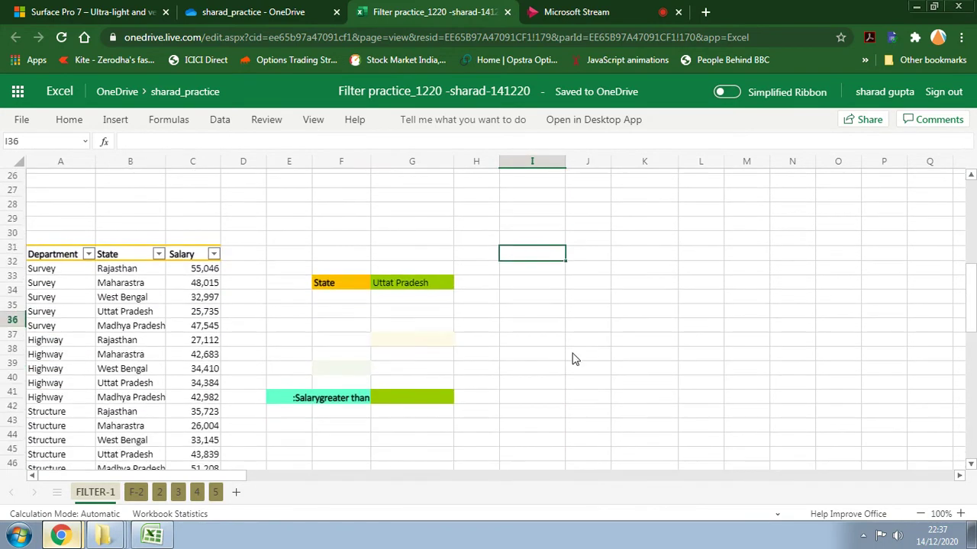
click(578, 272)
click(578, 287)
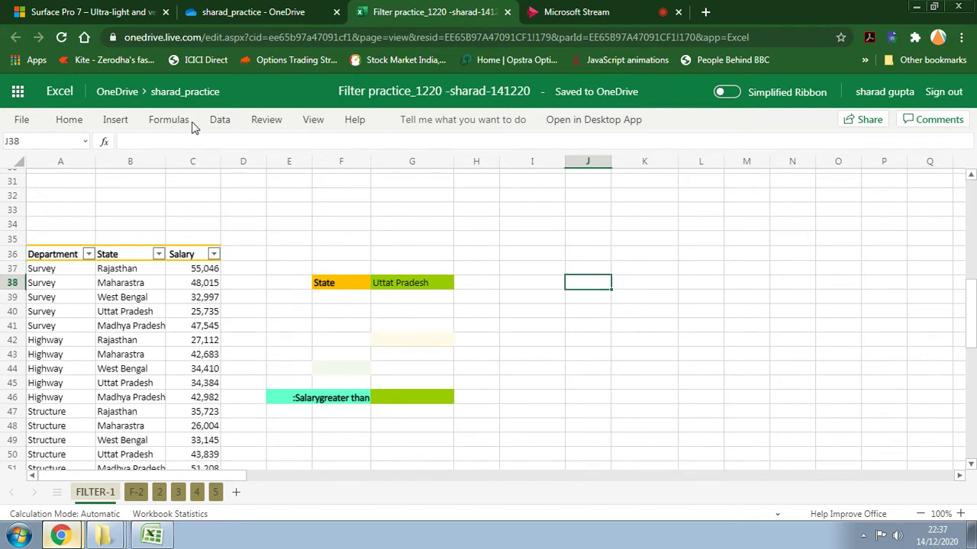
click(69, 120)
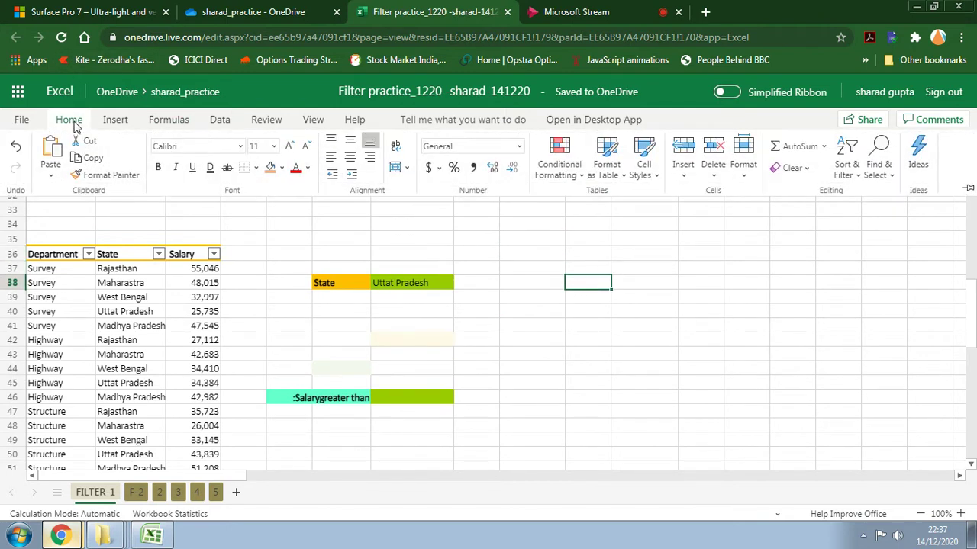
click(270, 167)
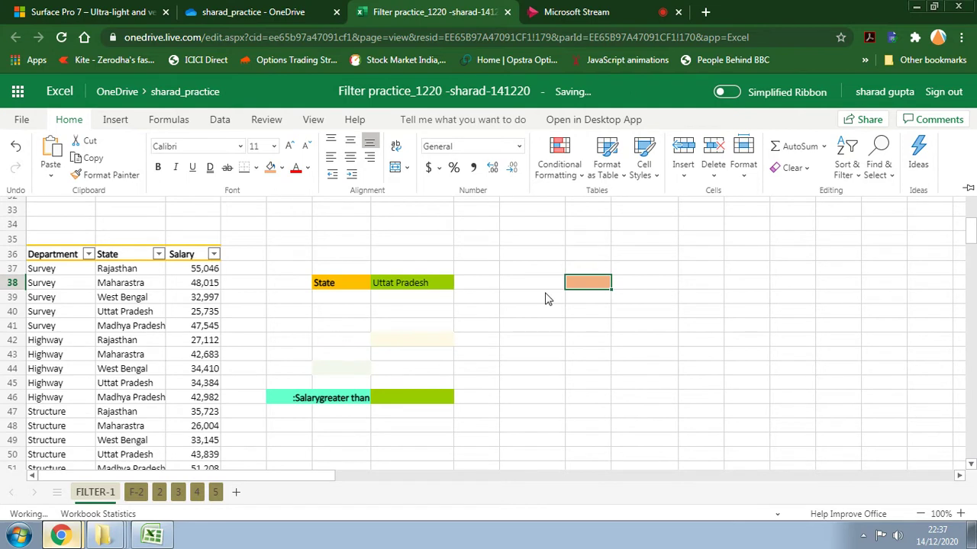
Enter =FILTER(TableDept,B37:B60=G38,"None") in J38 to extract the lower table's records for the state chosen in G38.
text(=filt)
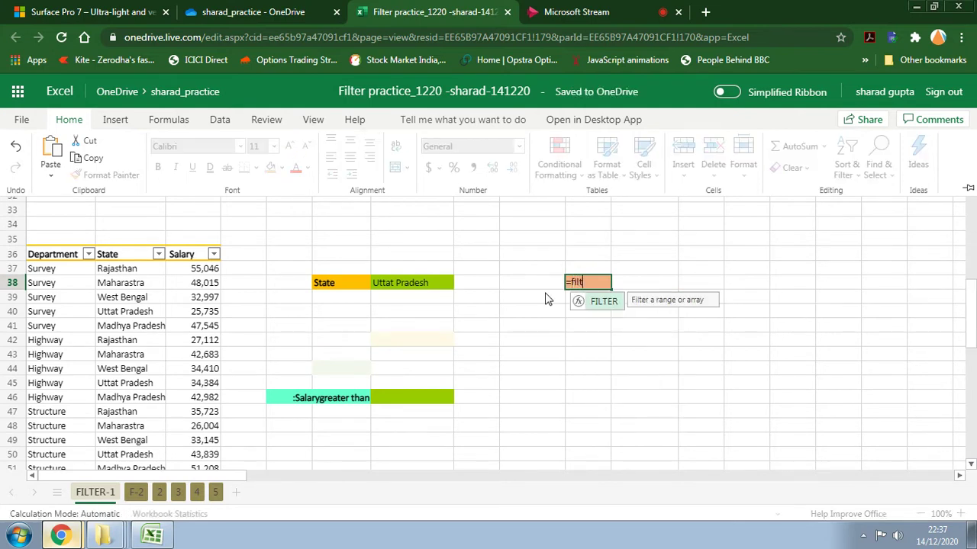
text(er()
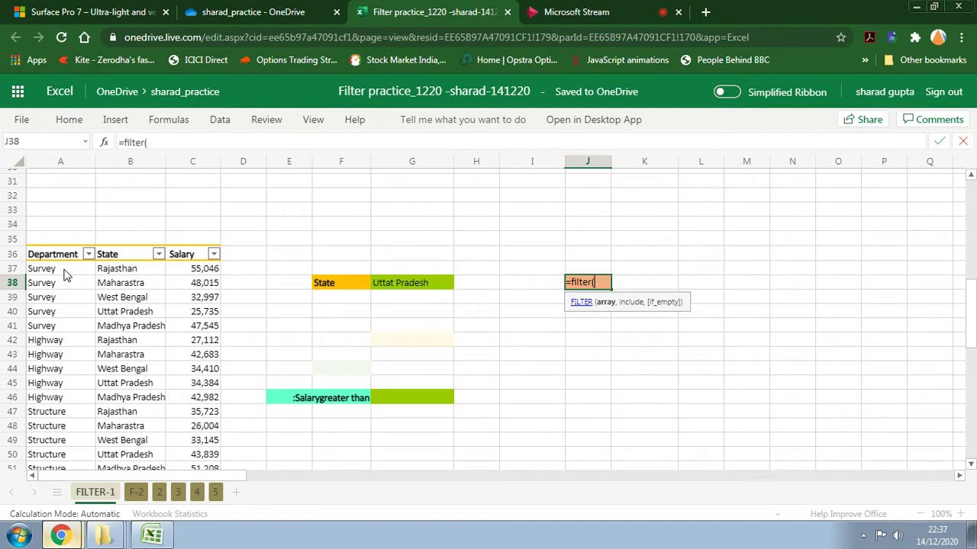
drag(60, 271, 192, 380)
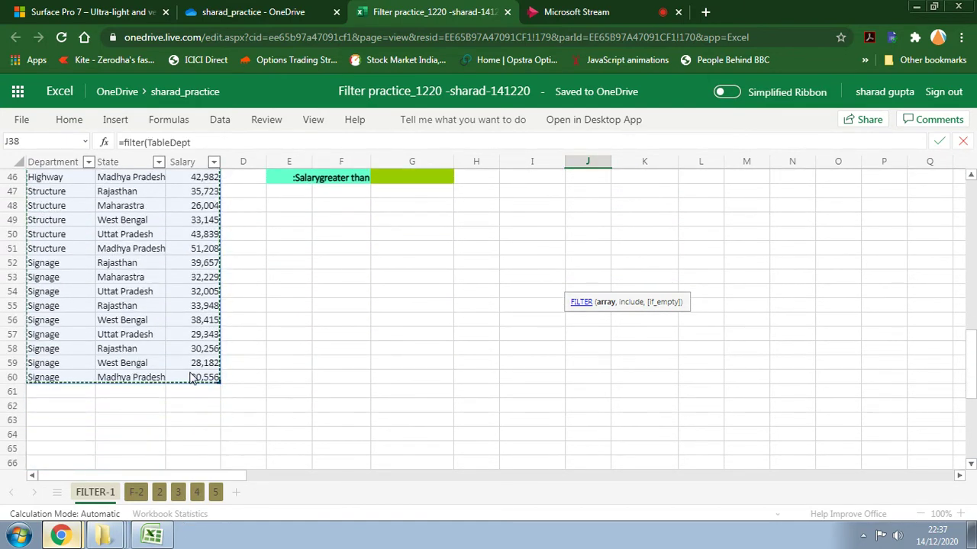
scroll(639, 414, up, 7)
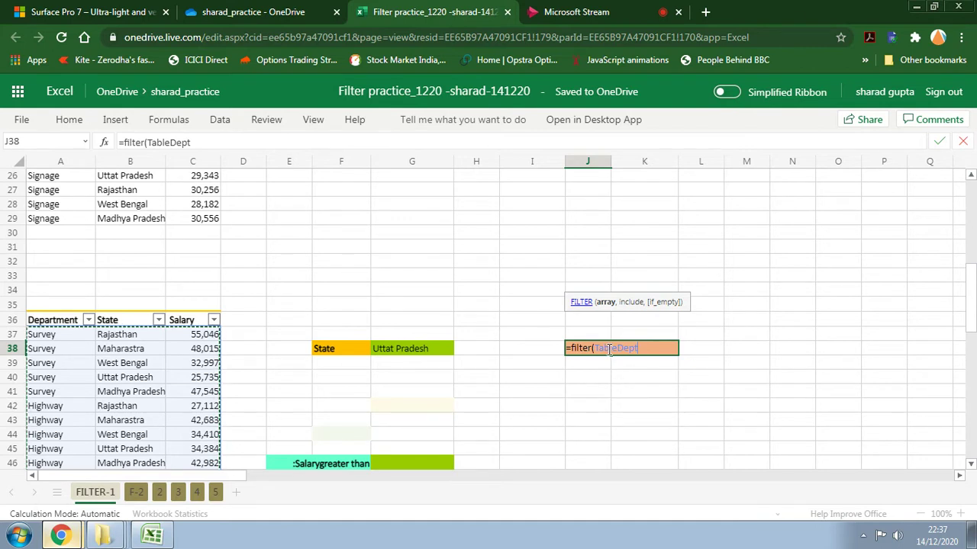
text(,)
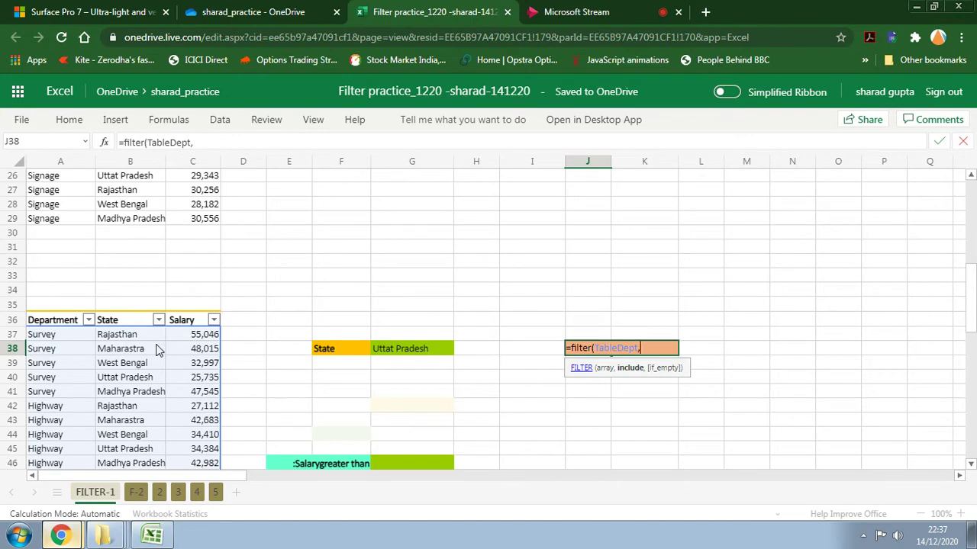
drag(136, 341, 221, 347)
scroll(273, 361, up, 10)
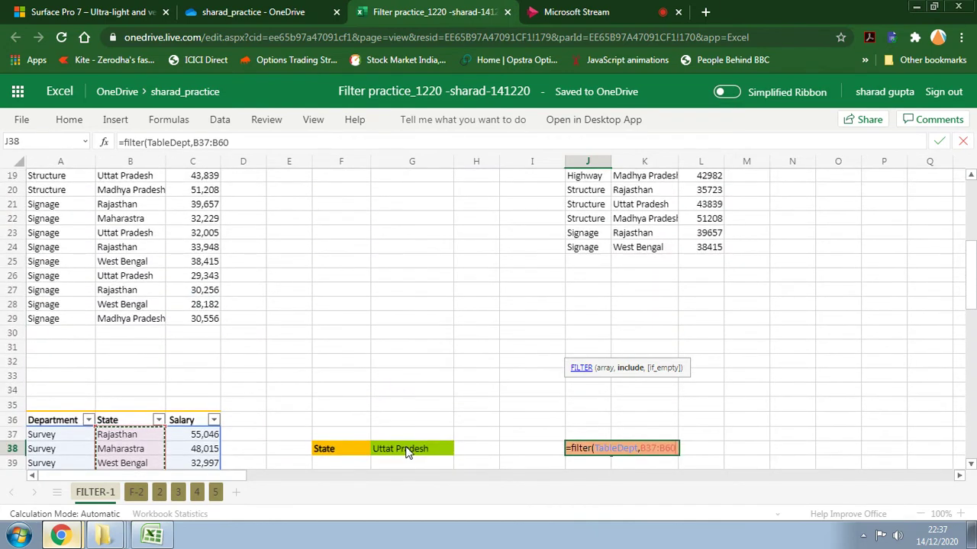
text(=)
click(409, 453)
text(,"N)
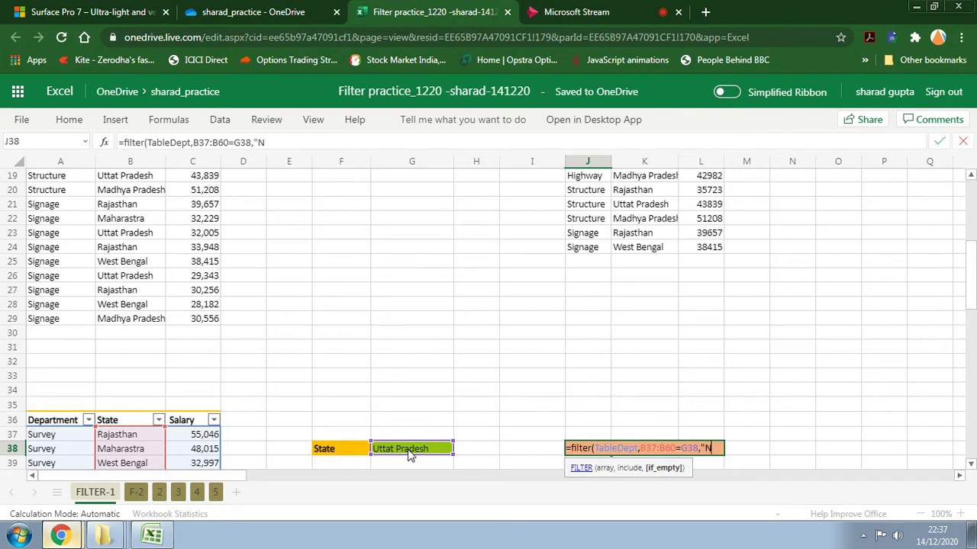
text(one")
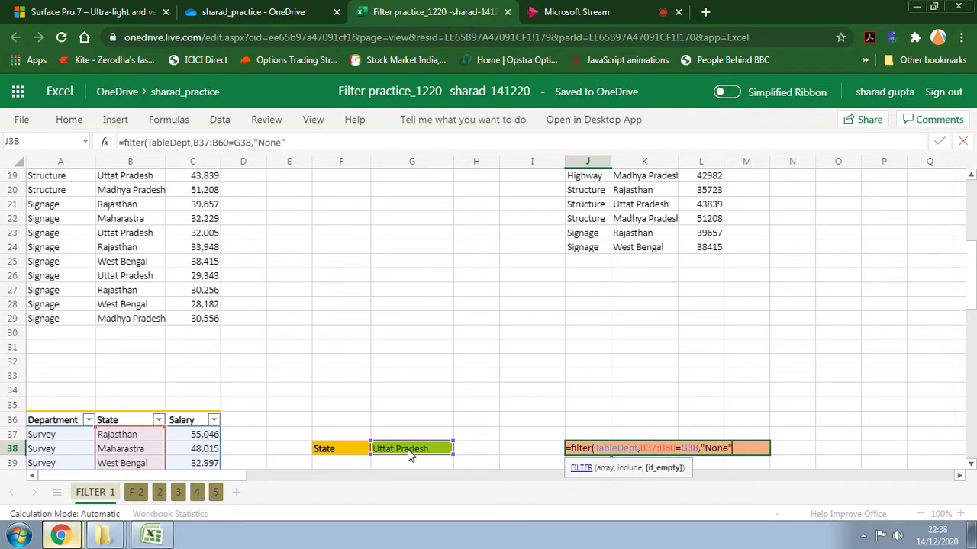
text())
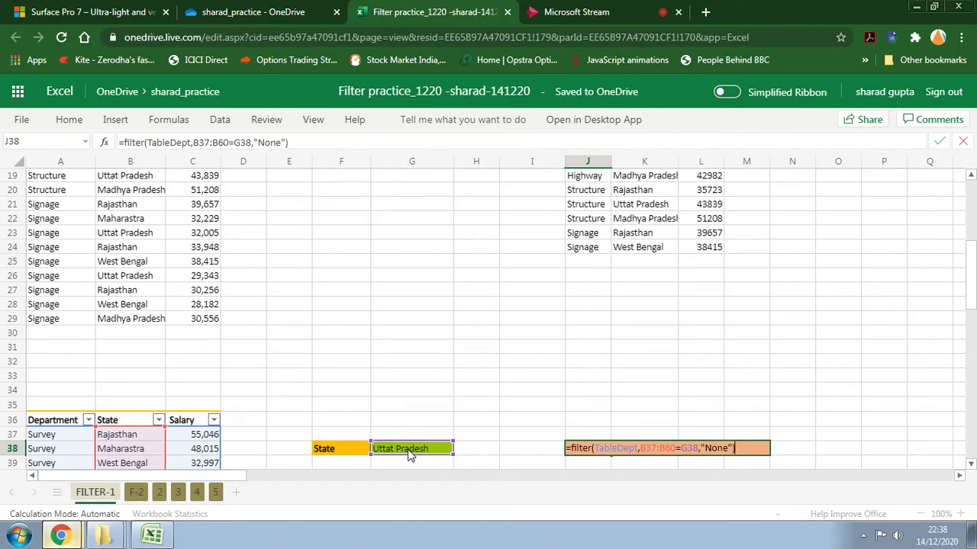
key(Return)
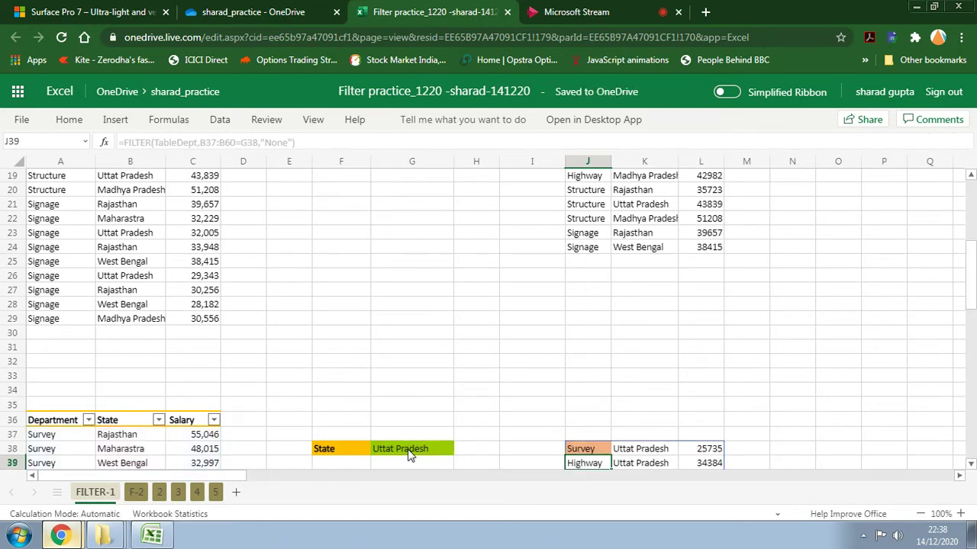
Check the records spilled from J38 against the state selected in G38.
scroll(409, 454, down, 3)
scroll(312, 366, down, 3)
scroll(329, 375, up, 3)
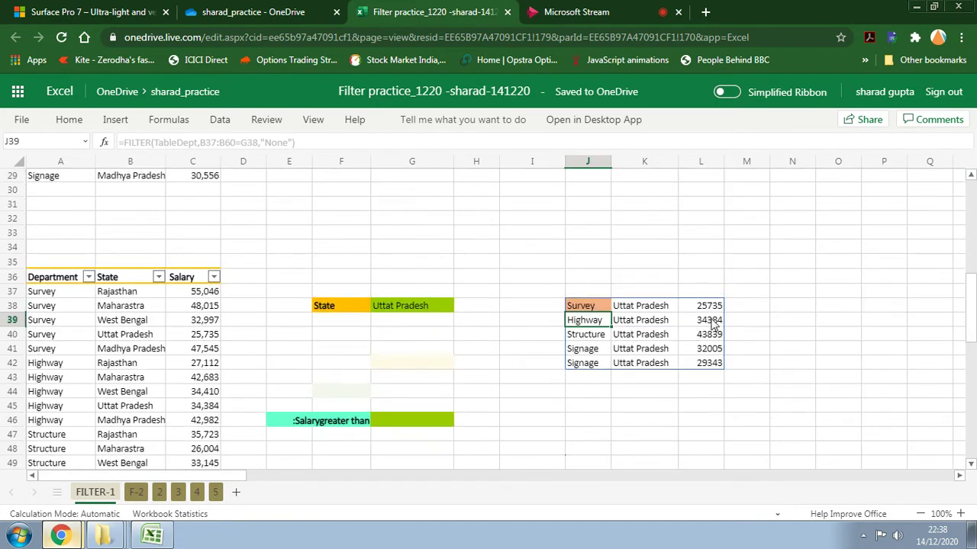
click(650, 320)
click(647, 334)
click(645, 348)
click(642, 363)
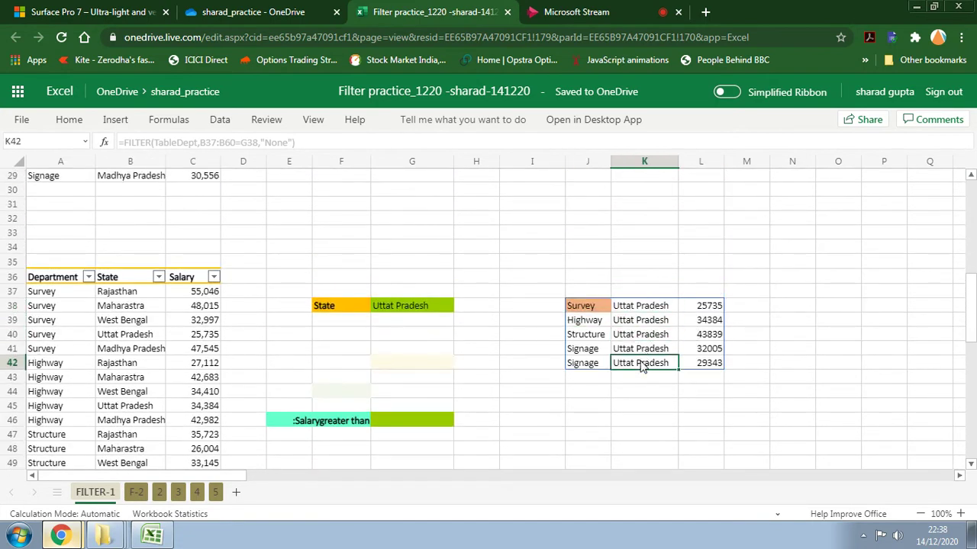
Add a record in row 61 below the table with Signage, Uttat Pradesh and 60000, and check the filtered results for it.
scroll(532, 382, down, 6)
click(66, 349)
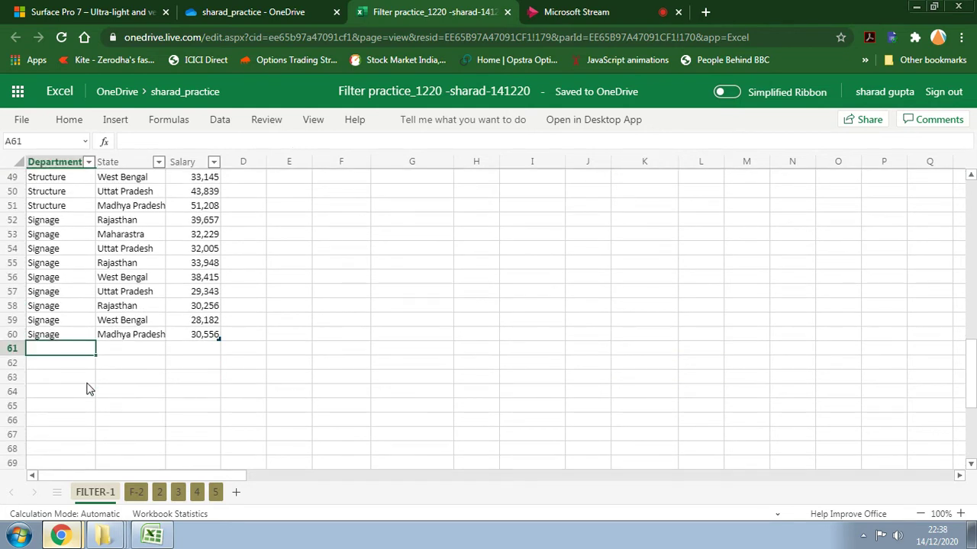
text(s)
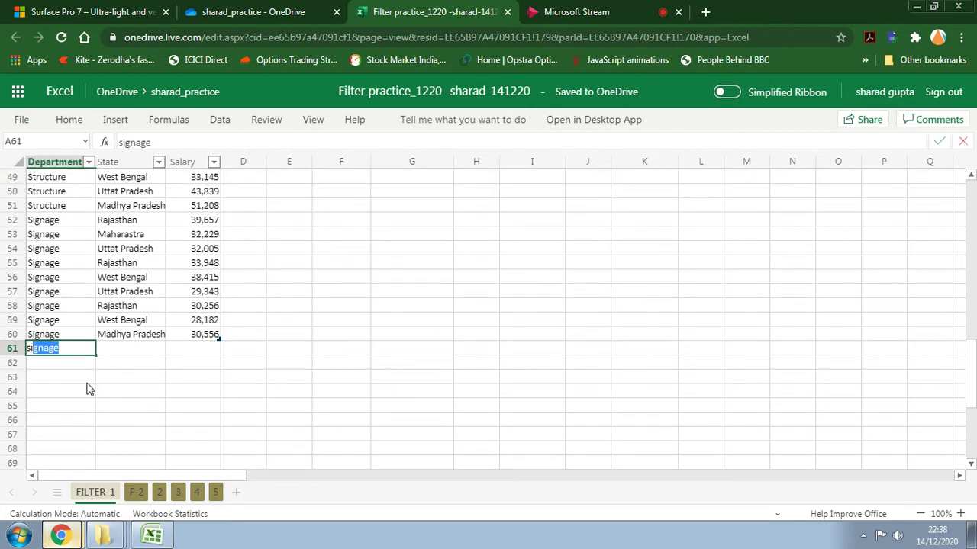
key(Tab)
text(u)
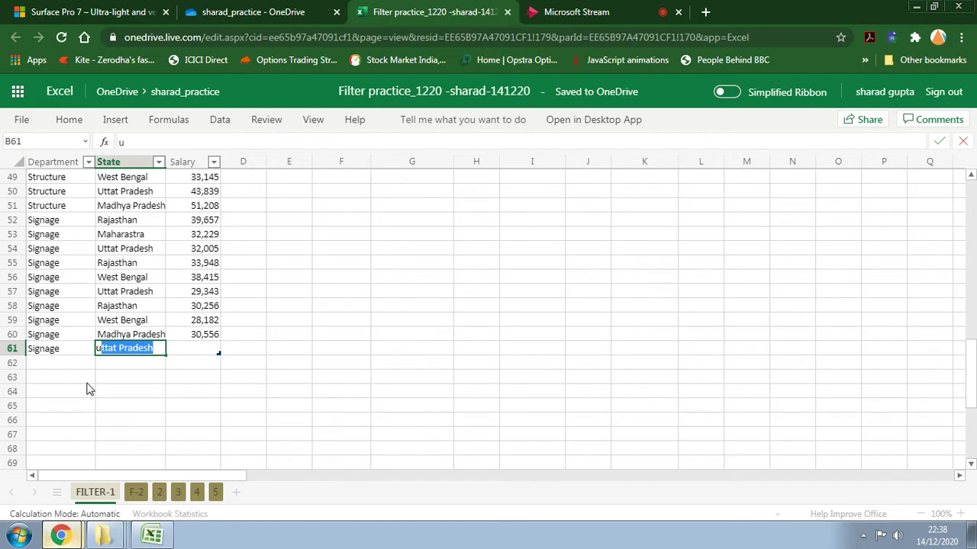
key(Tab)
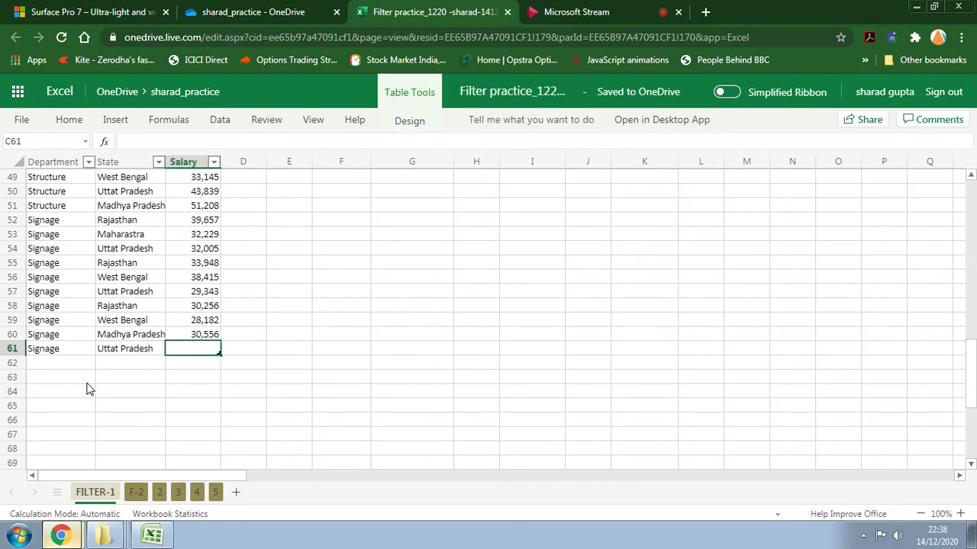
text(60000)
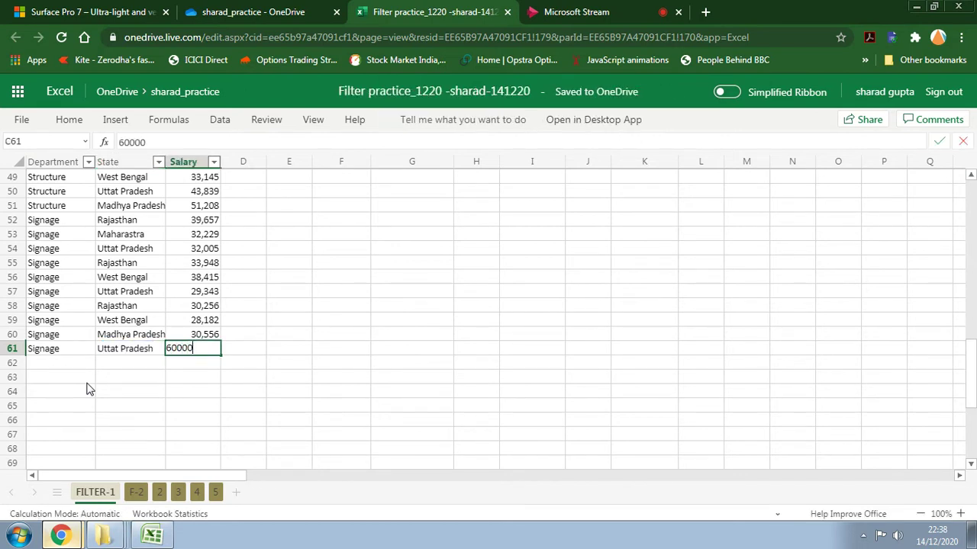
key(Return)
scroll(517, 355, up, 8)
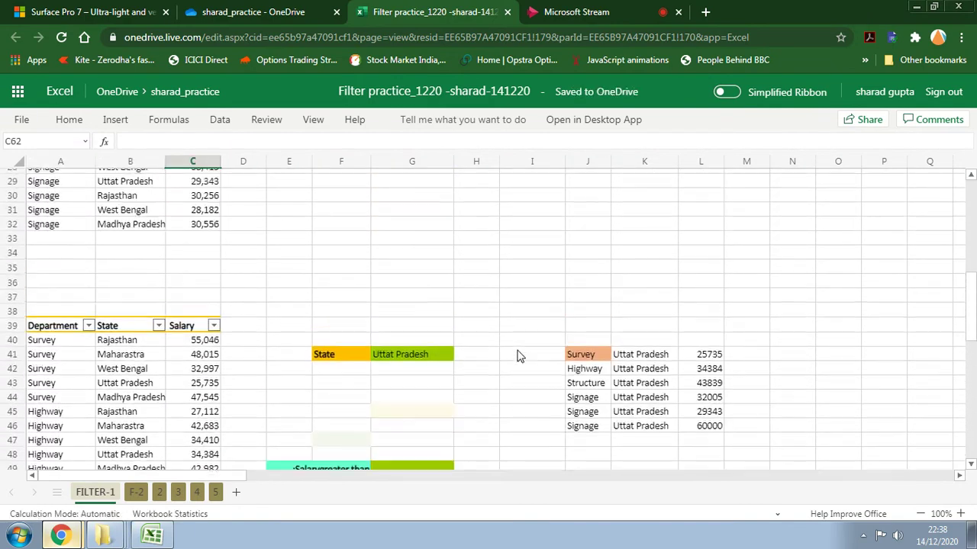
scroll(517, 355, down, 3)
click(568, 308)
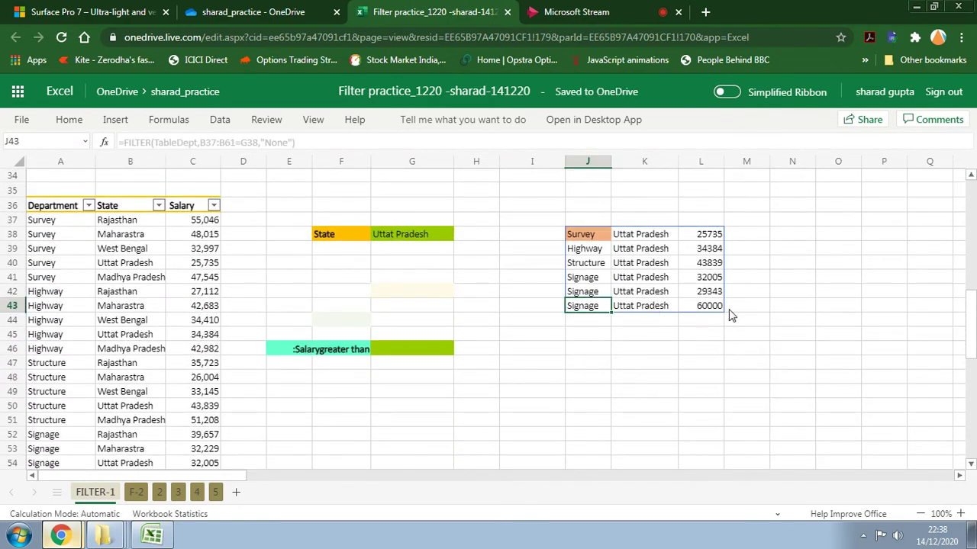
Add another record in row 62 with department tea, state Uttat Pradesh and salary 2000.
scroll(588, 335, down, 5)
click(48, 367)
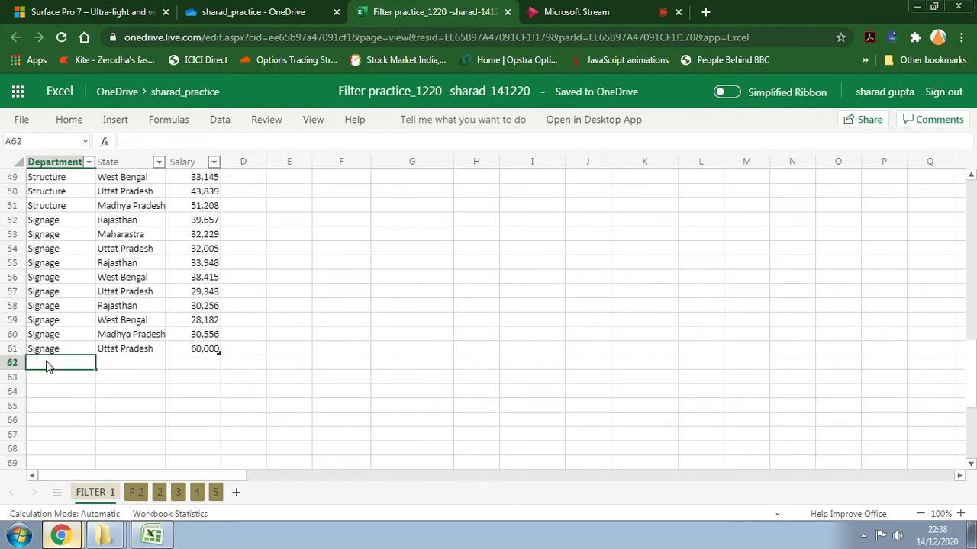
text(te)
key(Tab)
text(U)
key(Tab)
text(200)
key(Return)
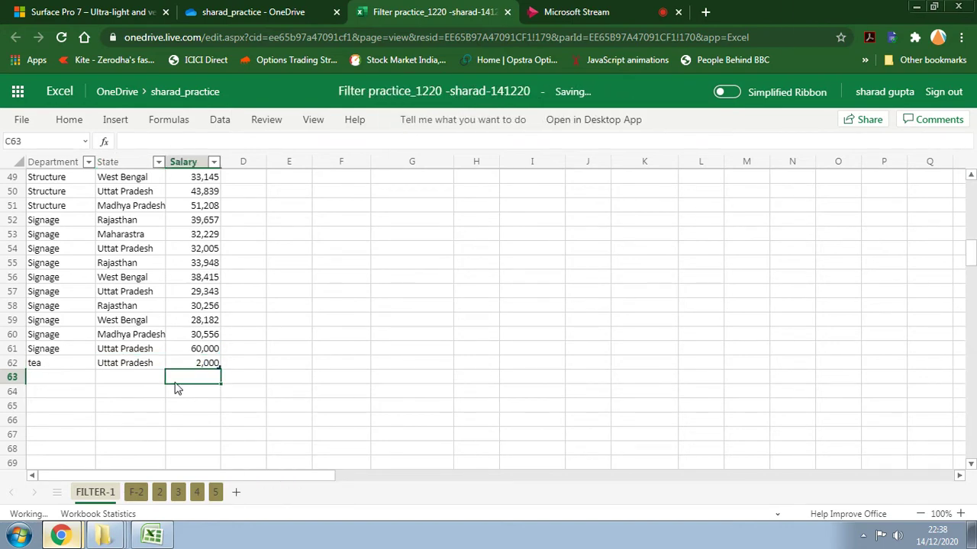
Compare the new tea record in row 62 with the filtered results below J38.
scroll(382, 381, up, 5)
click(598, 351)
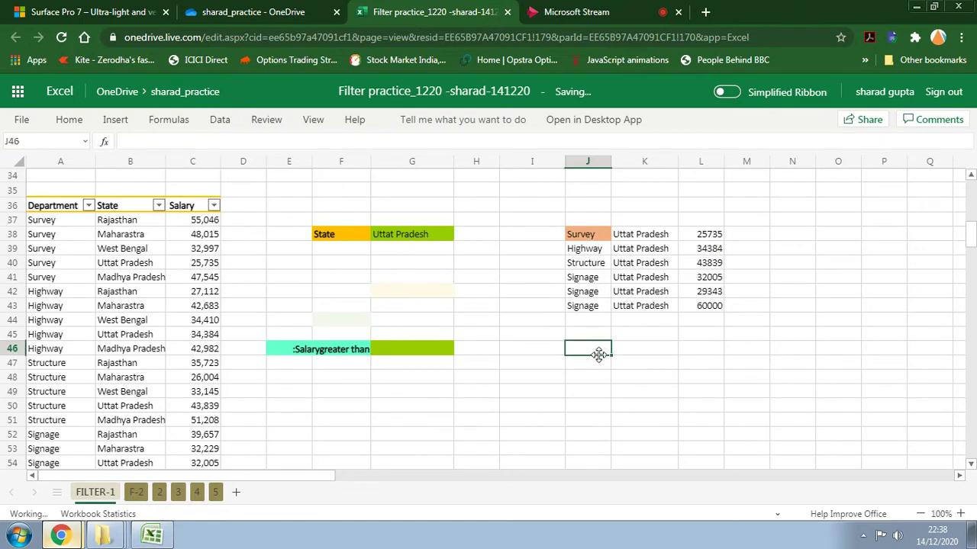
click(438, 276)
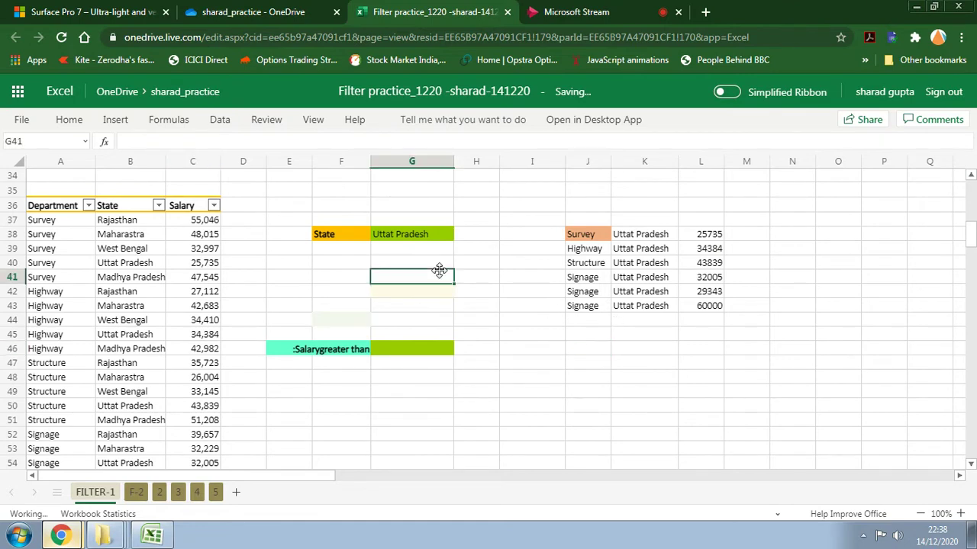
scroll(381, 305, down, 5)
click(127, 369)
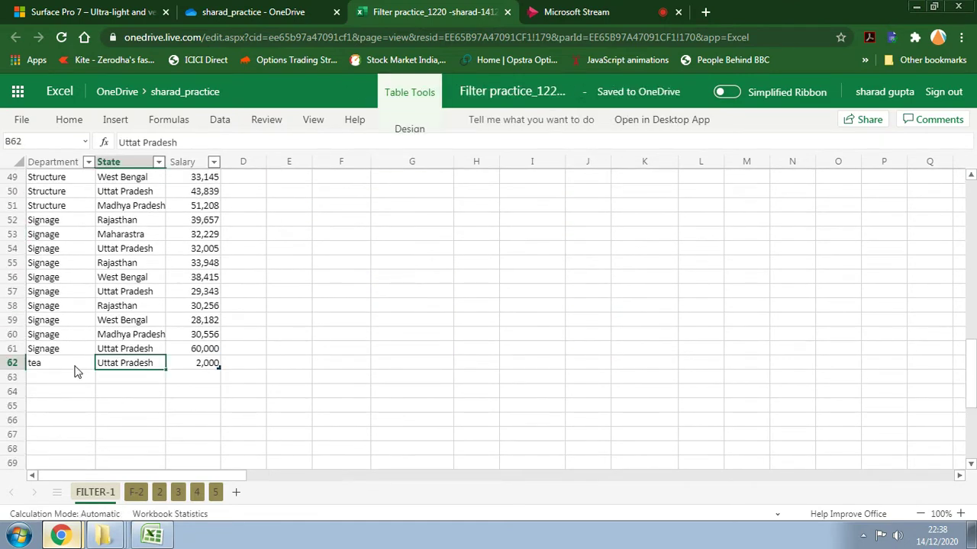
click(71, 368)
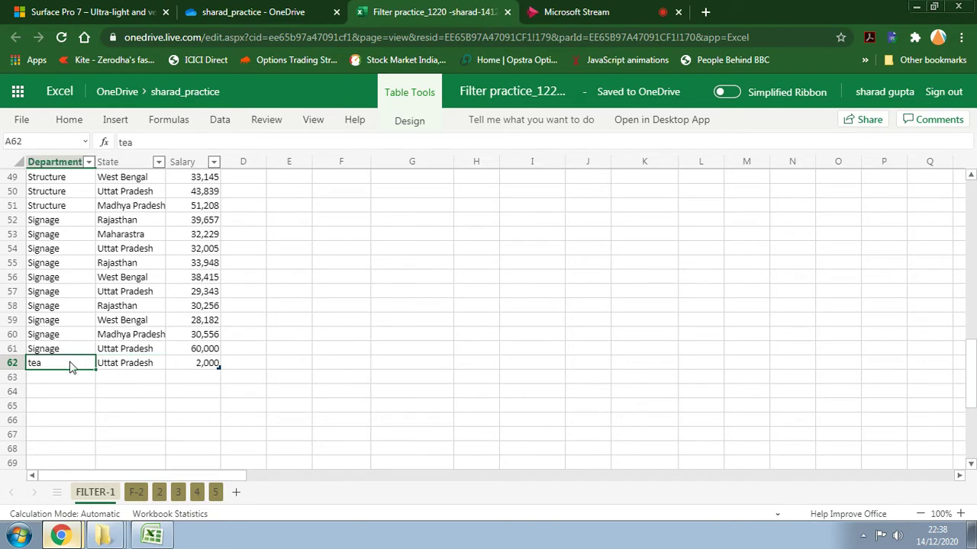
click(148, 371)
click(209, 371)
scroll(481, 383, up, 5)
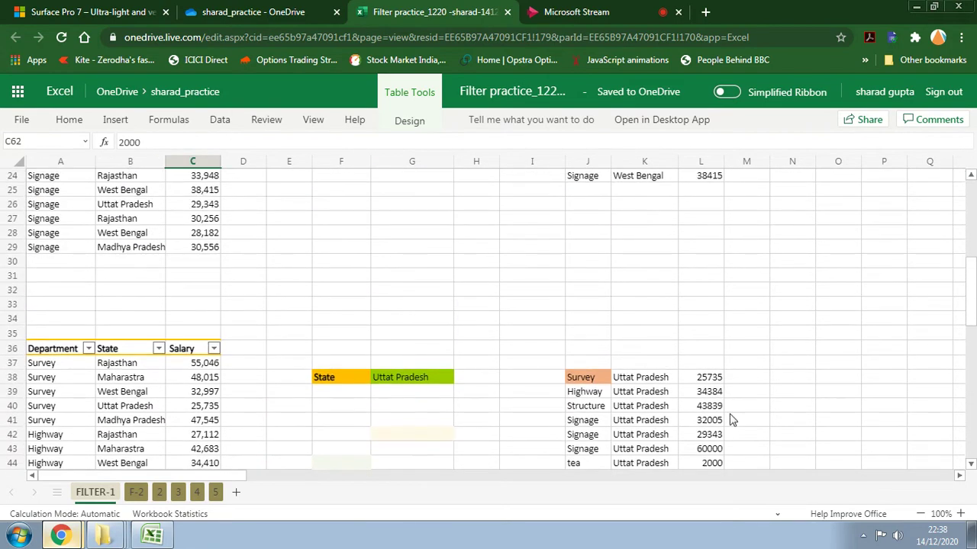
click(605, 321)
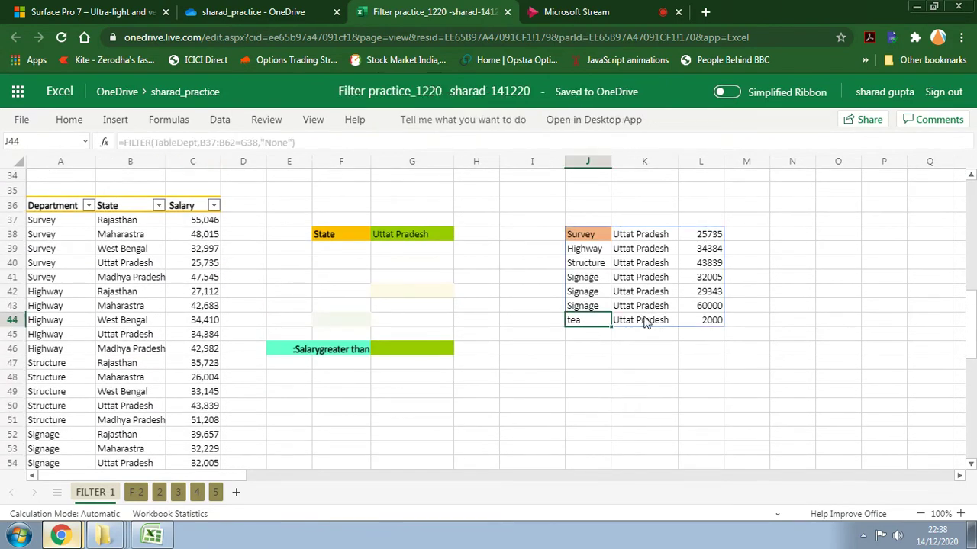
click(627, 379)
Add a record in row 30 below the upper data range with department Signage, state madhya Pradesh and salary 20000.
scroll(443, 385, down, 3)
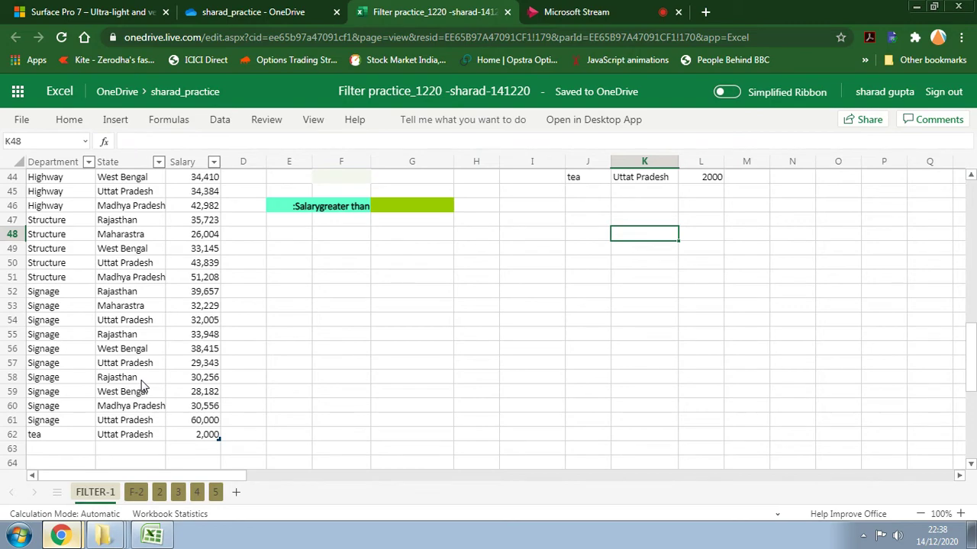
scroll(142, 386, up, 15)
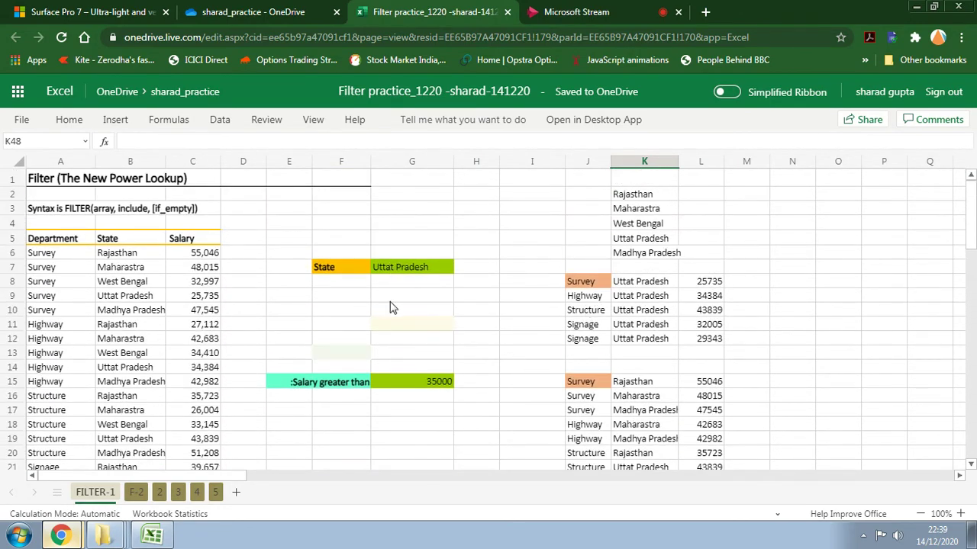
scroll(420, 373, down, 13)
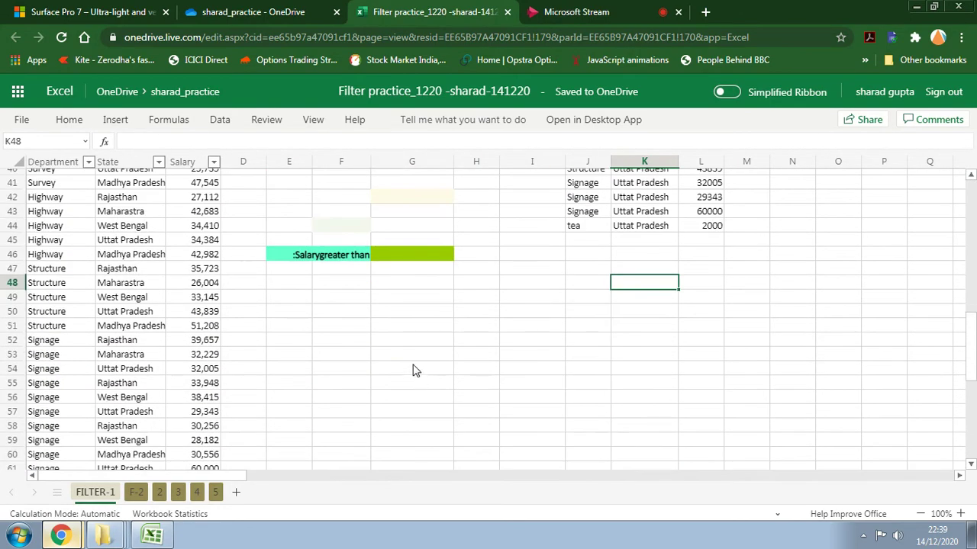
click(117, 289)
scroll(115, 296, up, 6)
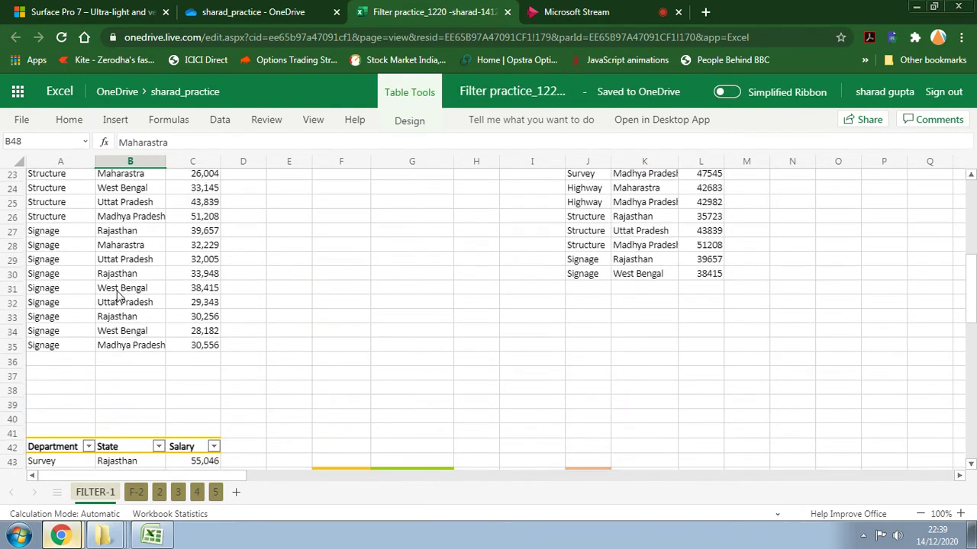
click(54, 386)
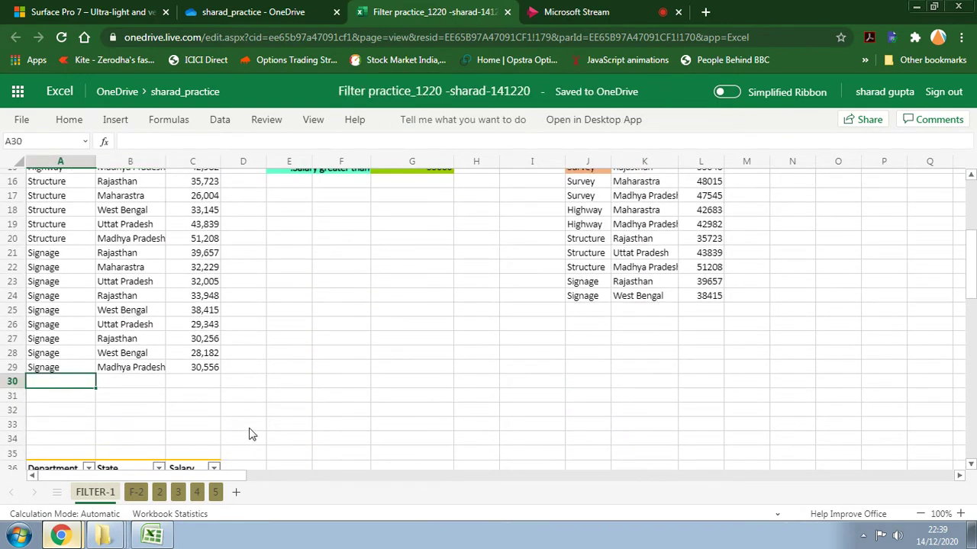
text(signage)
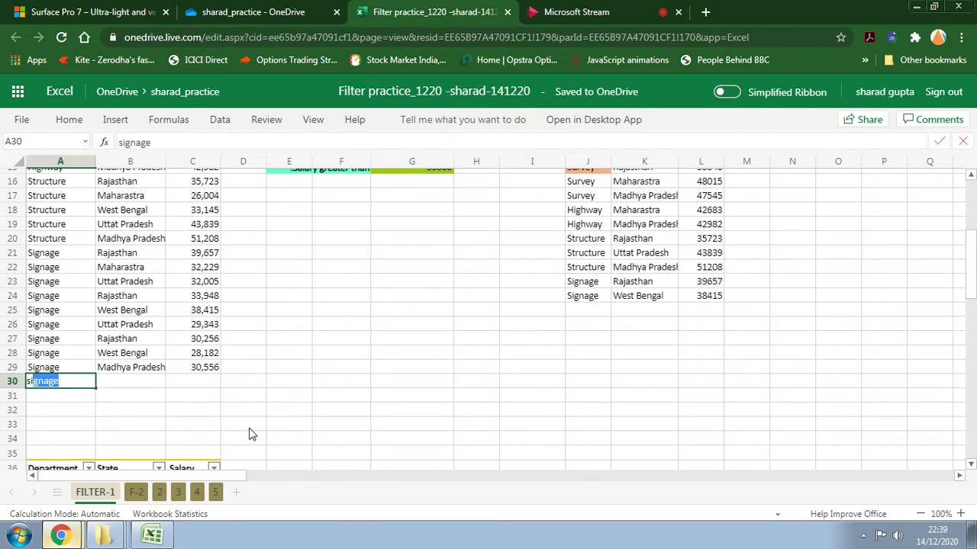
key(Tab)
text(ma)
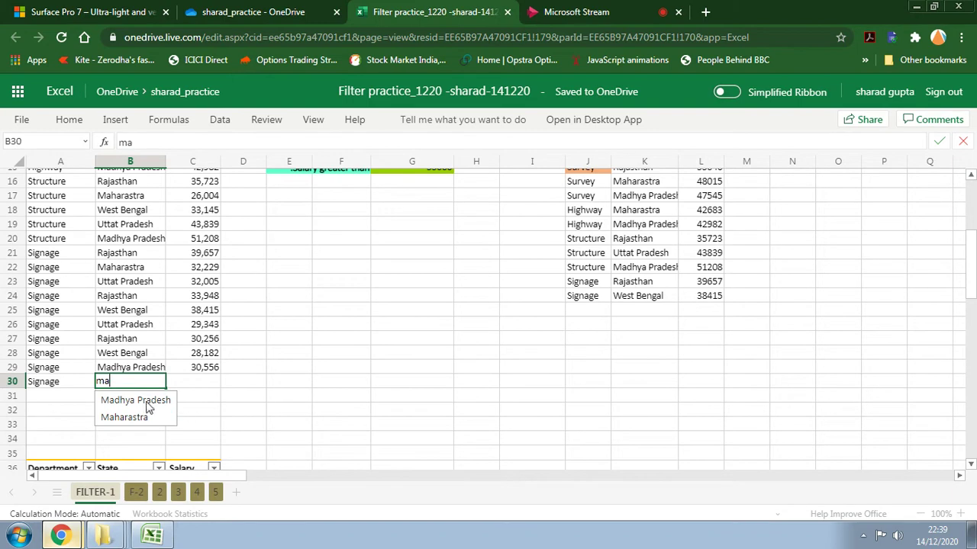
click(143, 405)
click(202, 385)
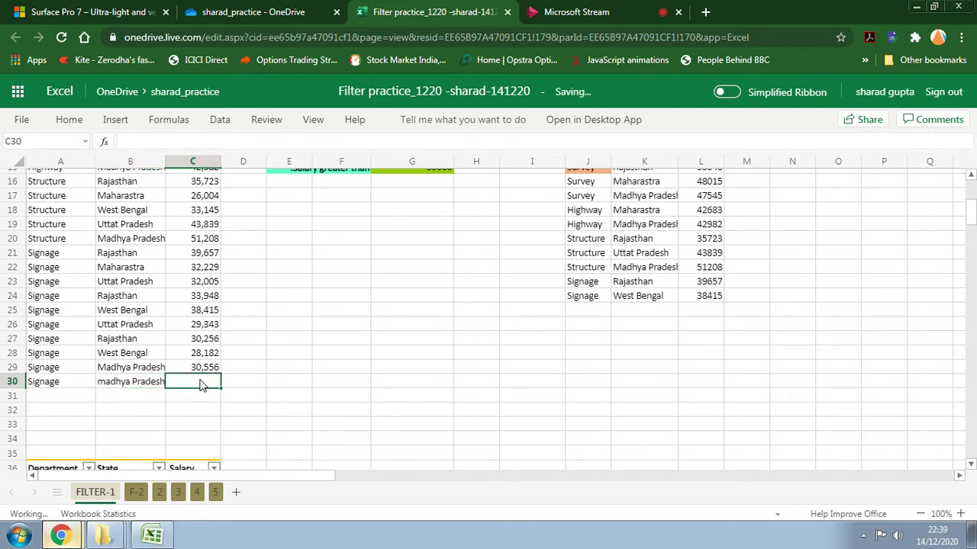
text(20000)
key(Return)
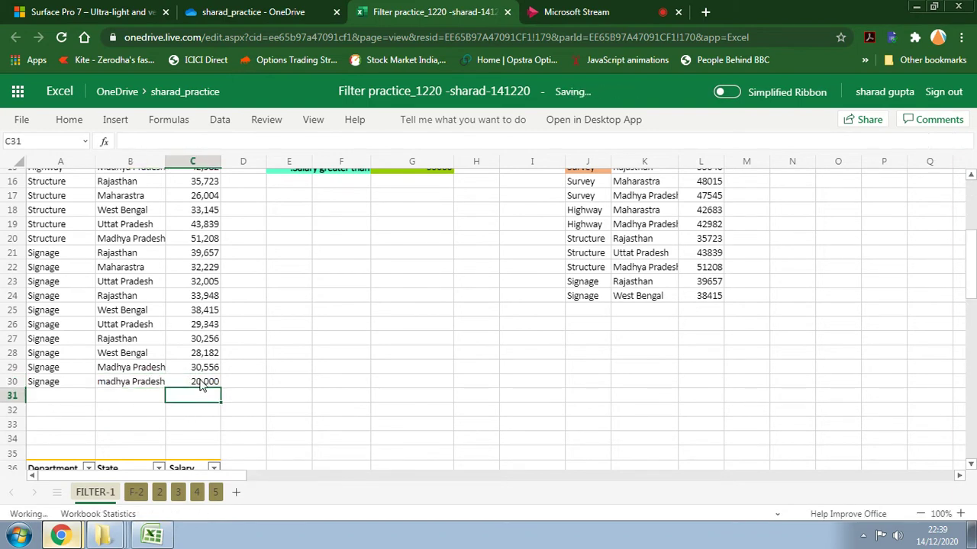
Set the state in G7 to Madhya Pradesh and check the filtered results from J8 for the new row 30 record.
scroll(374, 374, up, 5)
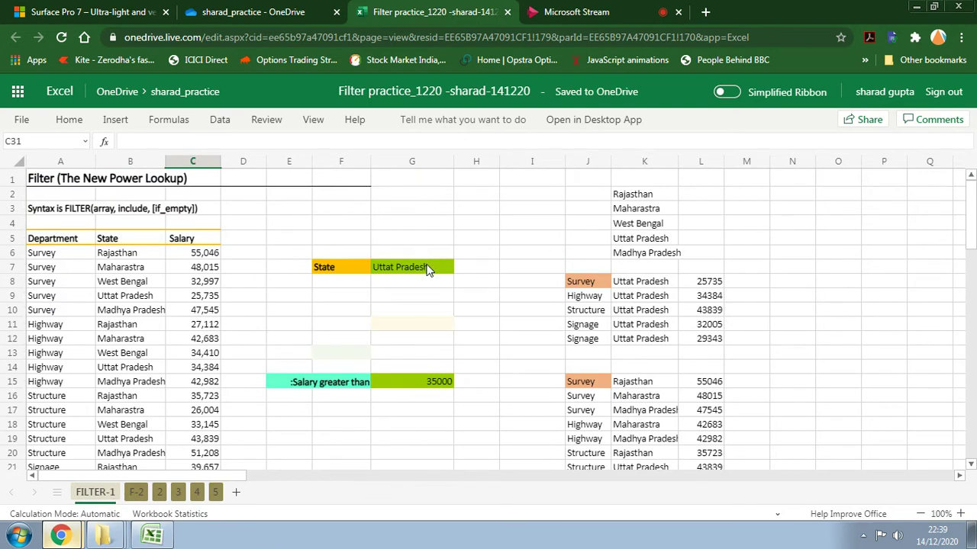
click(427, 269)
click(461, 267)
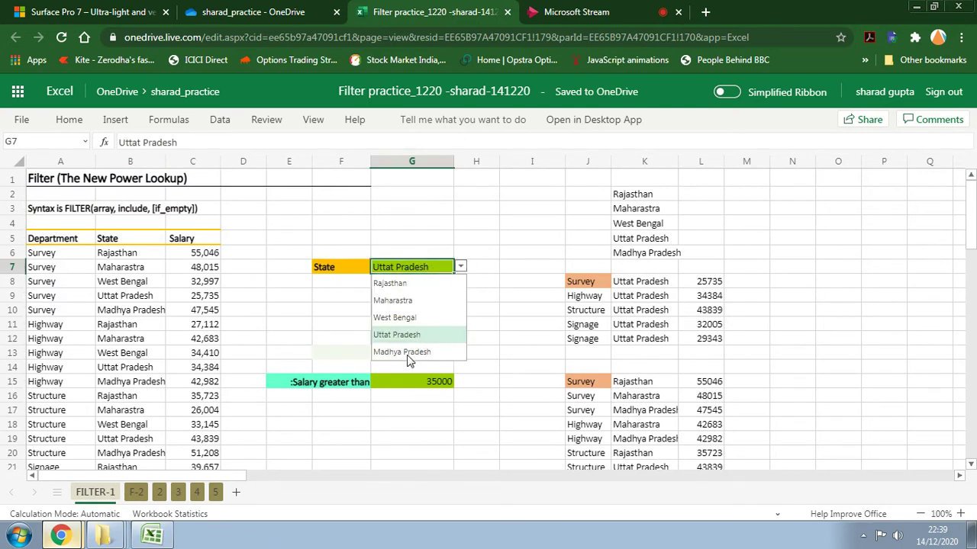
click(404, 353)
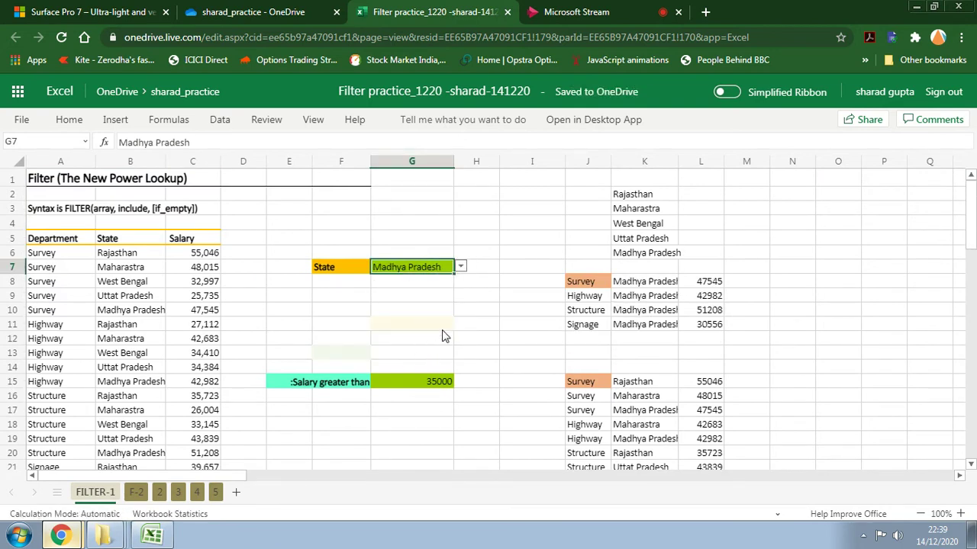
scroll(442, 335, down, 5)
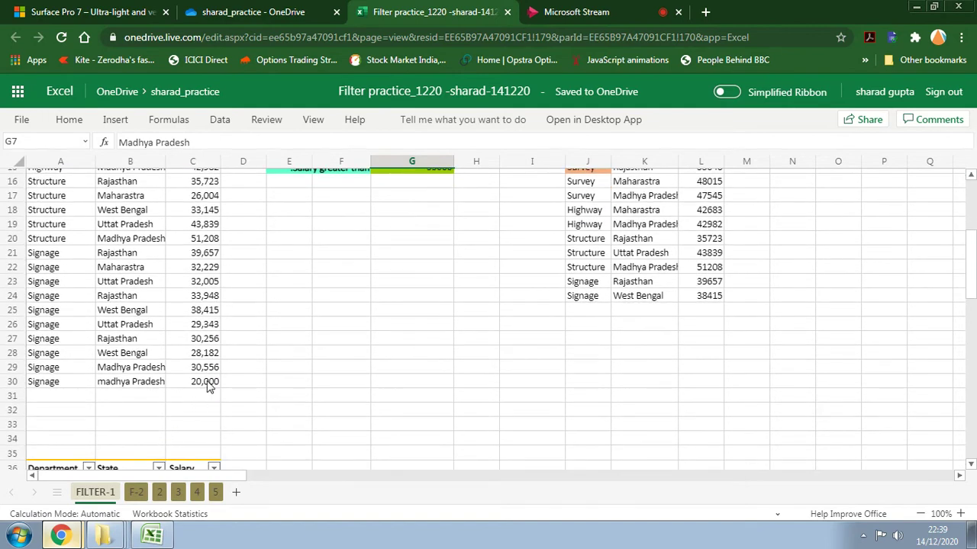
scroll(244, 390, up, 5)
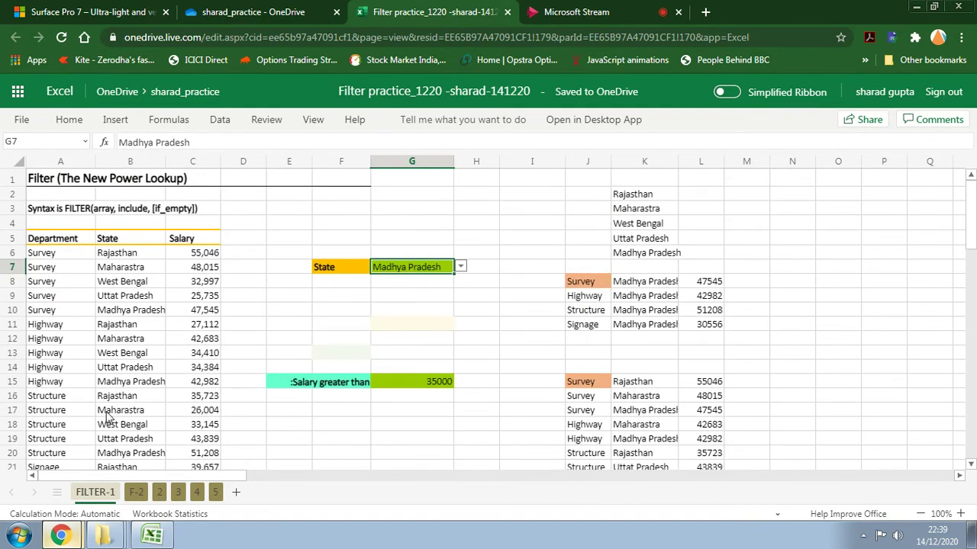
Convert the upper Department, State and Salary range starting at A5 into a table and check that it covers row 30.
click(131, 384)
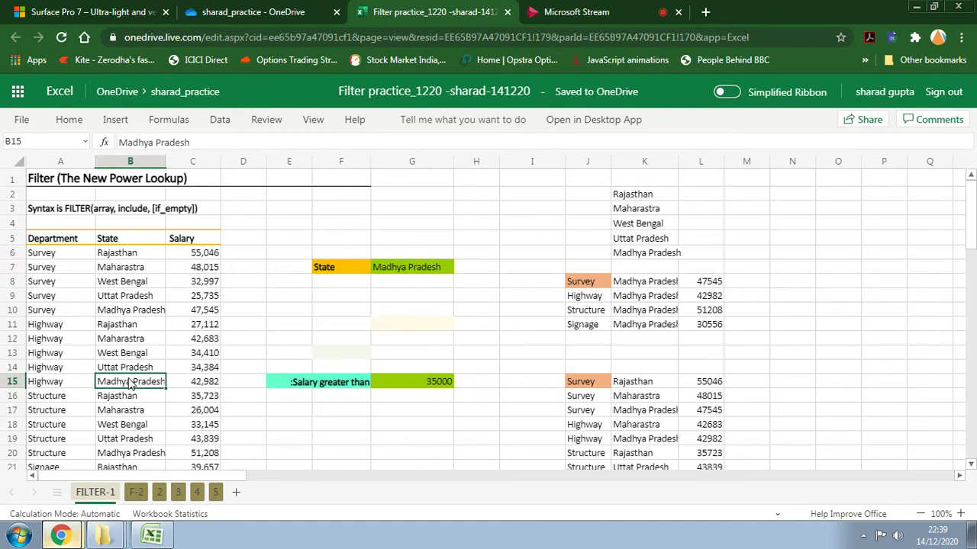
click(115, 120)
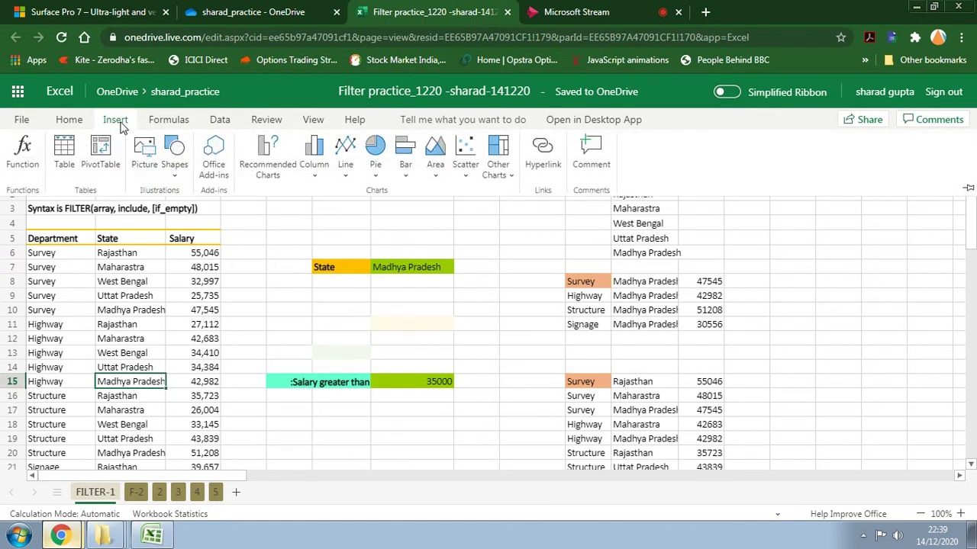
click(66, 157)
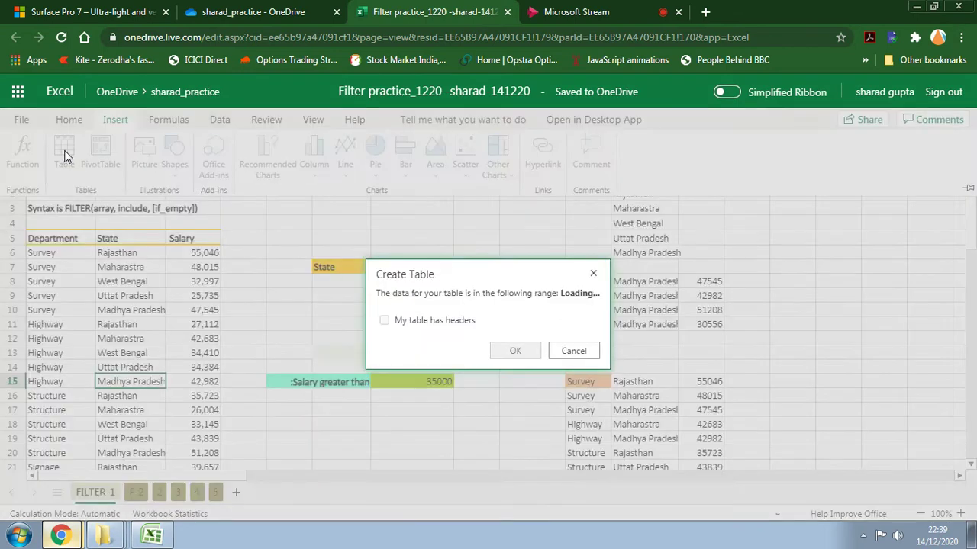
click(502, 352)
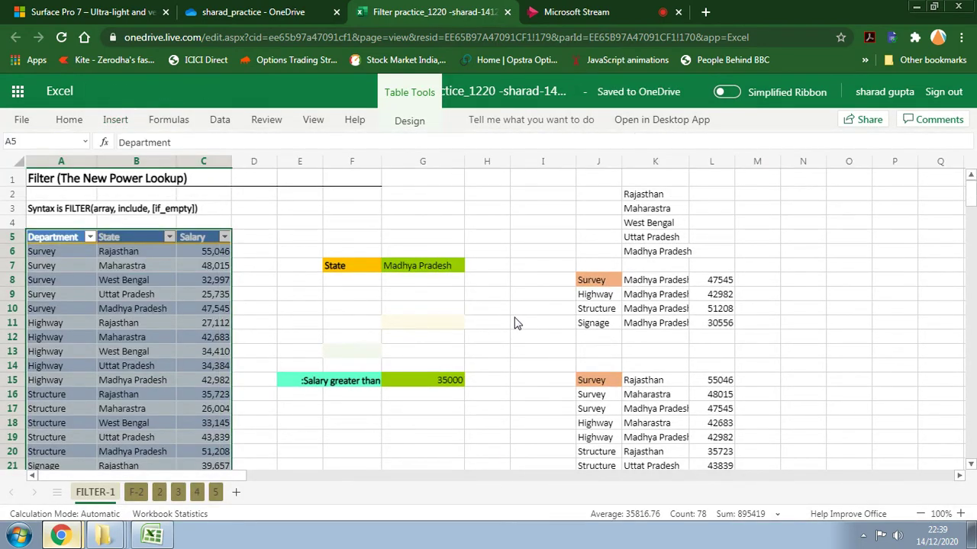
click(492, 323)
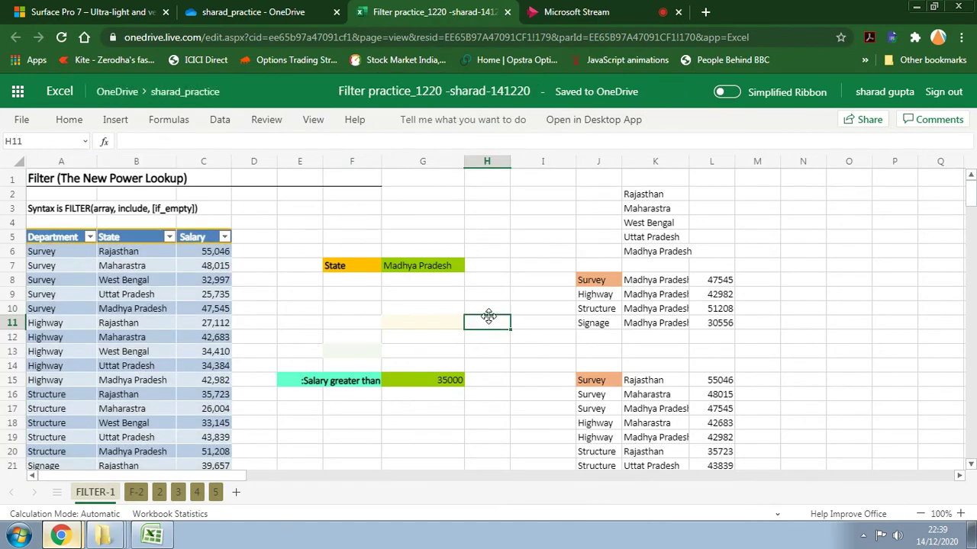
scroll(489, 316, down, 5)
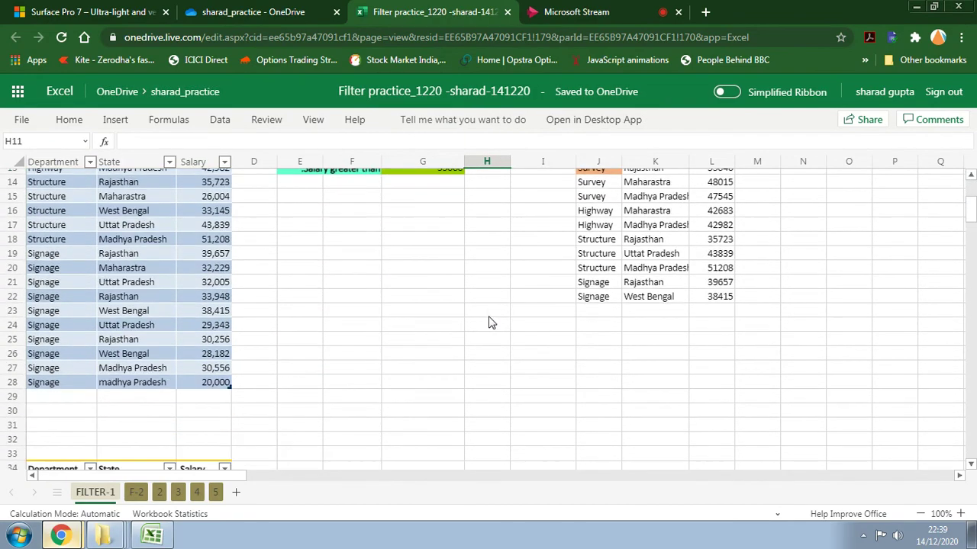
scroll(347, 371, up, 5)
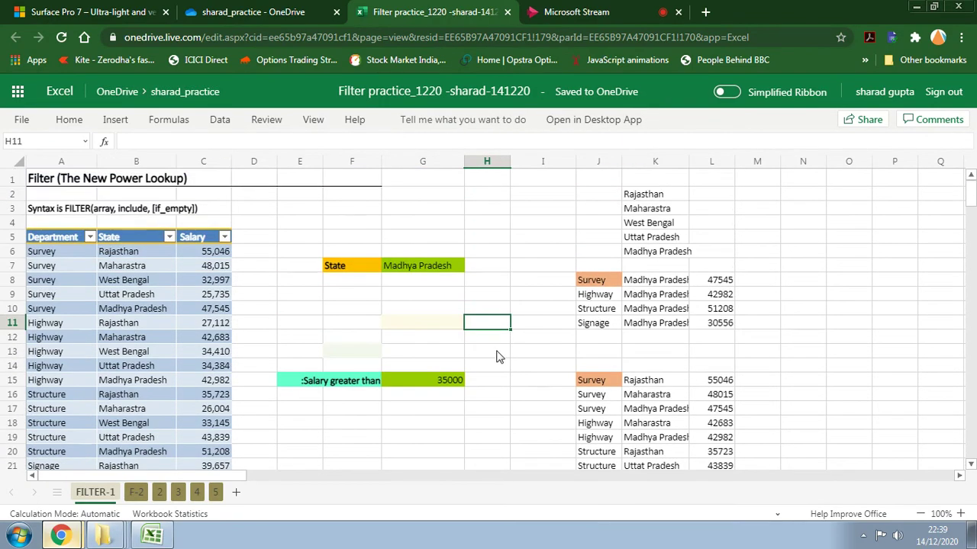
Start a record in row 31 directly below the new table with department dsdsf and state m.
scroll(322, 384, down, 5)
click(80, 398)
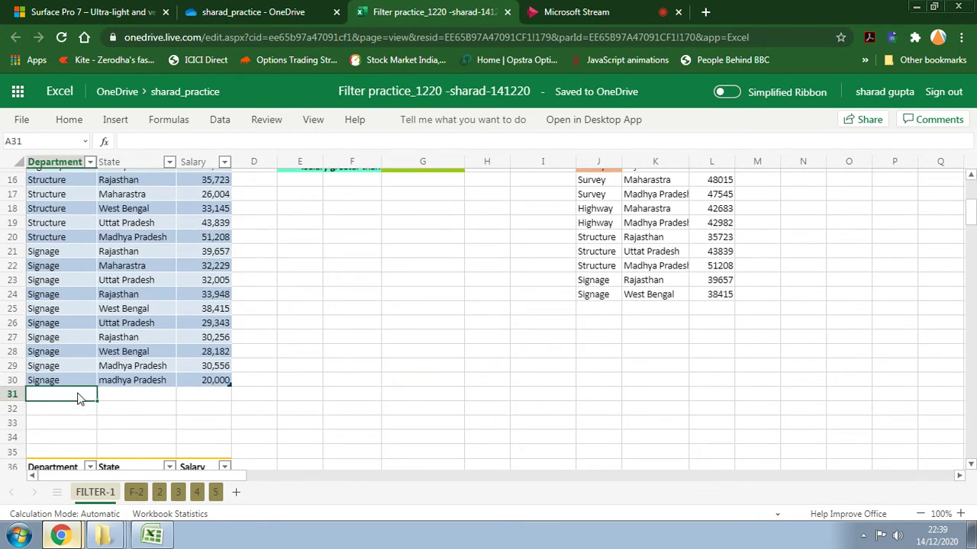
text(dsdsf)
click(145, 402)
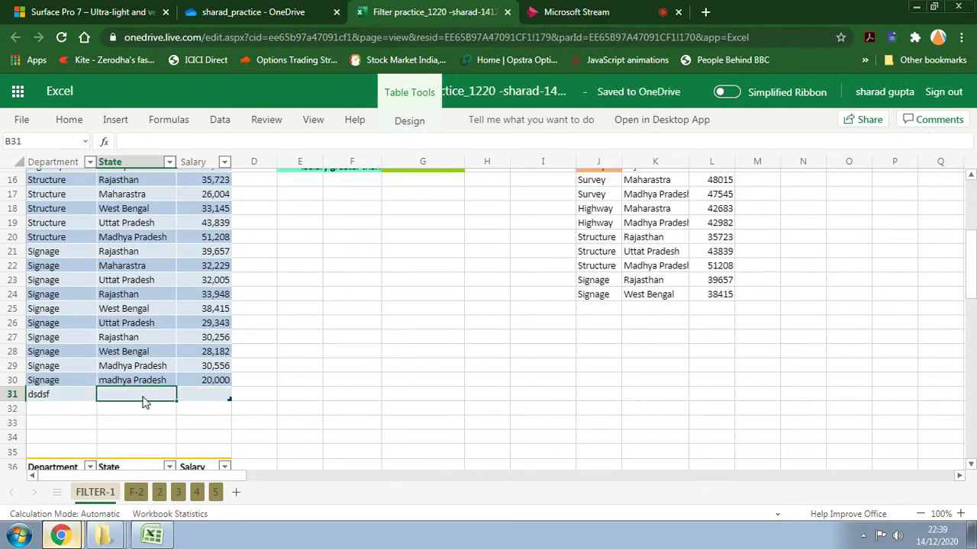
text(m)
click(211, 396)
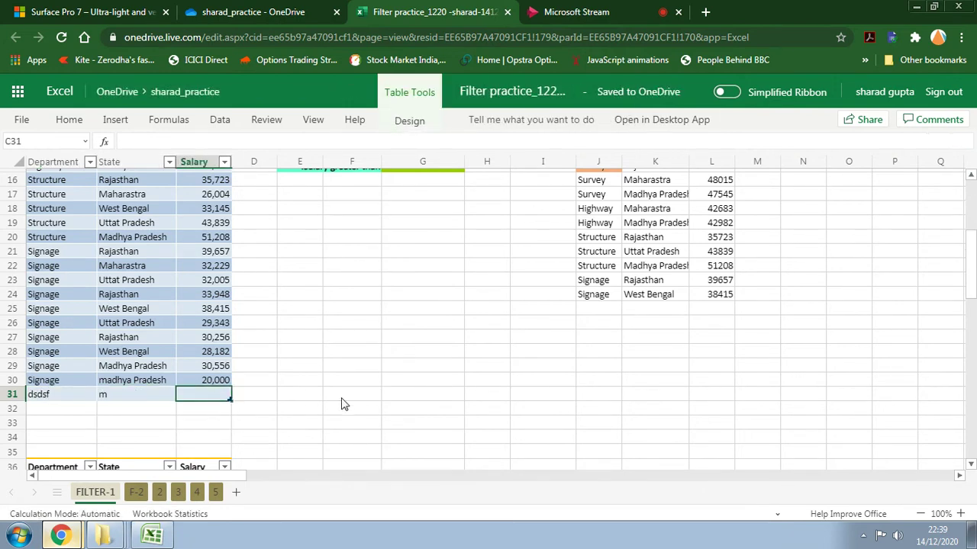
Copy Madhya Pradesh from B29 into the state cell of row 31 and enter 1000 as that record's salary.
click(146, 384)
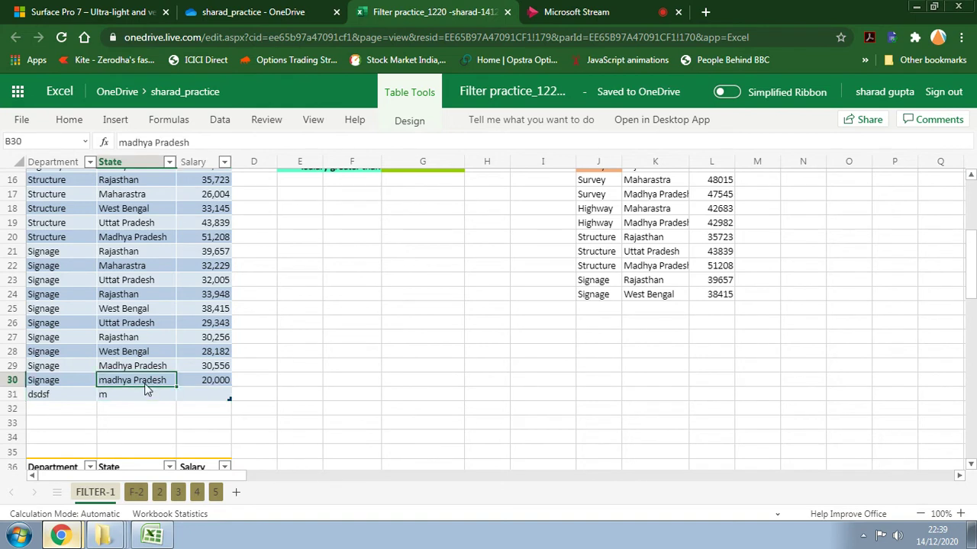
click(144, 368)
key(ctrl+c)
drag(140, 386, 132, 402)
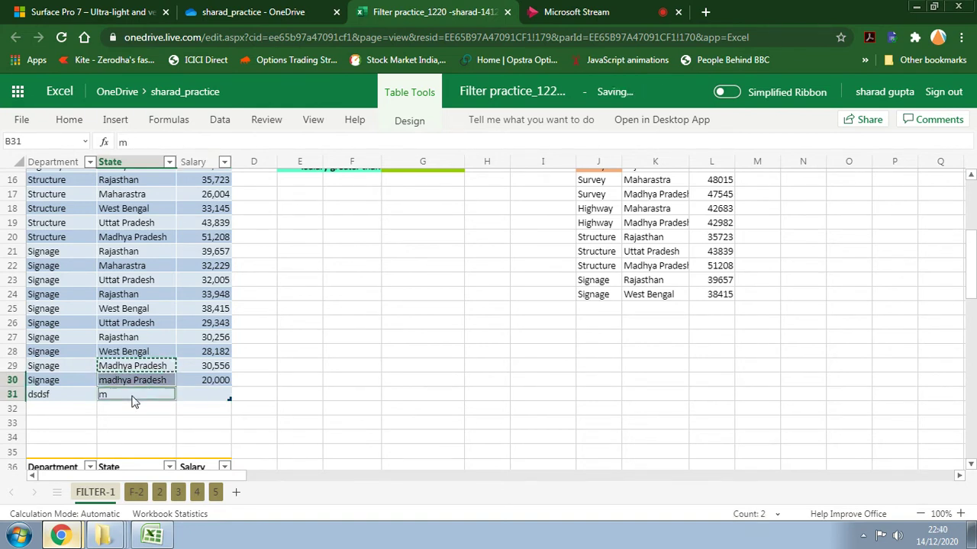
key(ctrl+v)
click(200, 400)
text(1000)
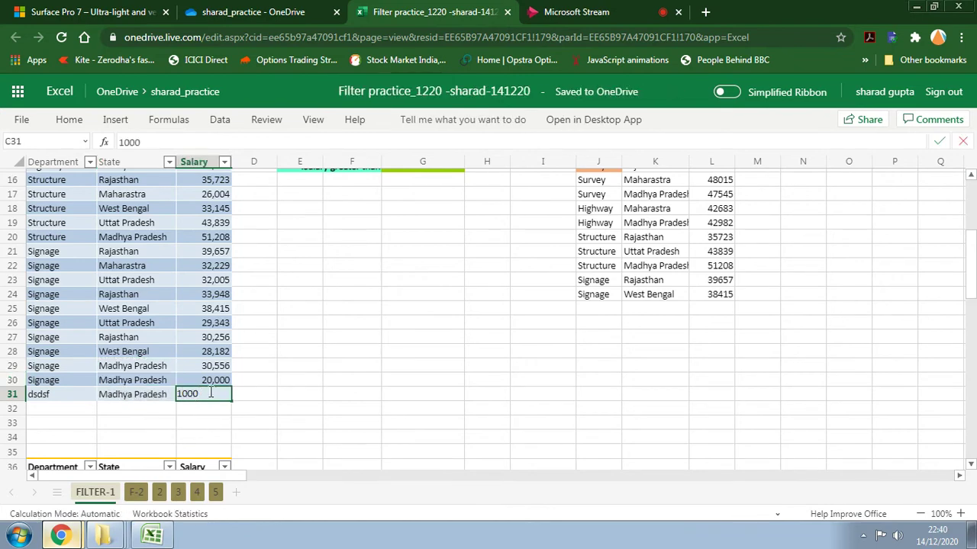
click(309, 382)
Set the state in G7 to West Bengal.
scroll(312, 385, up, 5)
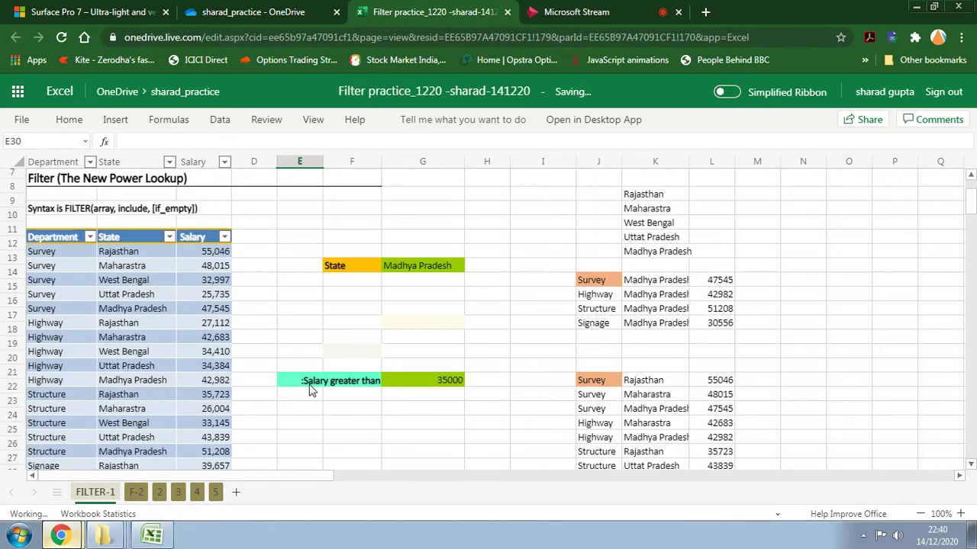
click(486, 312)
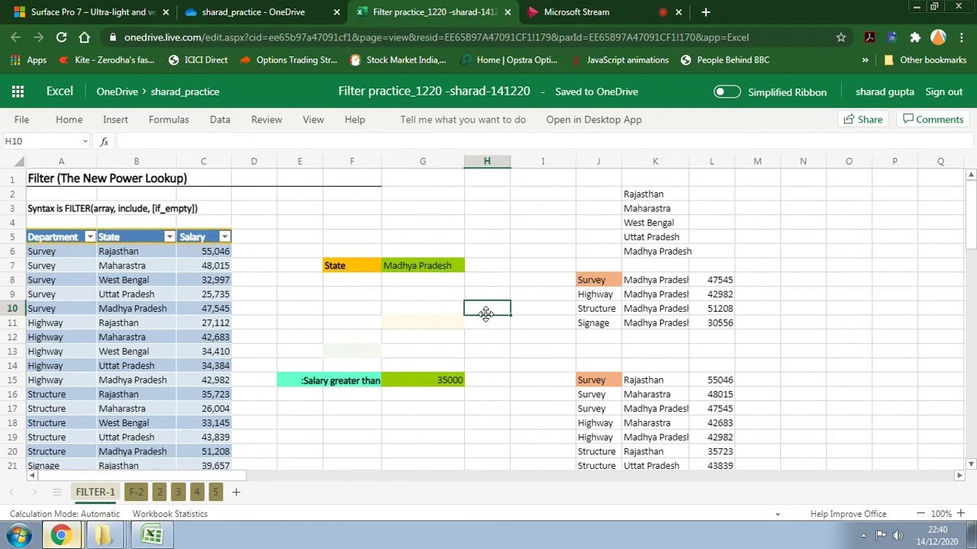
click(435, 271)
click(471, 265)
click(418, 320)
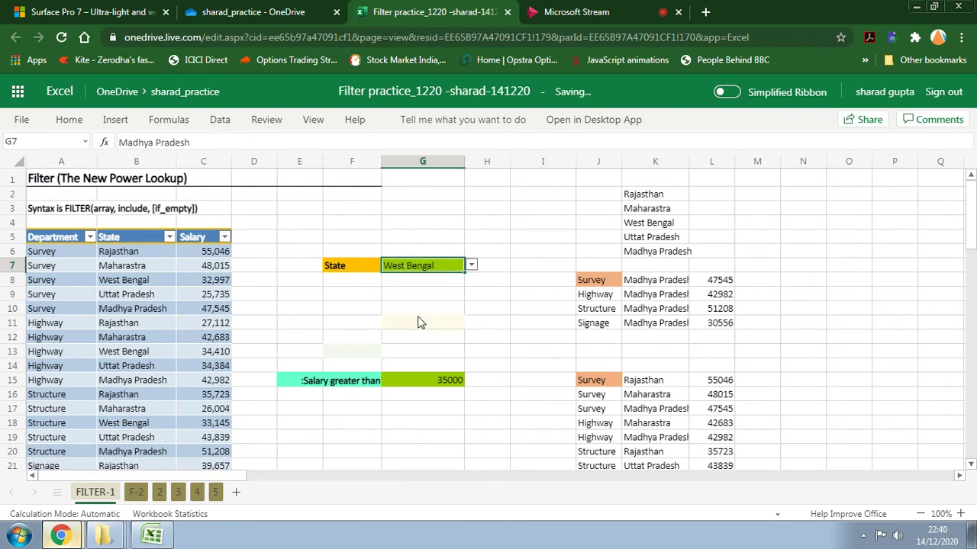
Set the state in G7 back to Madhya Pradesh and check the filtered results from J8 for the added records.
click(471, 267)
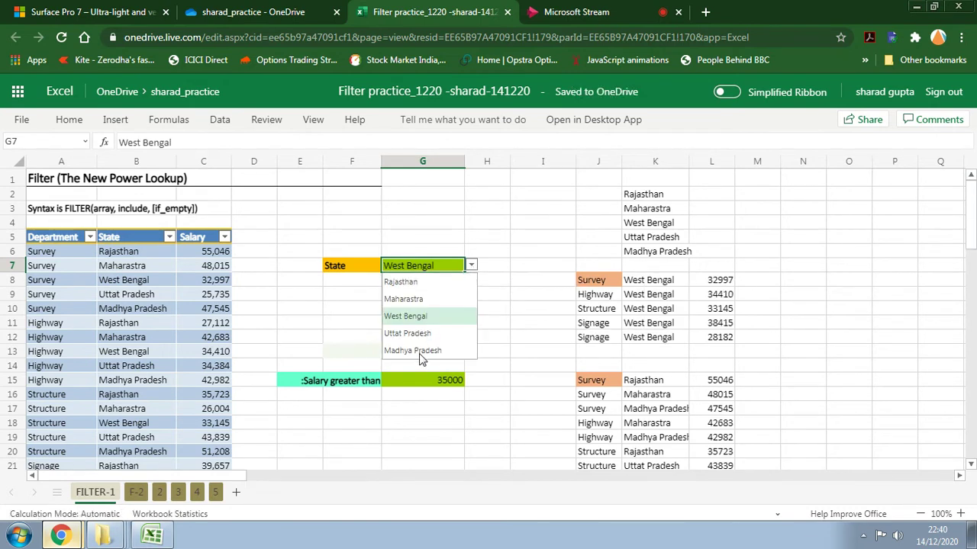
click(420, 351)
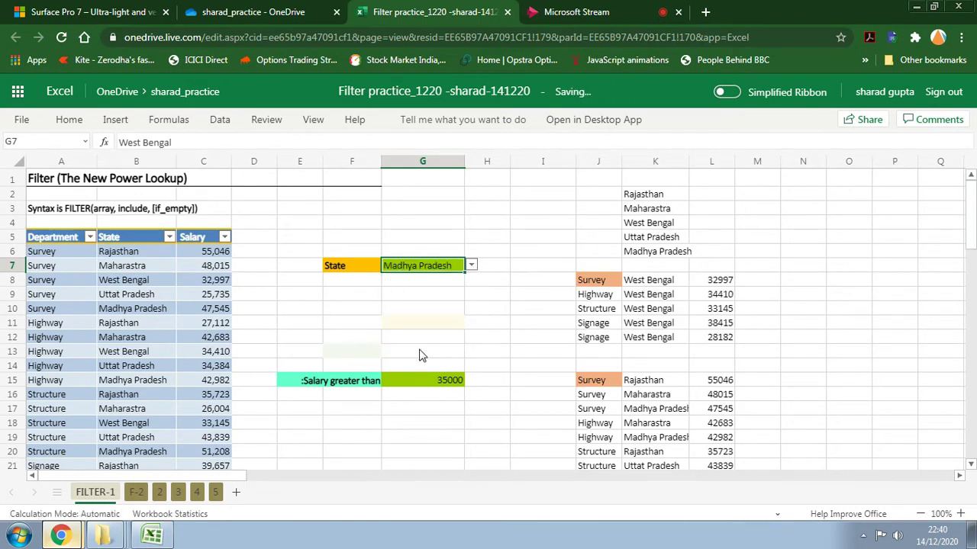
click(831, 353)
scroll(828, 358, down, 3)
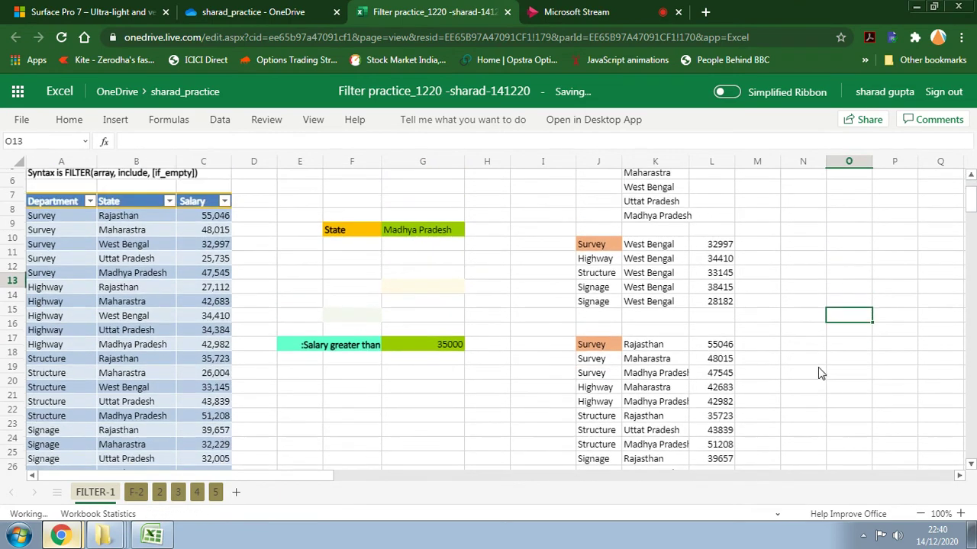
scroll(824, 351, up, 3)
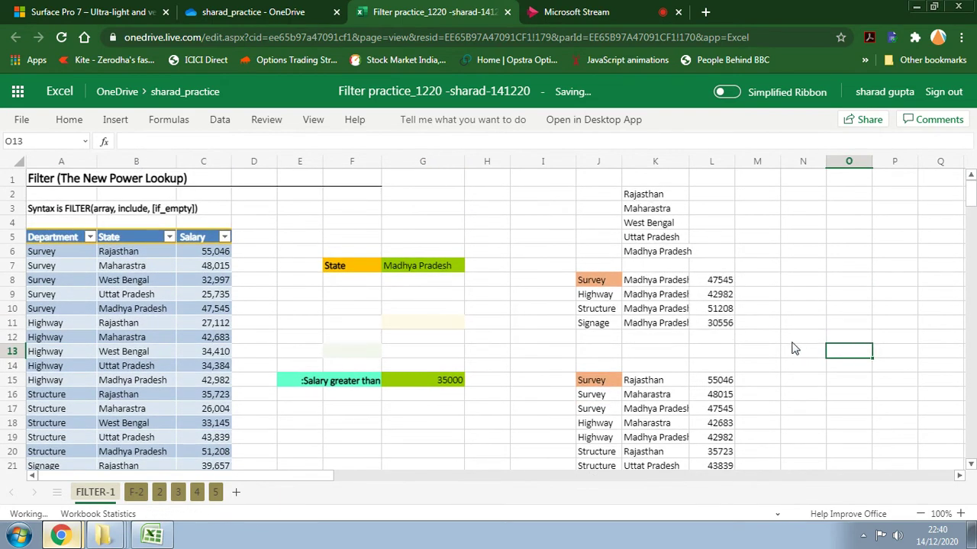
click(797, 346)
click(664, 353)
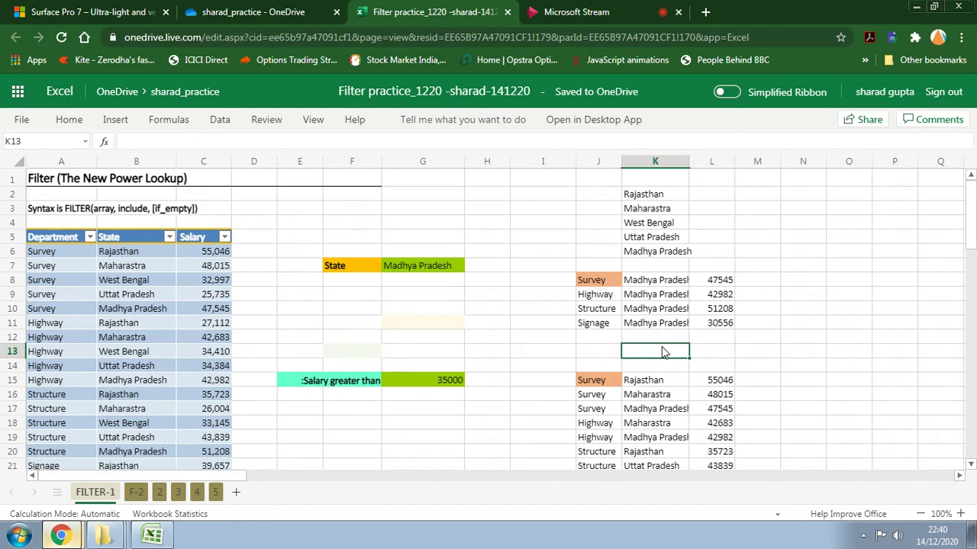
Delete the salary FILTER formula in J15 so its spilled results are cleared.
click(662, 328)
click(598, 384)
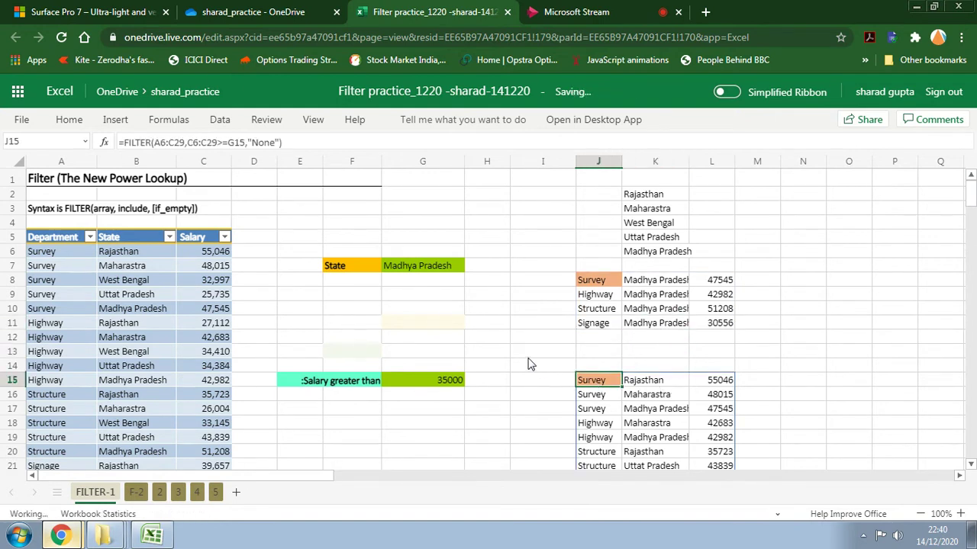
key(Delete)
click(721, 383)
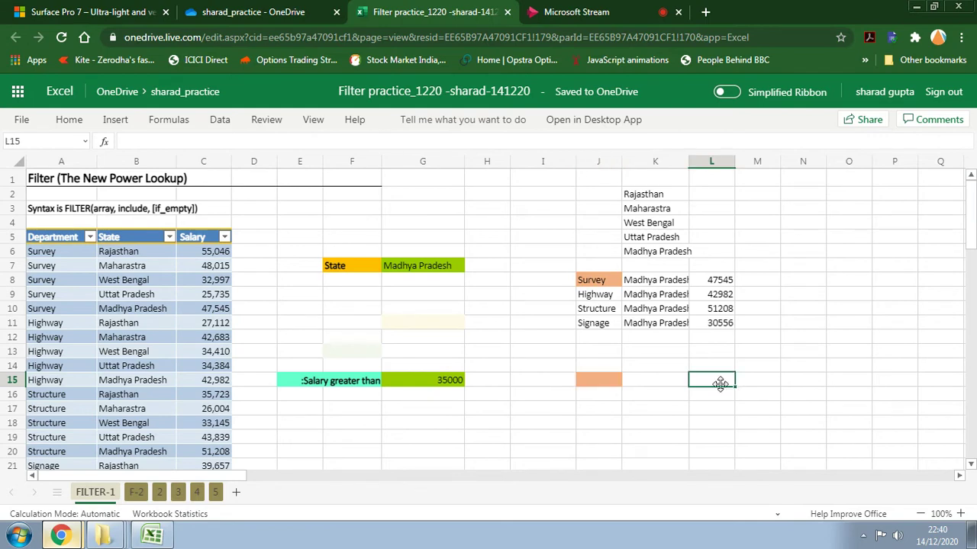
click(665, 326)
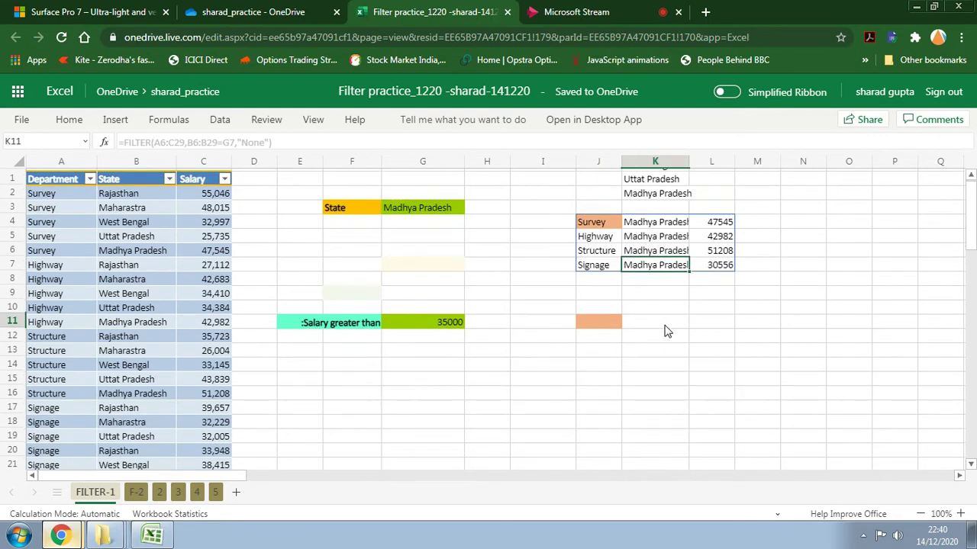
Look over the lower practice range from row 36, its filtered state results and the salary criterion cell G46.
scroll(664, 332, down, 2)
scroll(664, 331, down, 6)
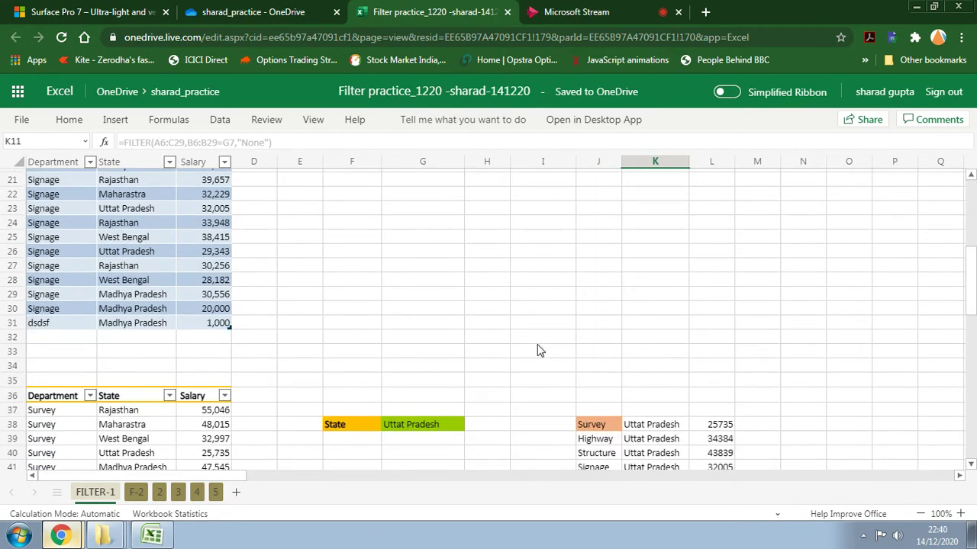
scroll(406, 405, down, 4)
scroll(244, 425, down, 2)
scroll(245, 425, up, 4)
scroll(238, 435, down, 5)
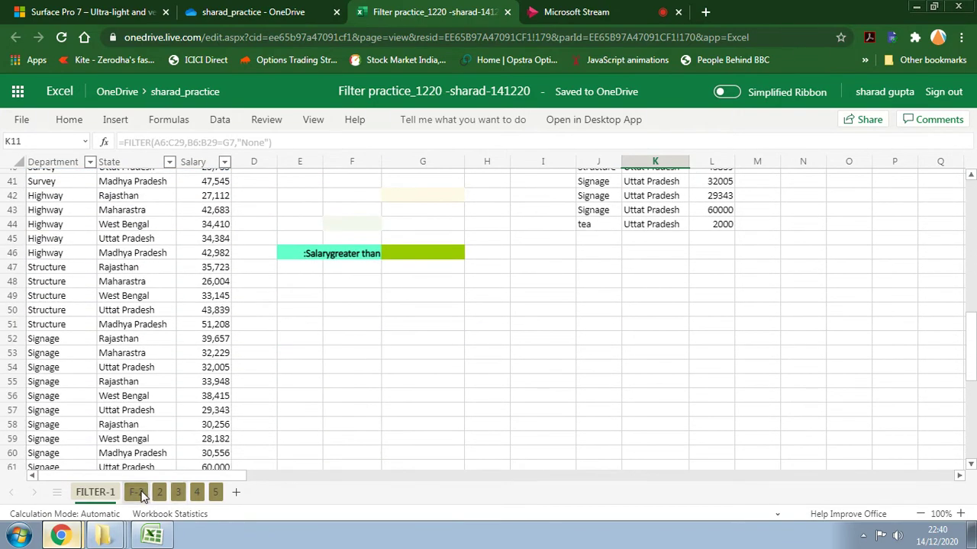
scroll(327, 395, down, 2)
scroll(325, 396, down, 5)
scroll(389, 369, up, 7)
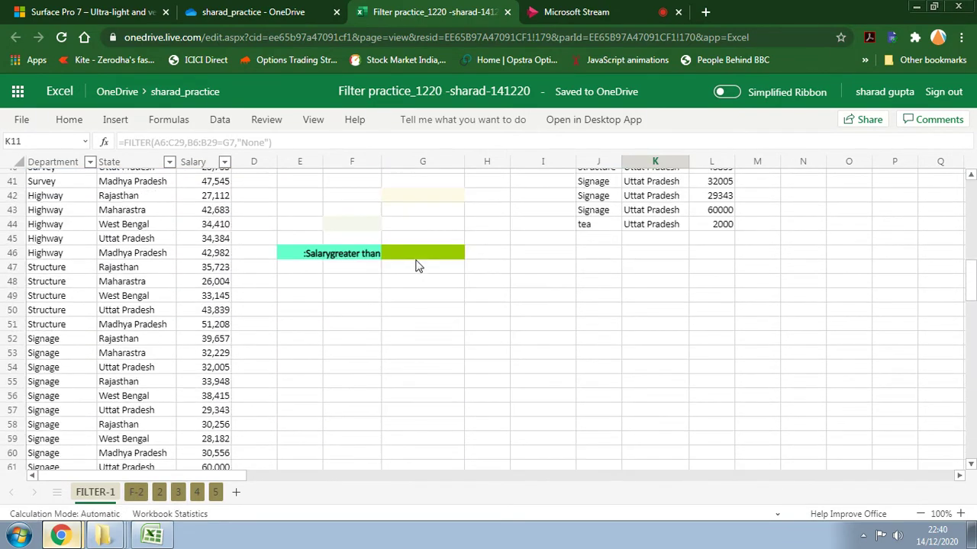
click(418, 257)
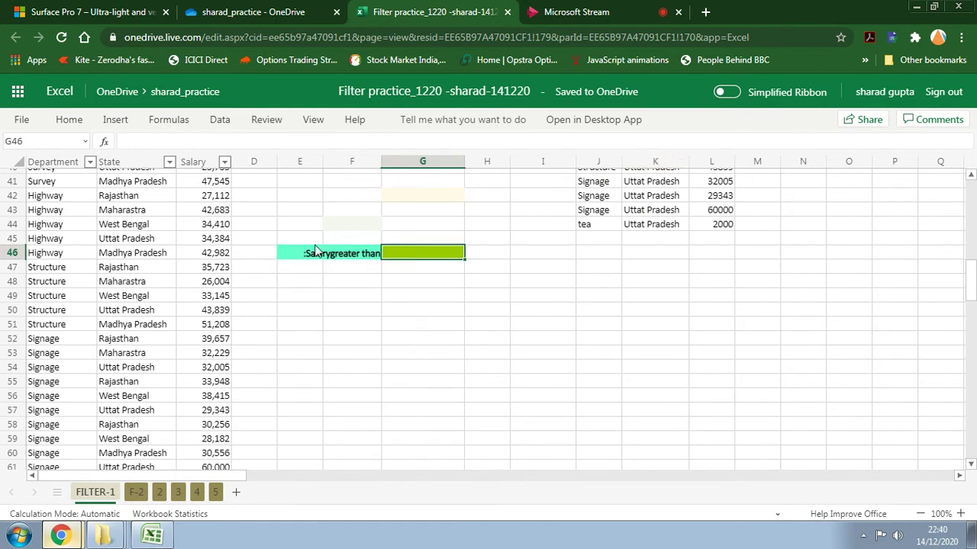
click(595, 256)
Open the F-2 sheet and view the designation and salary data at its start.
click(136, 492)
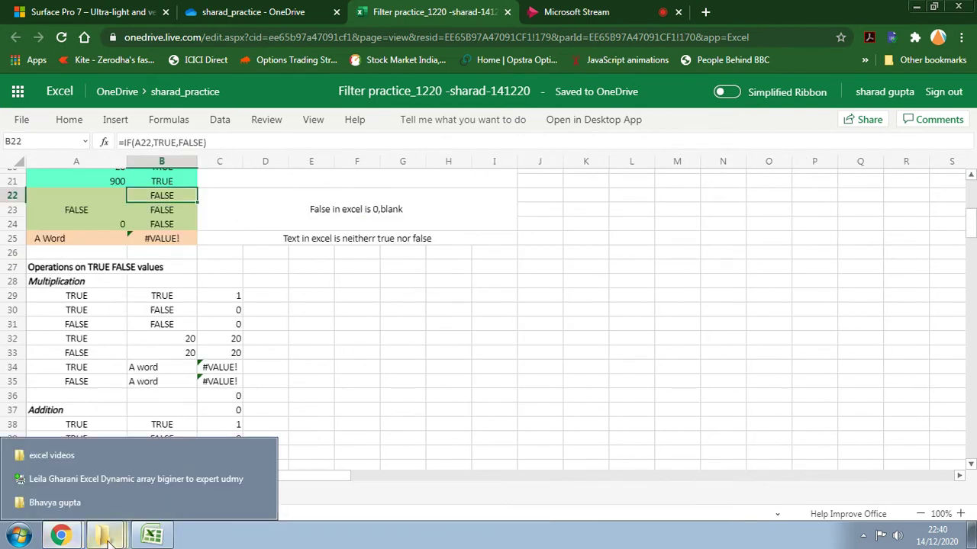
mouse_move(63, 538)
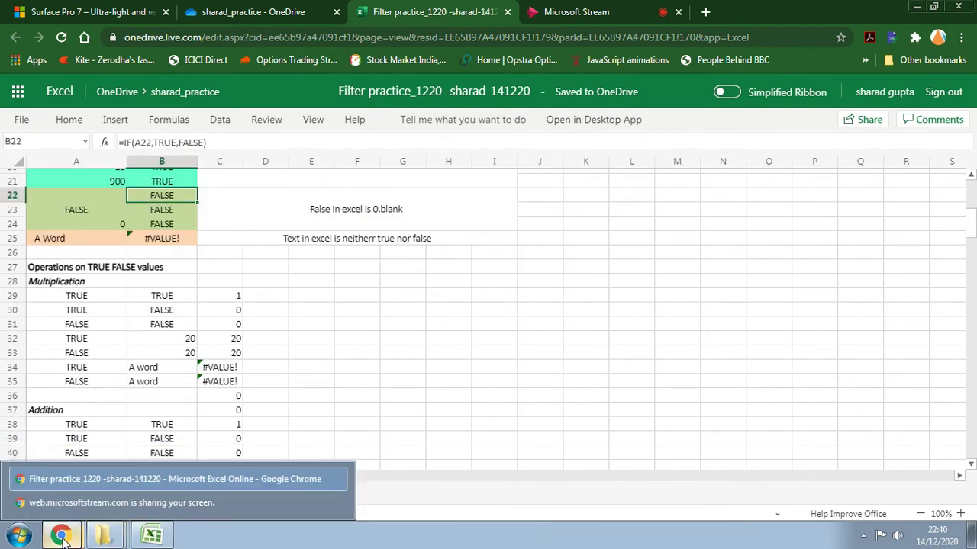
click(96, 505)
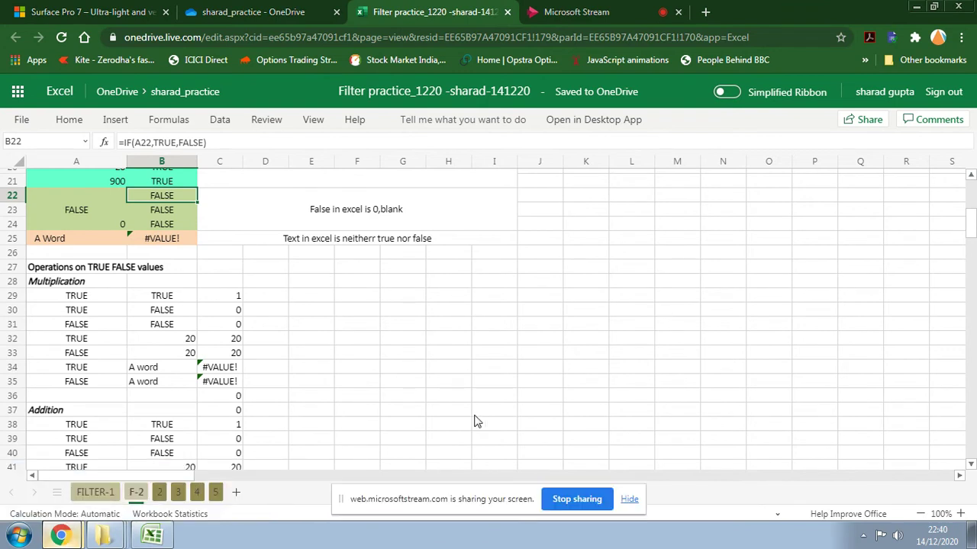
click(330, 353)
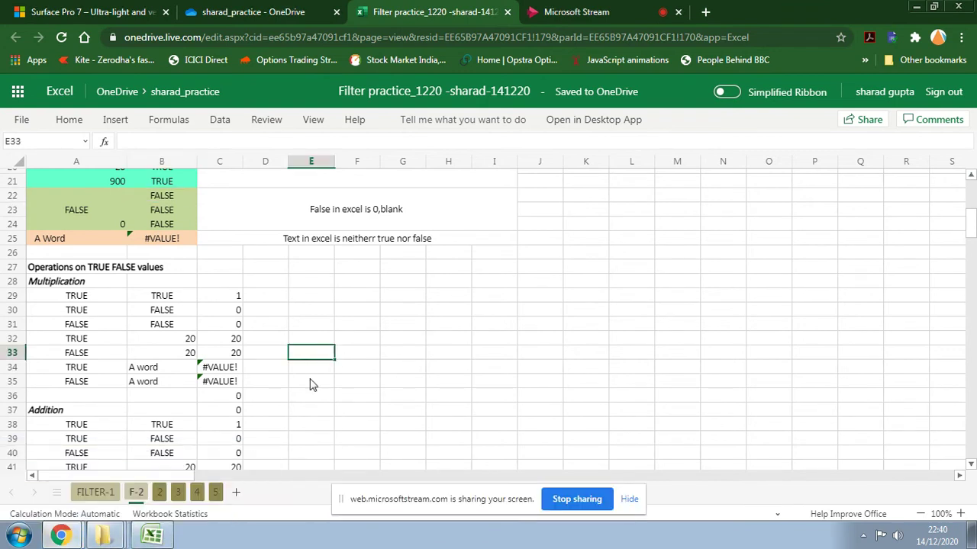
scroll(389, 389, up, 5)
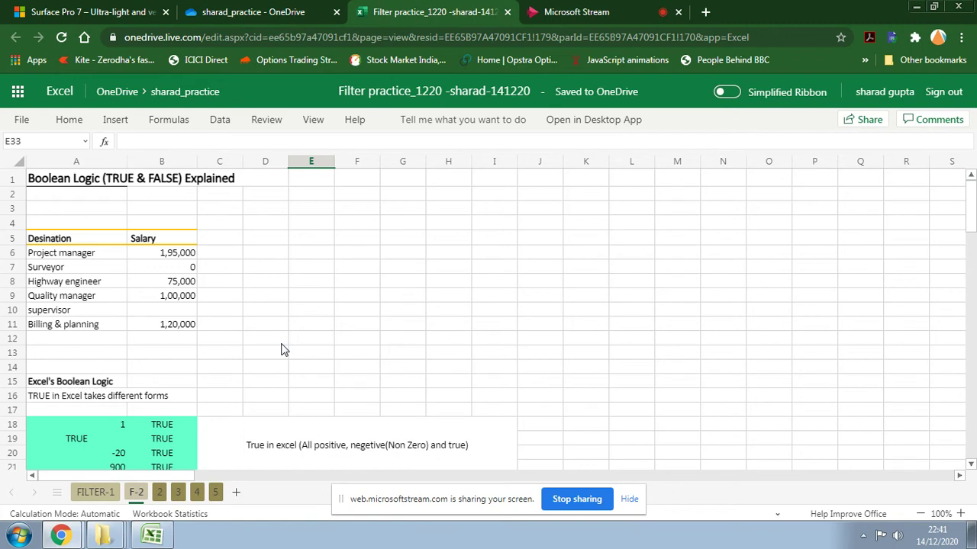
Examine the Boolean logic examples in rows 18 to 25 for TRUE values, FALSE values and text.
scroll(281, 349, down, 2)
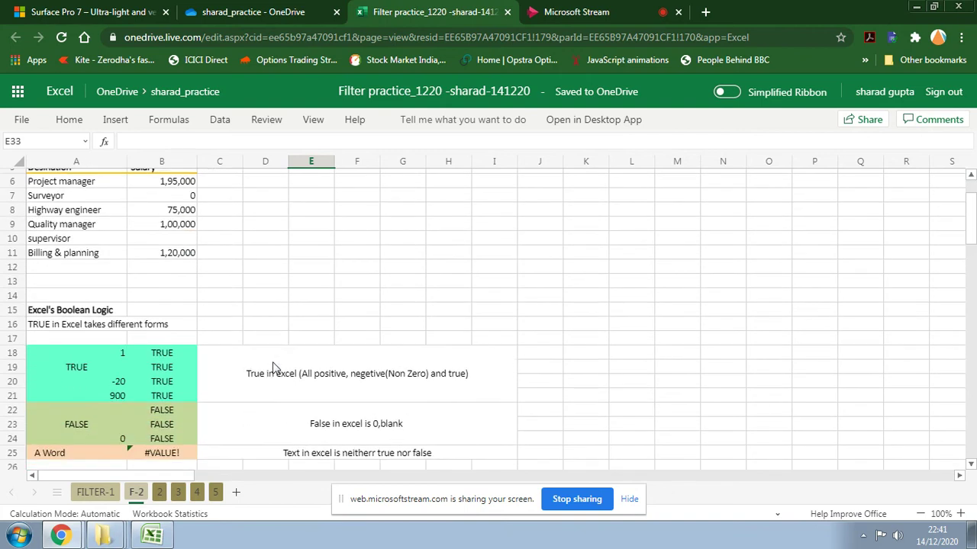
click(253, 386)
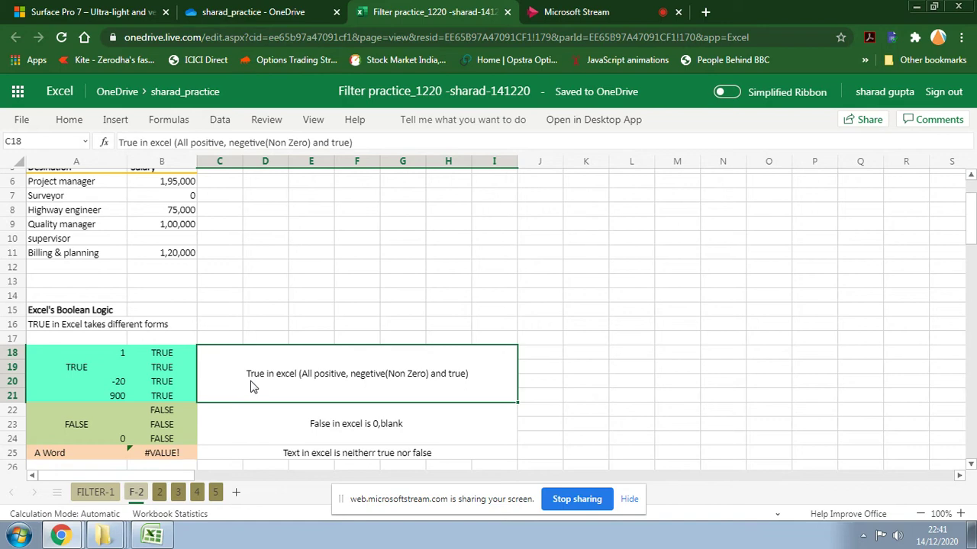
scroll(252, 387, down, 4)
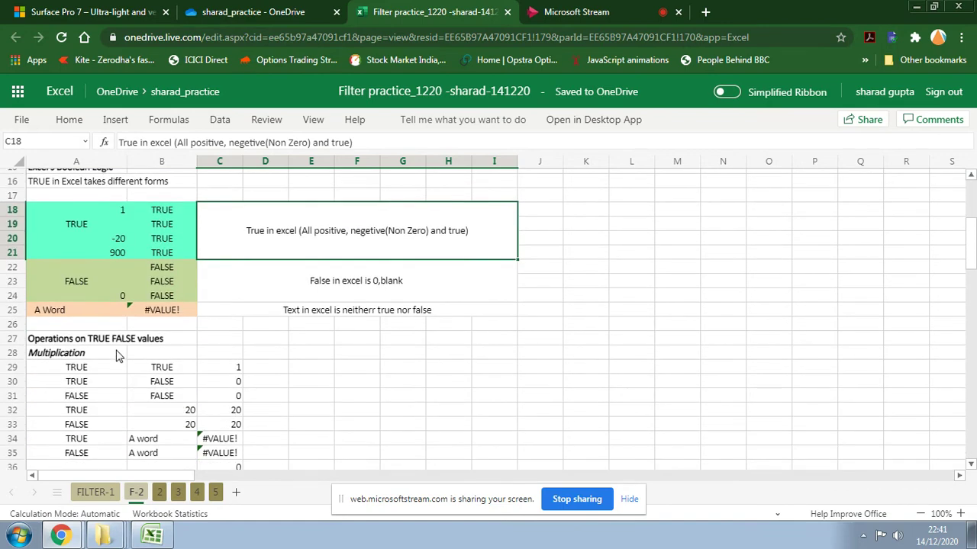
click(81, 283)
click(113, 269)
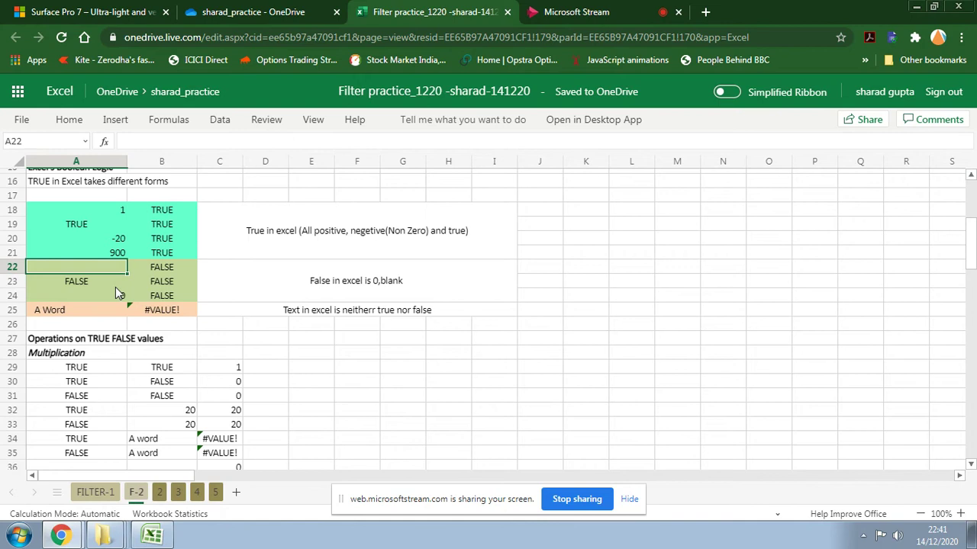
click(146, 269)
click(124, 292)
click(169, 299)
click(174, 311)
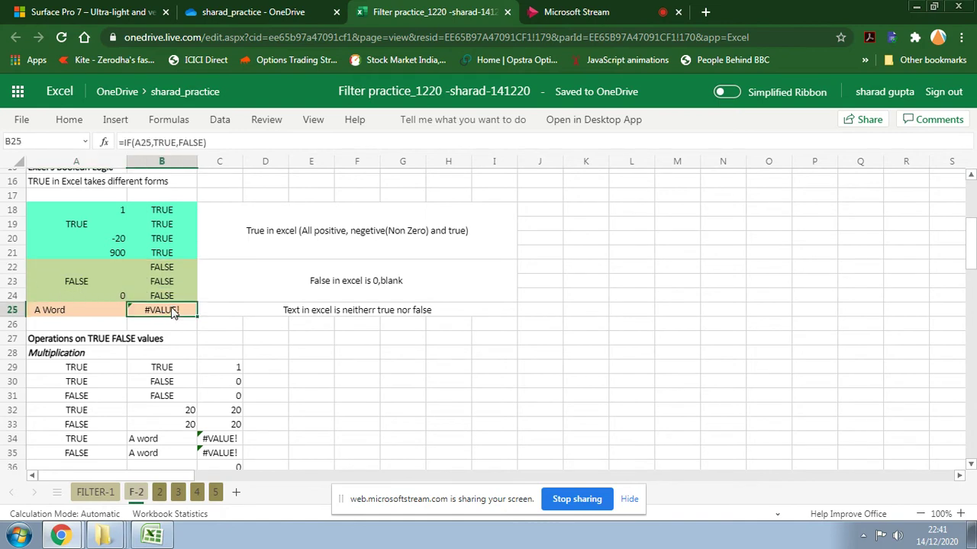
click(87, 317)
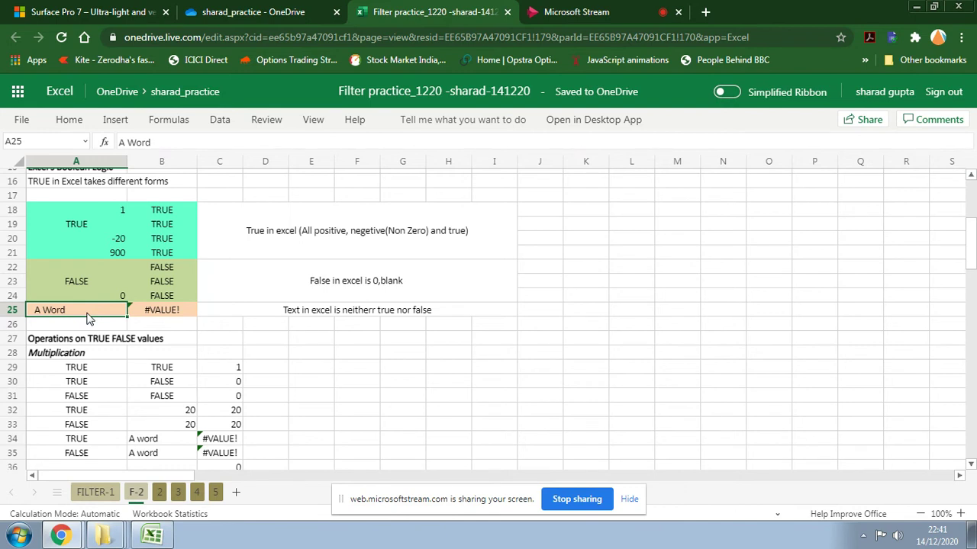
Examine the Multiplication examples in rows 29 and 30, comparing both operands with the formula cells in column C.
click(93, 367)
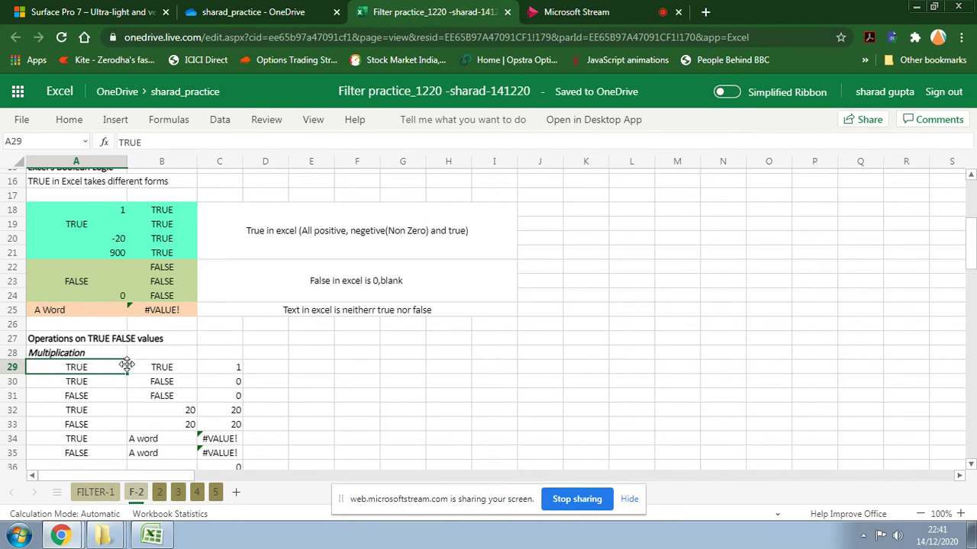
click(184, 371)
click(231, 384)
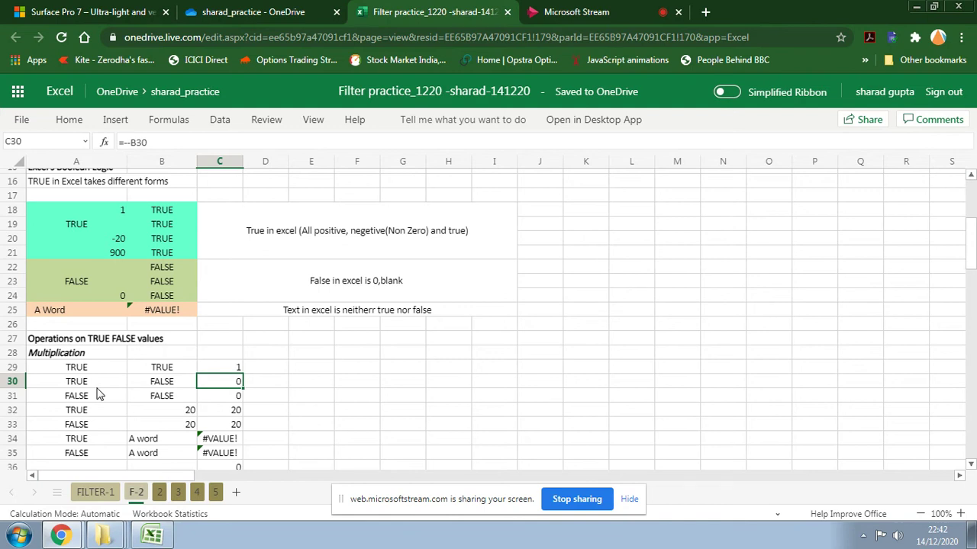
click(237, 369)
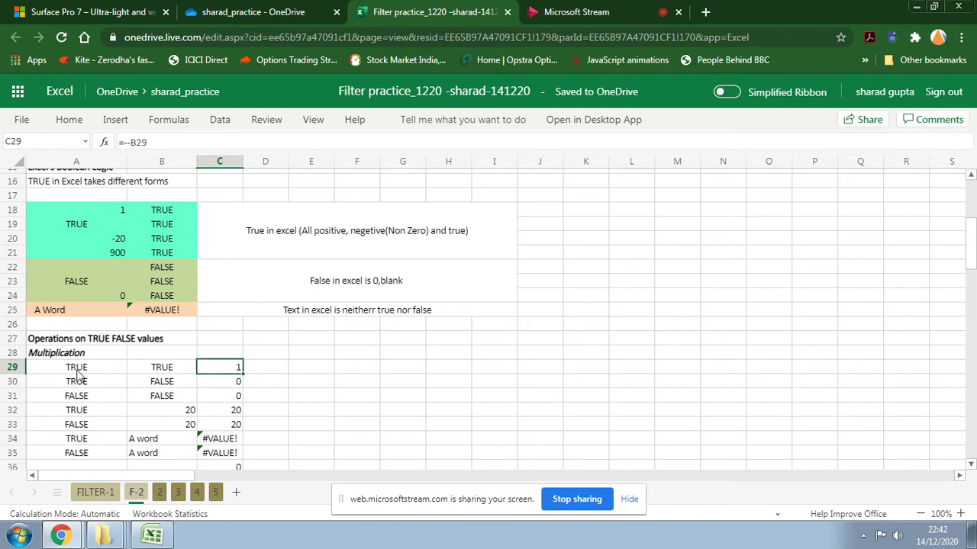
click(78, 370)
click(145, 370)
click(219, 372)
click(70, 386)
click(162, 387)
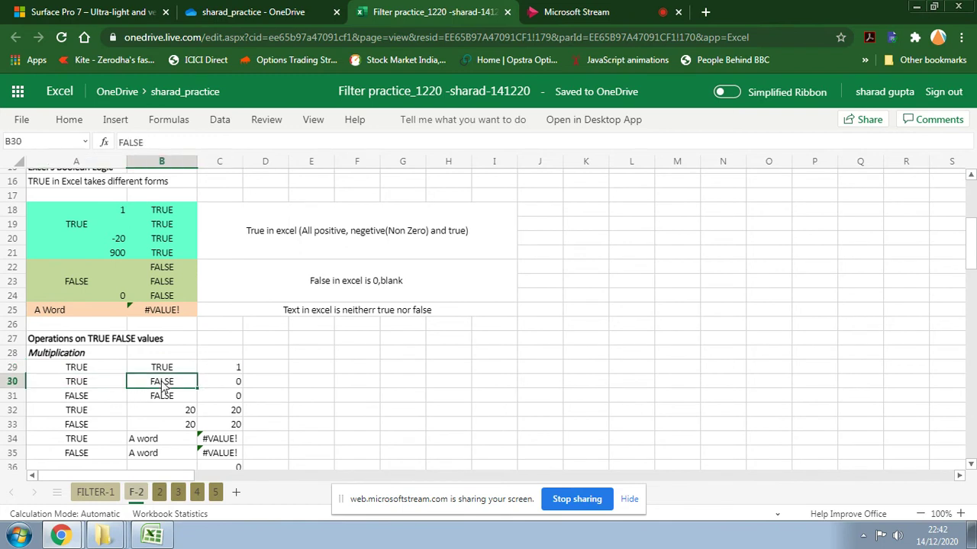
click(232, 388)
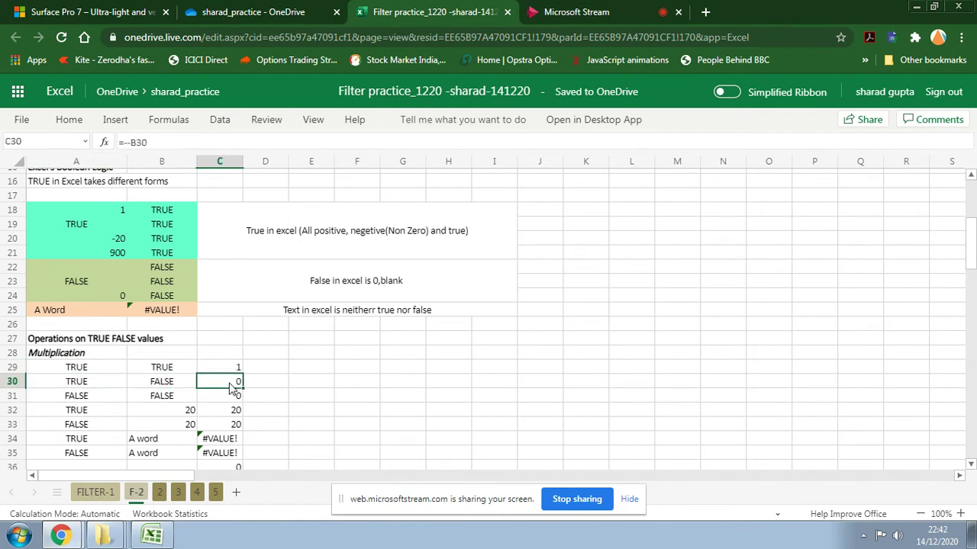
click(106, 389)
click(163, 387)
click(226, 389)
click(105, 386)
click(219, 384)
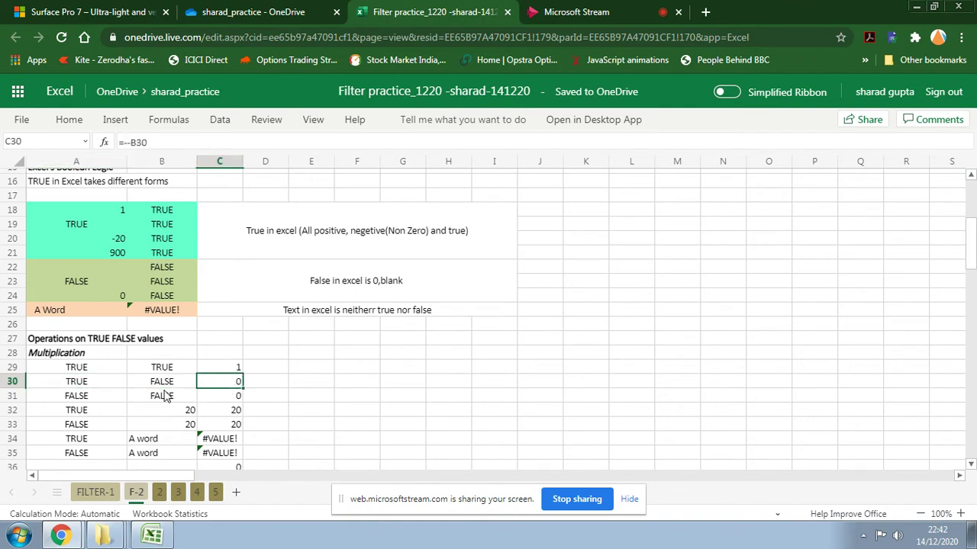
Examine the Multiplication examples in rows 31, 32 and 34, covering two FALSE values, a number and a word.
click(105, 397)
click(151, 398)
click(226, 399)
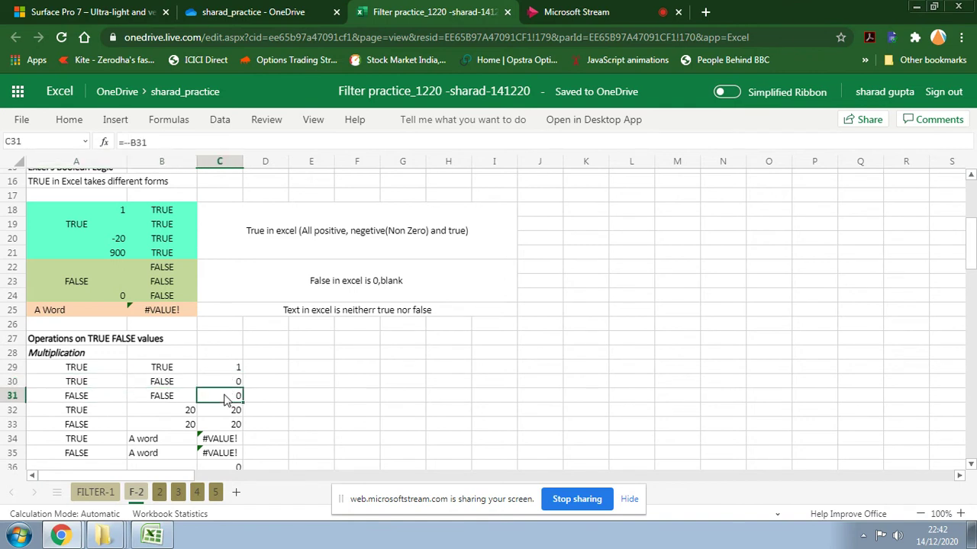
click(86, 412)
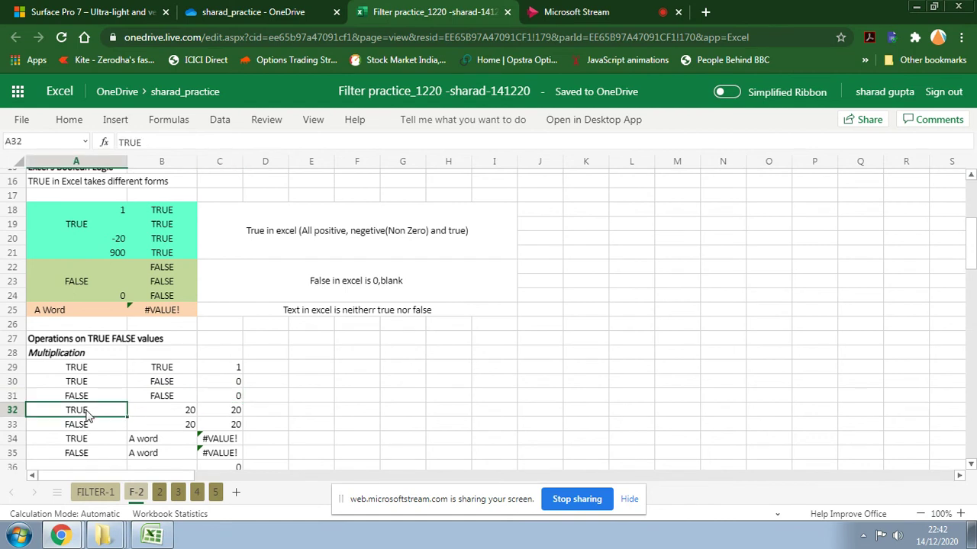
click(173, 418)
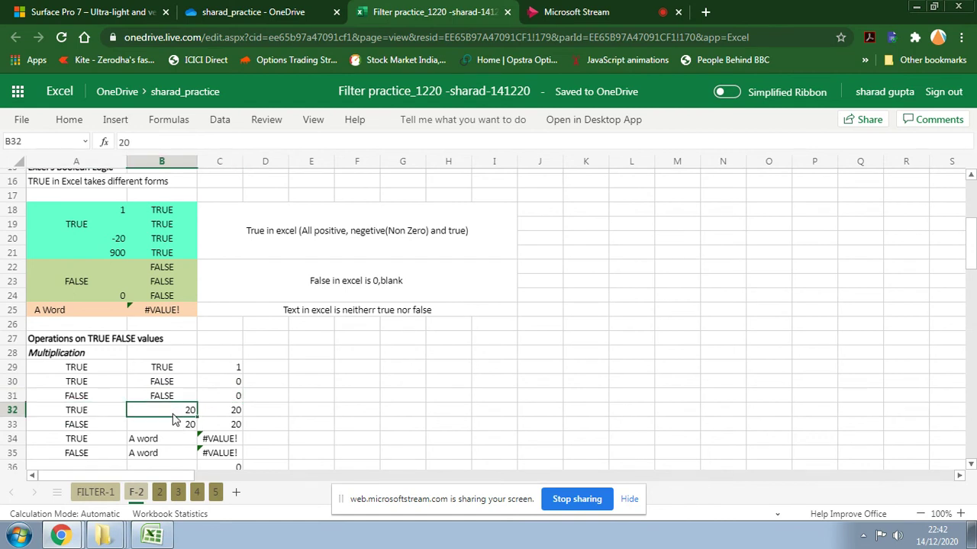
click(226, 414)
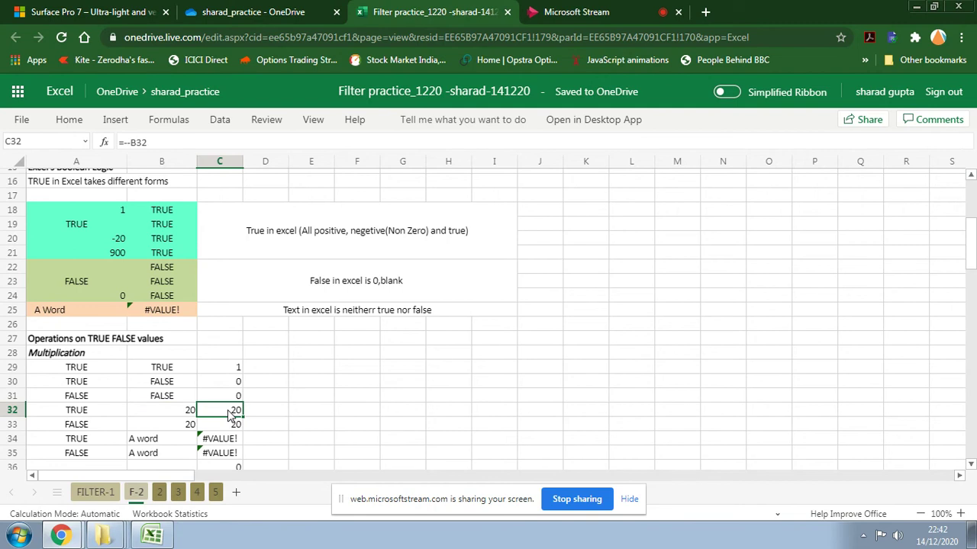
scroll(225, 417, down, 2)
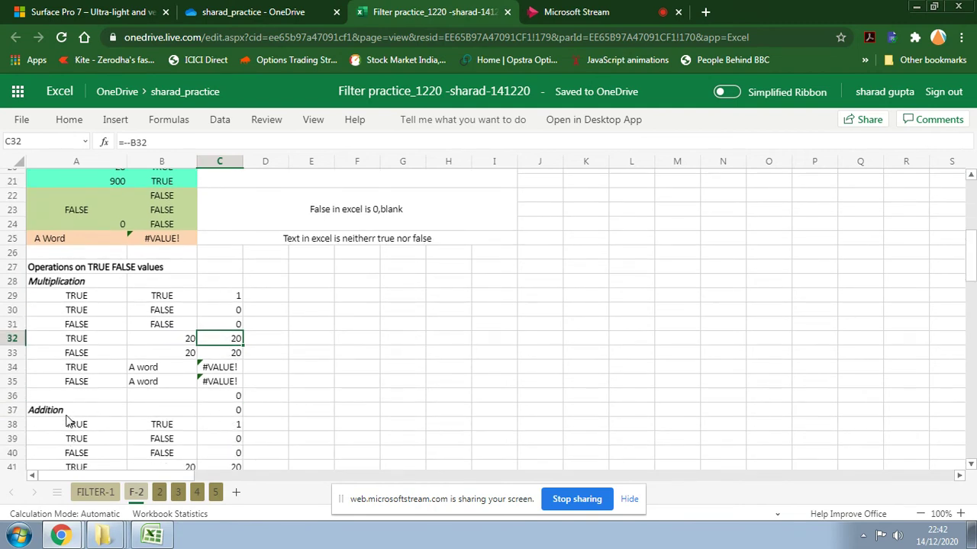
click(78, 371)
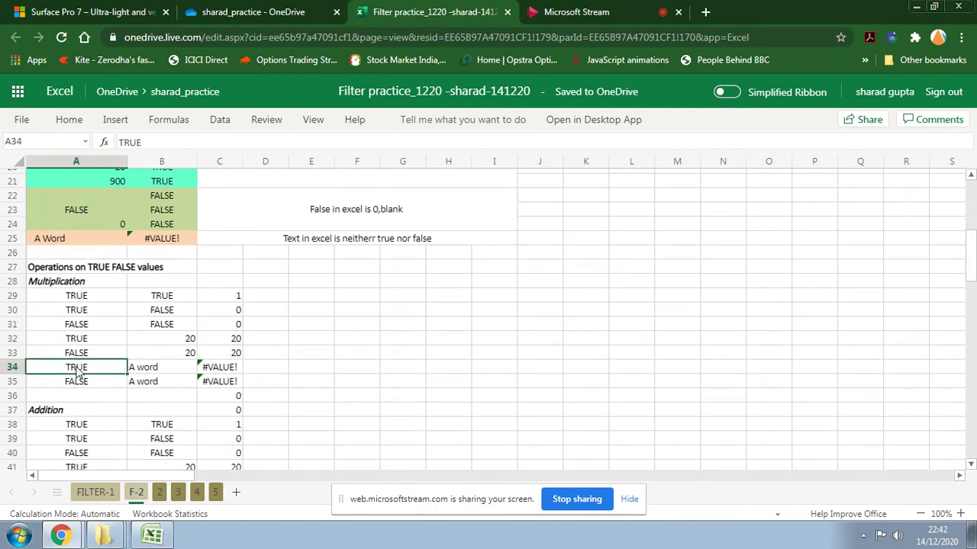
click(153, 372)
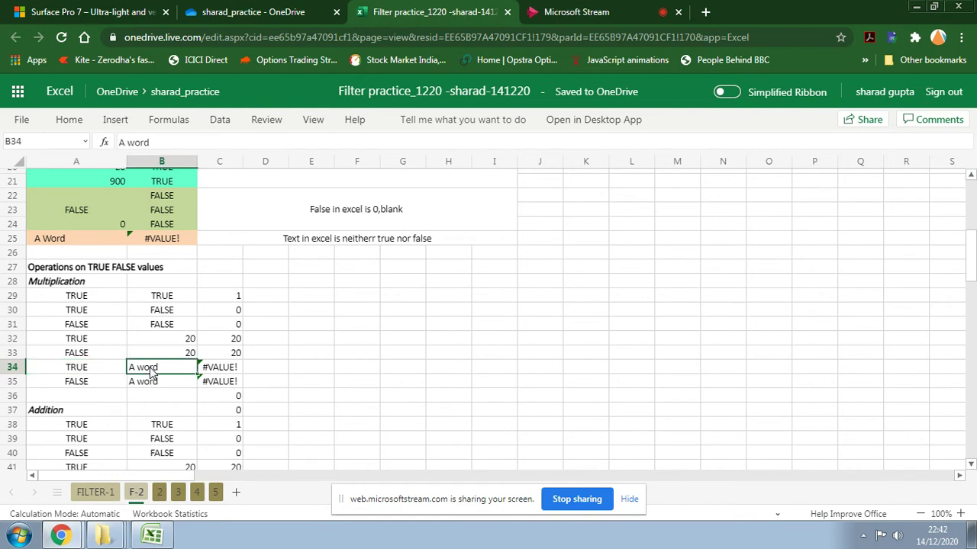
click(228, 371)
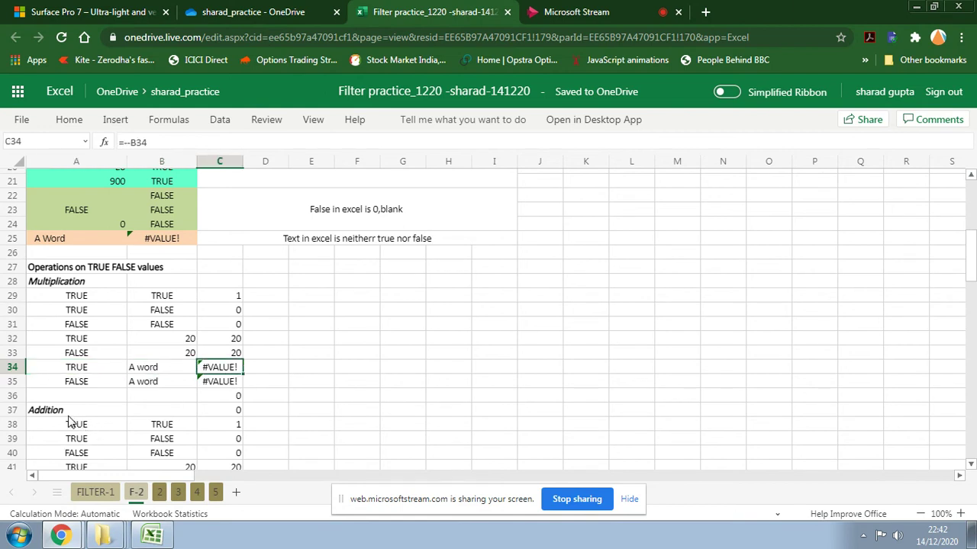
Examine the Addition examples in rows 38 and 39, comparing both operands with the formula cells in column C.
scroll(77, 416, down, 3)
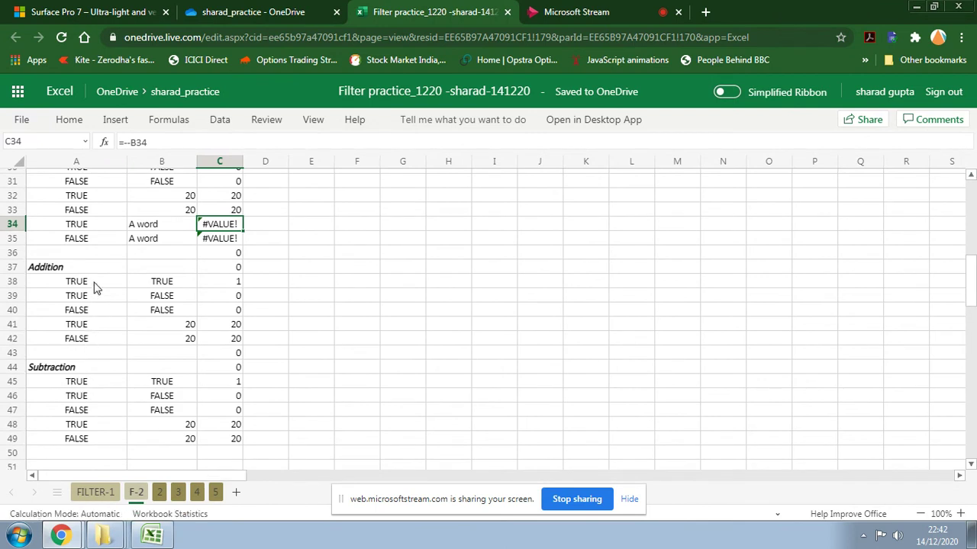
click(95, 284)
click(167, 284)
click(234, 284)
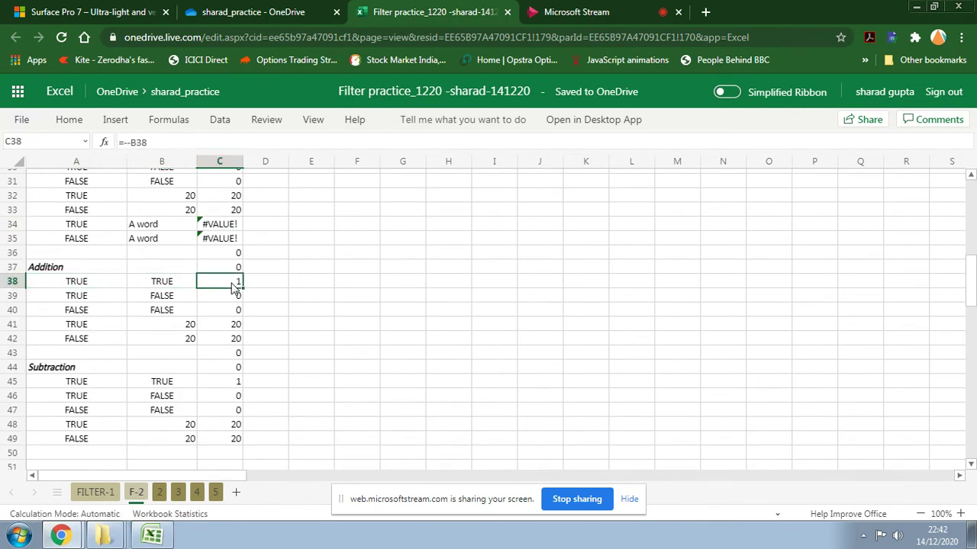
click(114, 286)
click(155, 283)
click(231, 286)
click(93, 301)
click(174, 302)
click(222, 303)
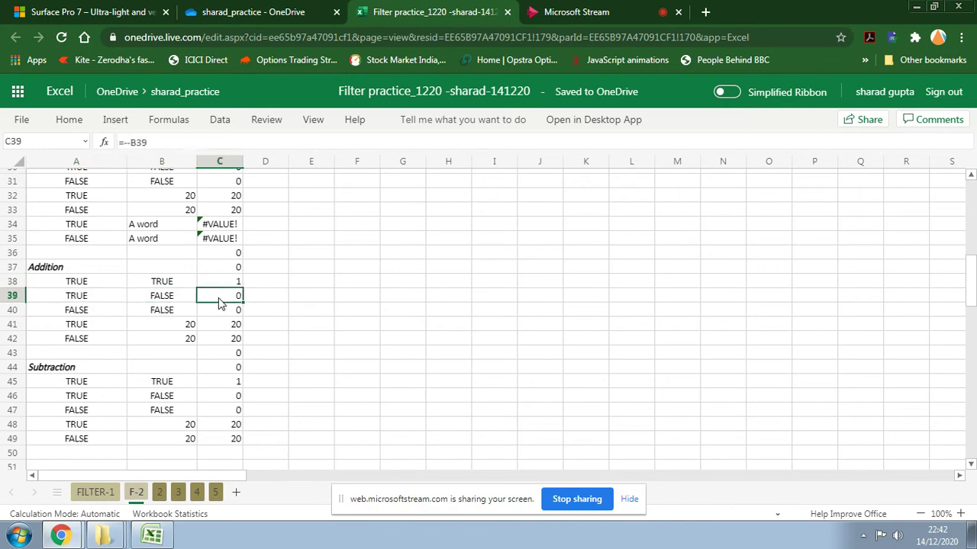
Recheck the formulas in C38 and C39 of the Addition examples and review the sections above them.
click(220, 288)
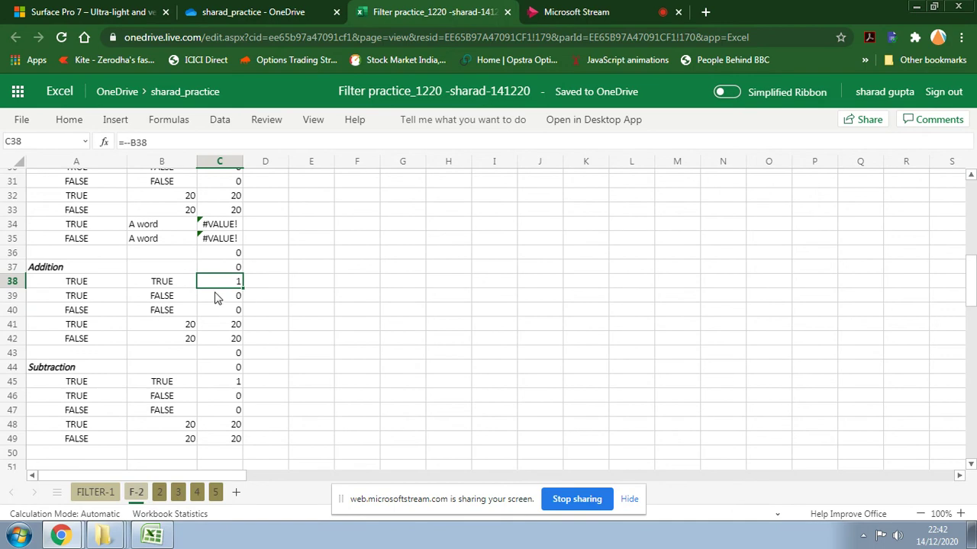
click(216, 297)
scroll(344, 319, up, 2)
scroll(344, 319, up, 5)
scroll(344, 318, down, 3)
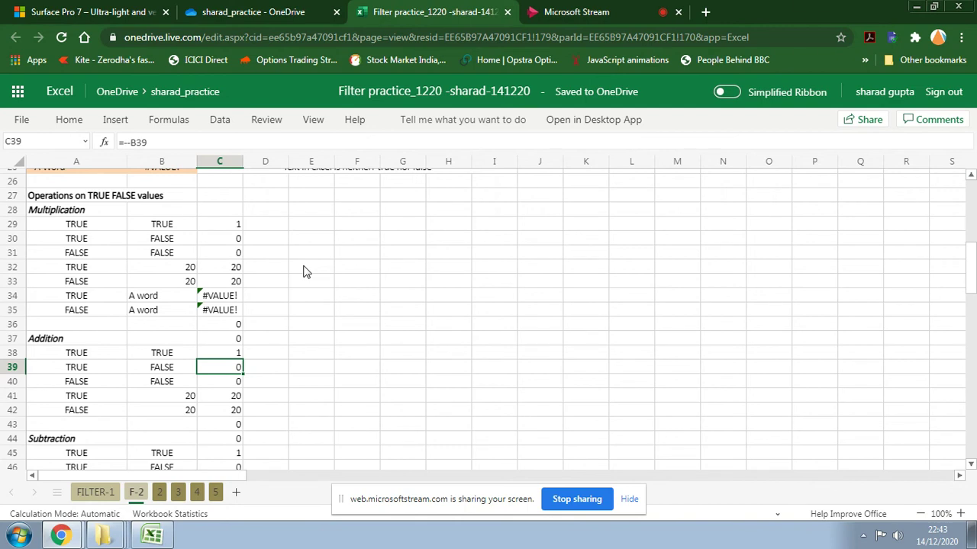
Compare the Multiplication and Addition sections, examining the Addition operands in A38:B42 and the formula results in C38:C42.
click(95, 212)
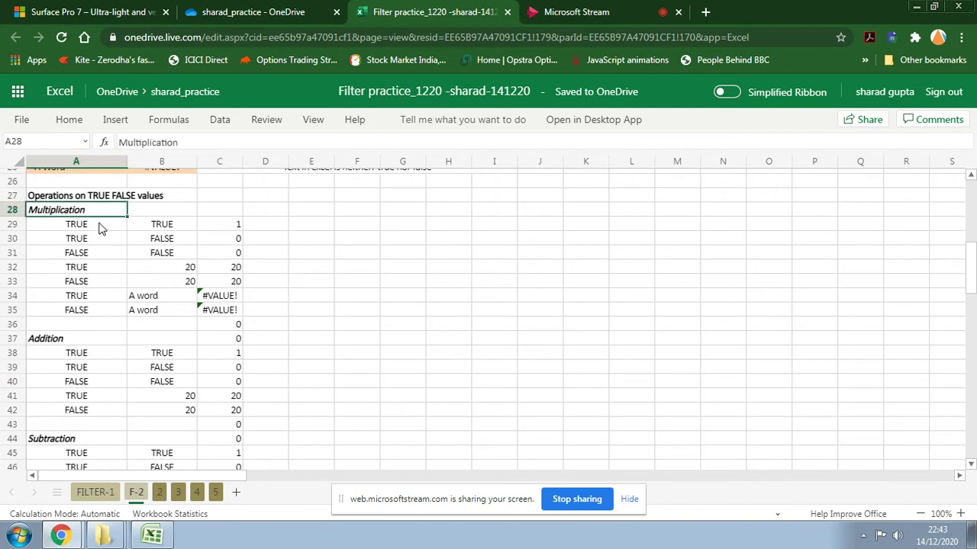
click(81, 340)
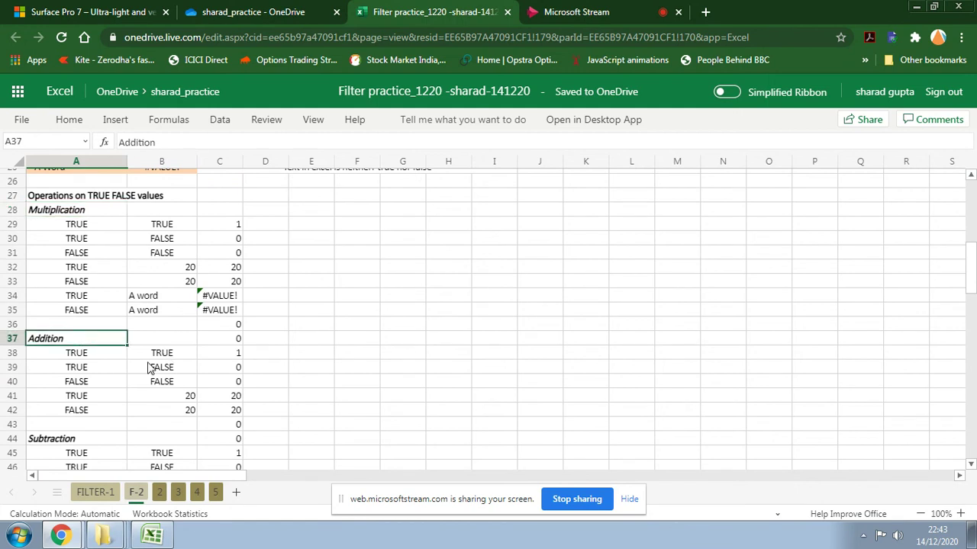
click(87, 355)
click(191, 355)
drag(79, 356, 159, 416)
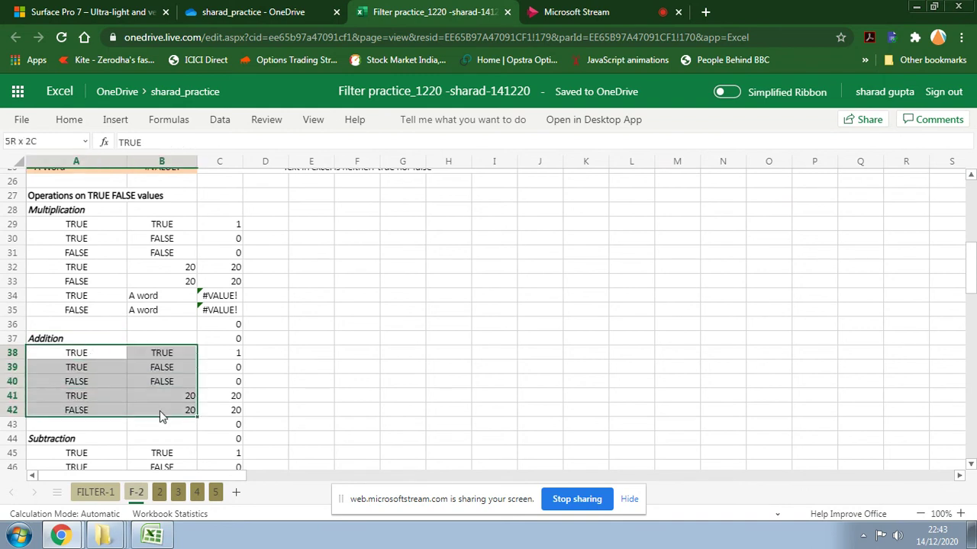
drag(221, 358, 217, 412)
scroll(217, 412, down, 3)
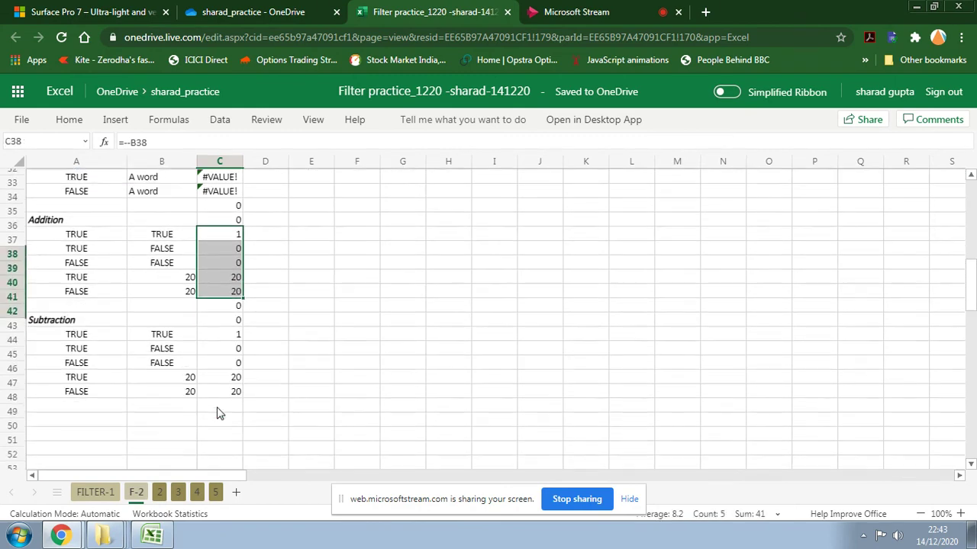
scroll(215, 427, up, 10)
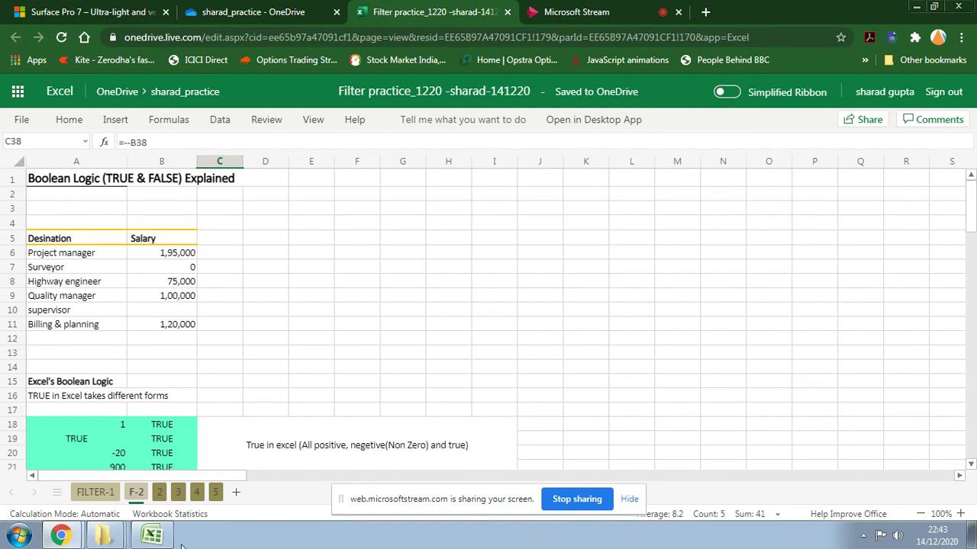
Open sheet 2 and select the first Name cell, E5, under Method 1 - With logical test.
click(159, 492)
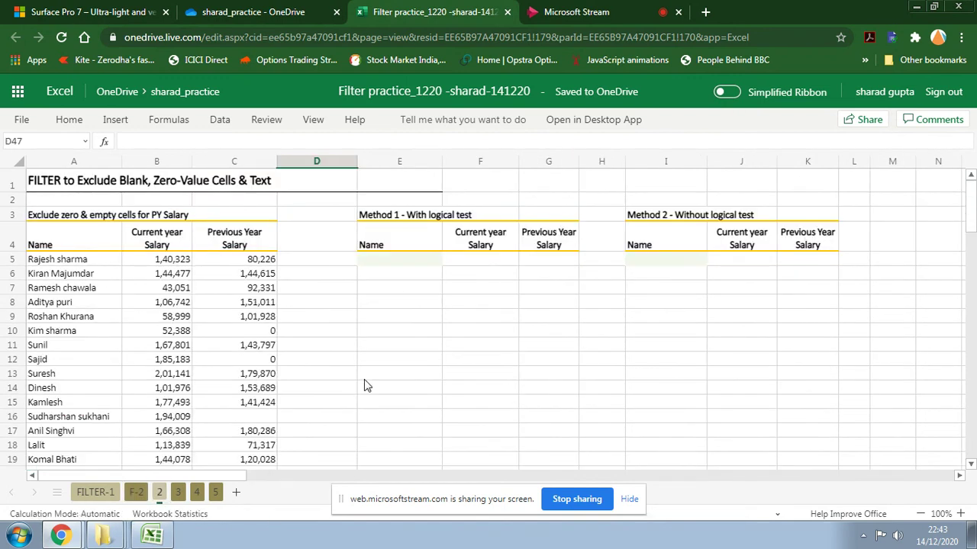
click(425, 336)
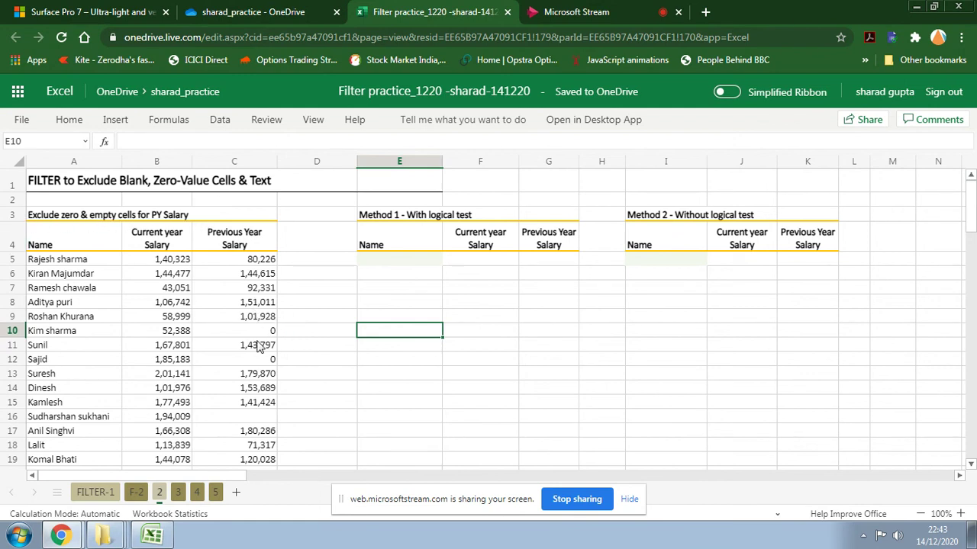
click(387, 266)
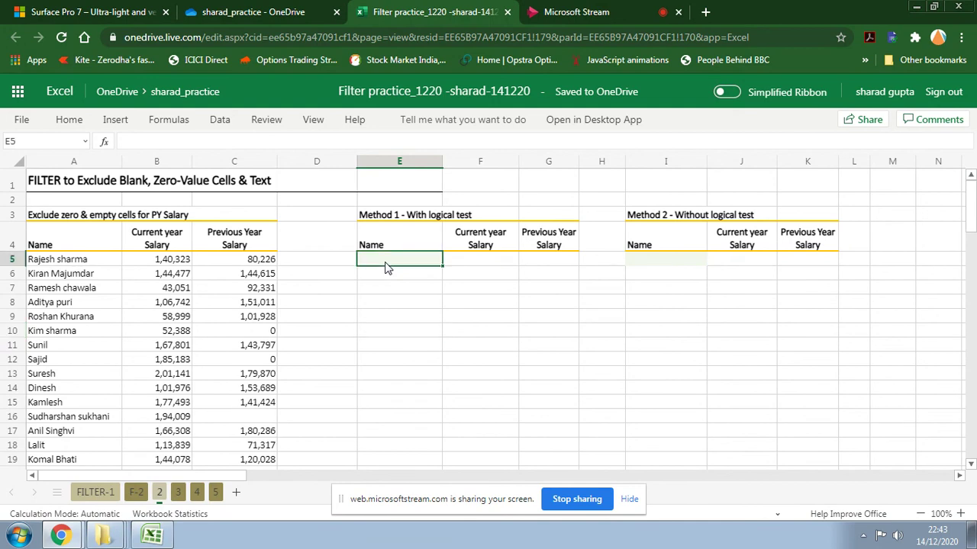
Review the Boolean logic examples in the F-2 sheet for the TRUE, FALSE, blank and 0 entries in column A.
click(136, 493)
scroll(163, 343, down, 5)
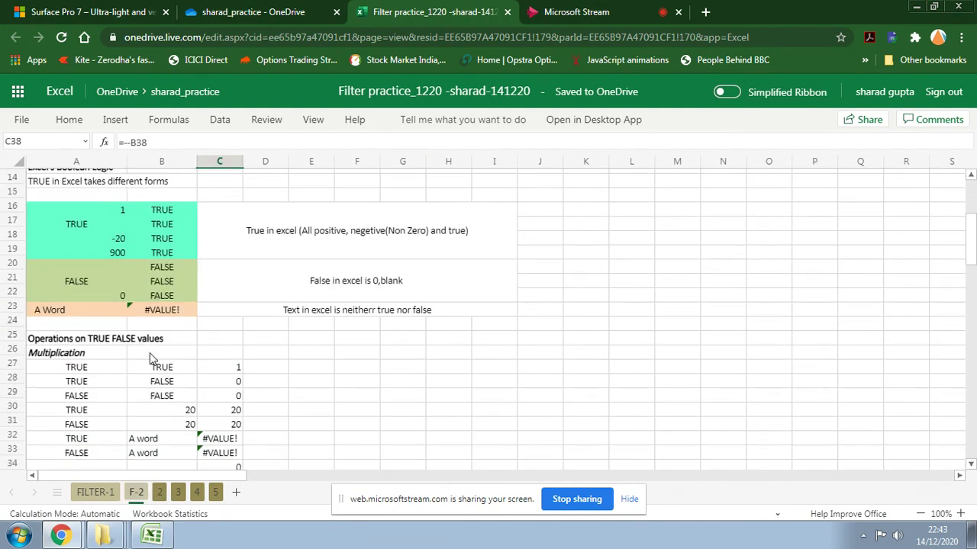
click(116, 223)
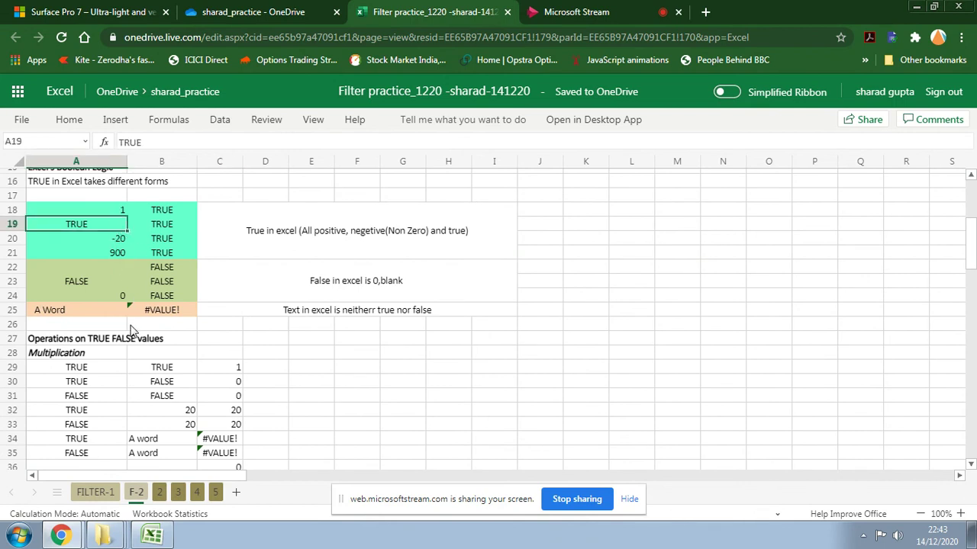
click(98, 399)
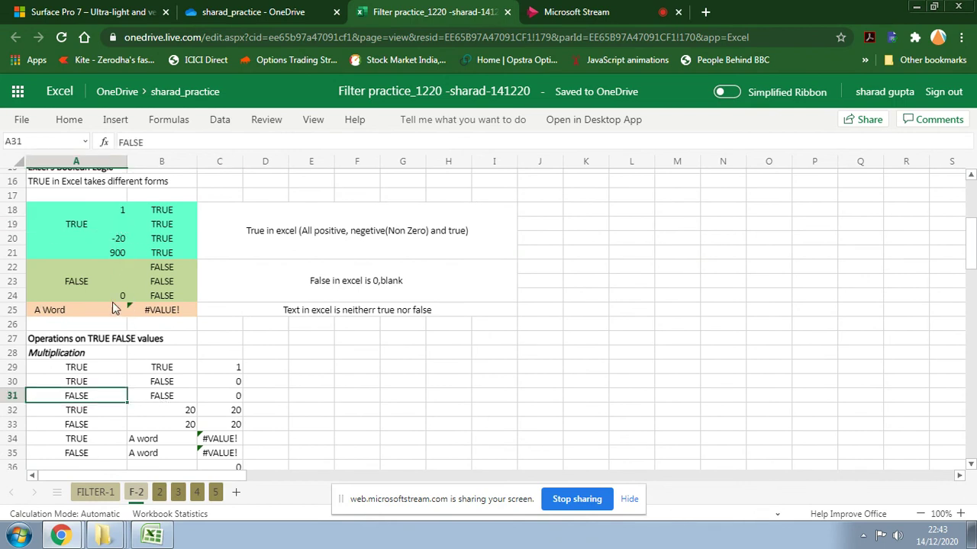
click(126, 267)
click(122, 294)
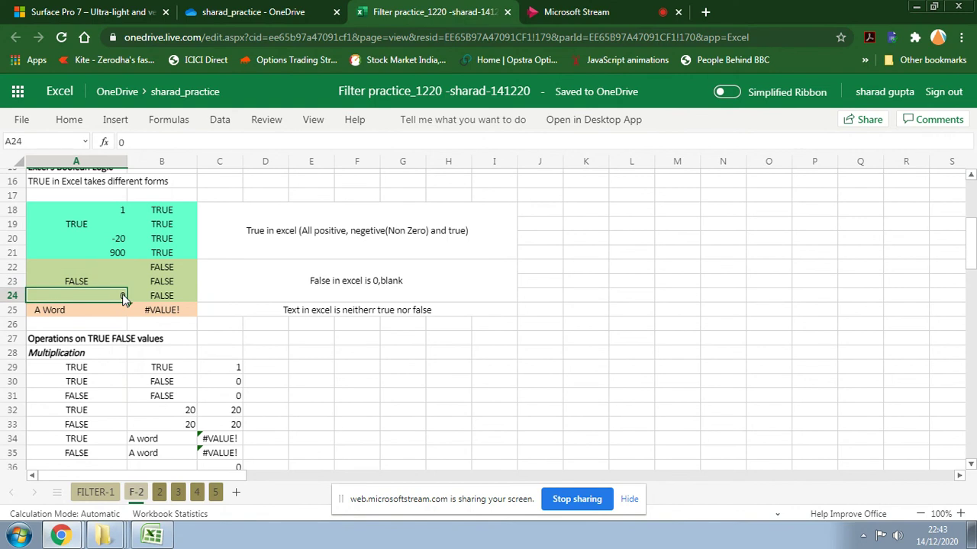
In cell E5 of sheet 2, enter the formula =filter(A5:C20,C5:C20<>0) to exclude zero and empty previous-year salaries.
click(159, 492)
text(=)
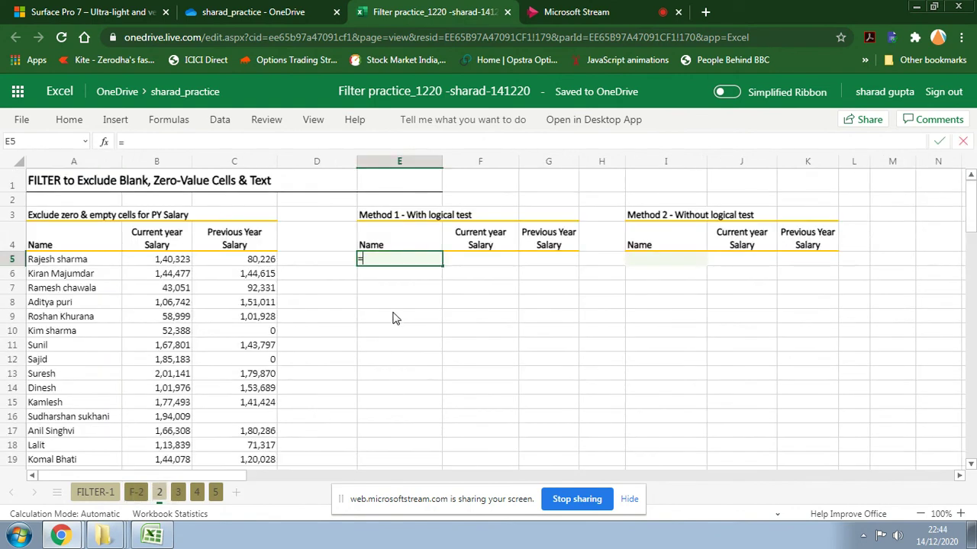
text(filter()
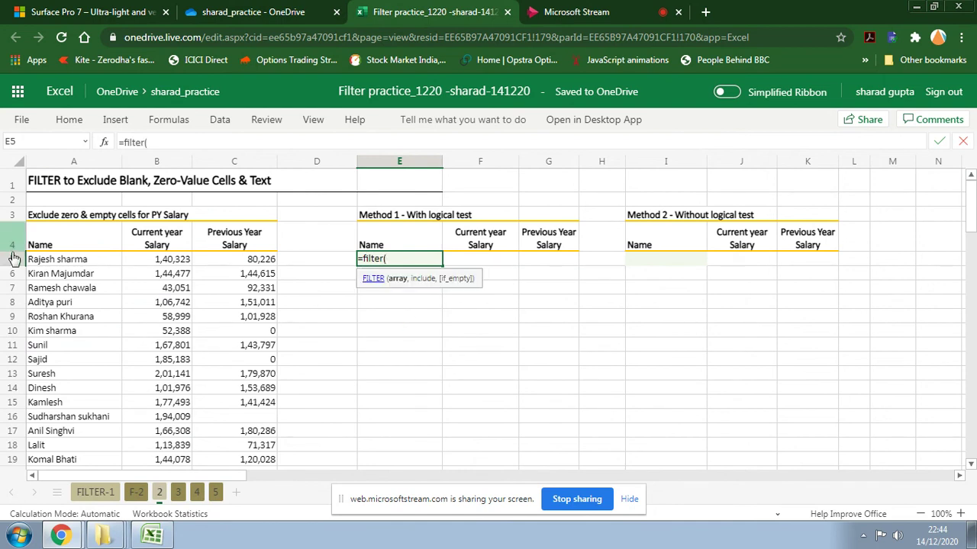
drag(49, 263, 268, 364)
scroll(501, 384, up, 3)
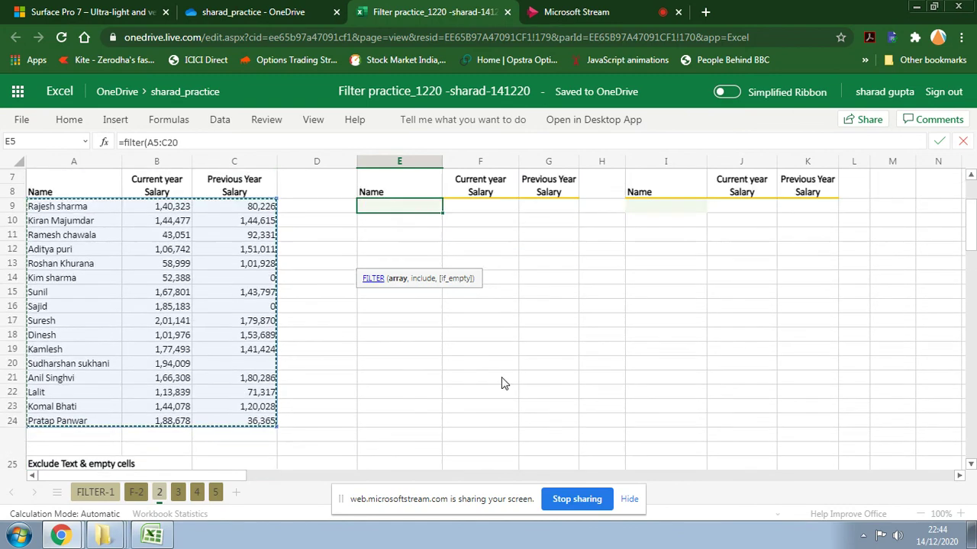
text(,)
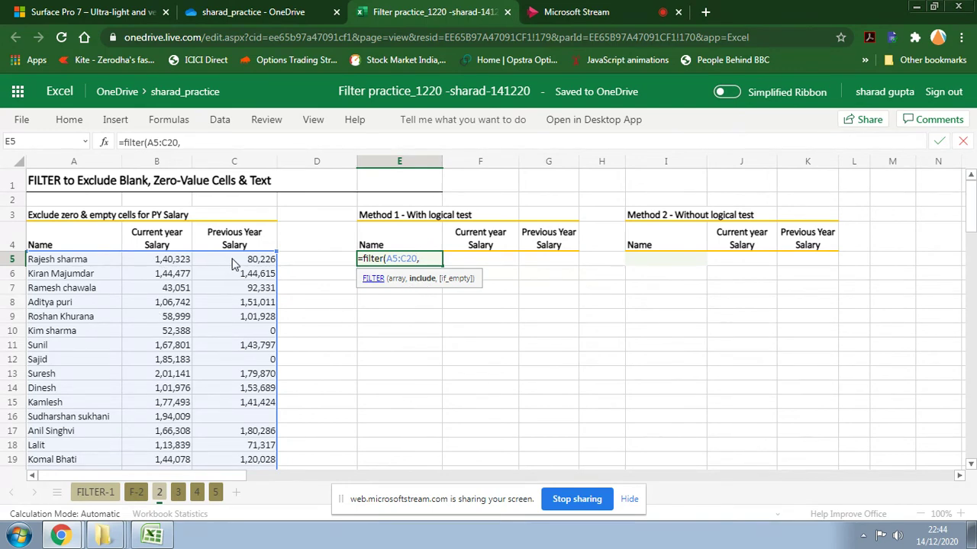
drag(234, 264, 243, 350)
scroll(584, 374, up, 3)
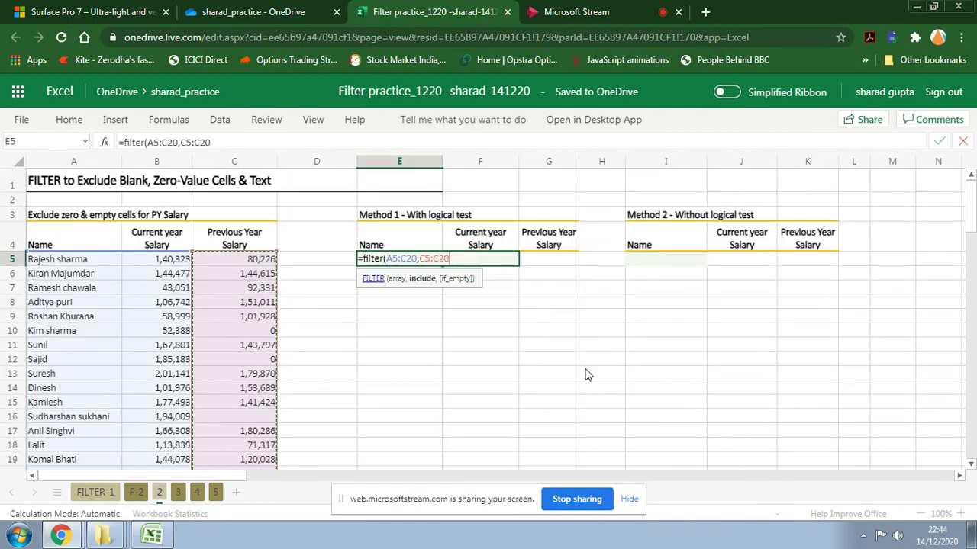
text(<)
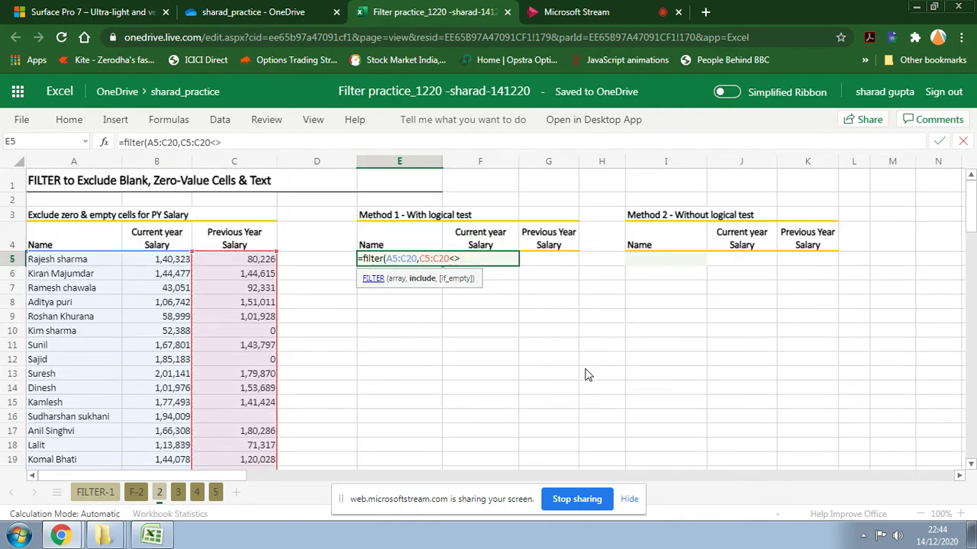
text(>0))
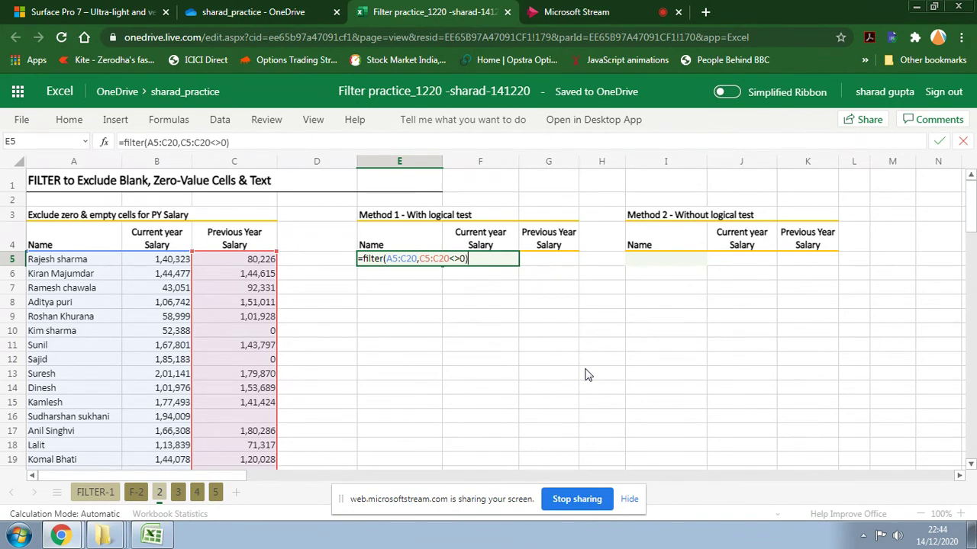